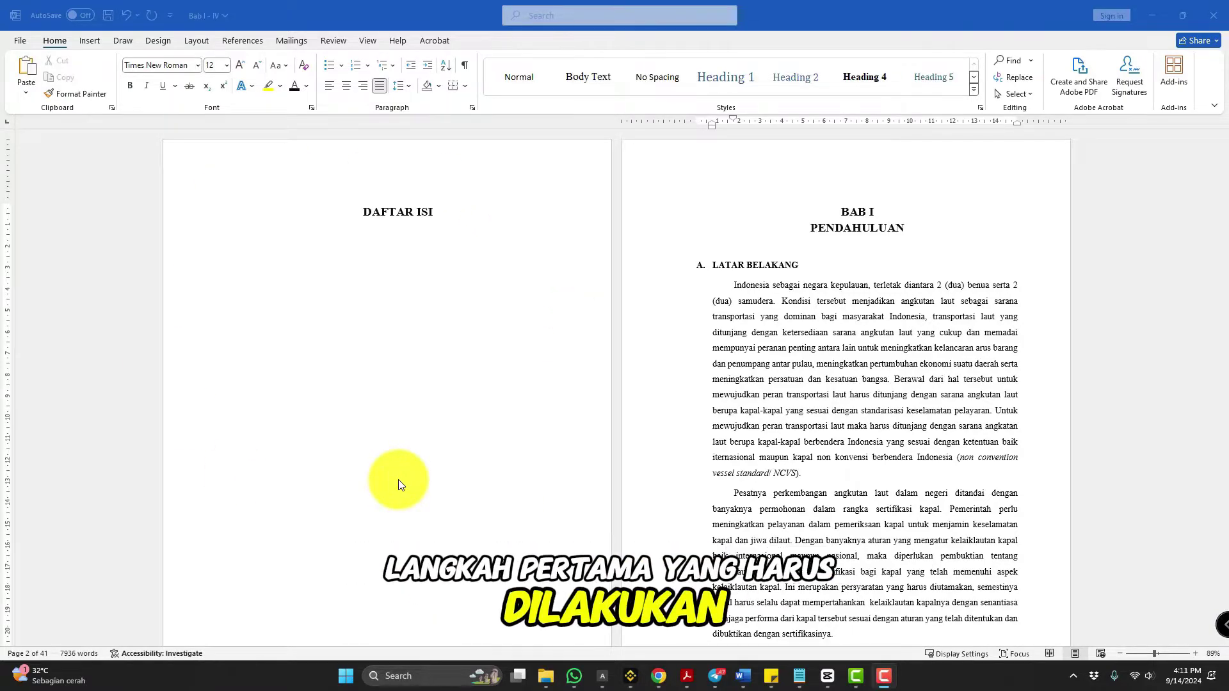
Open the custom table of contents settings for the empty line below the DAFTAR ISI title.
left_click(425, 250)
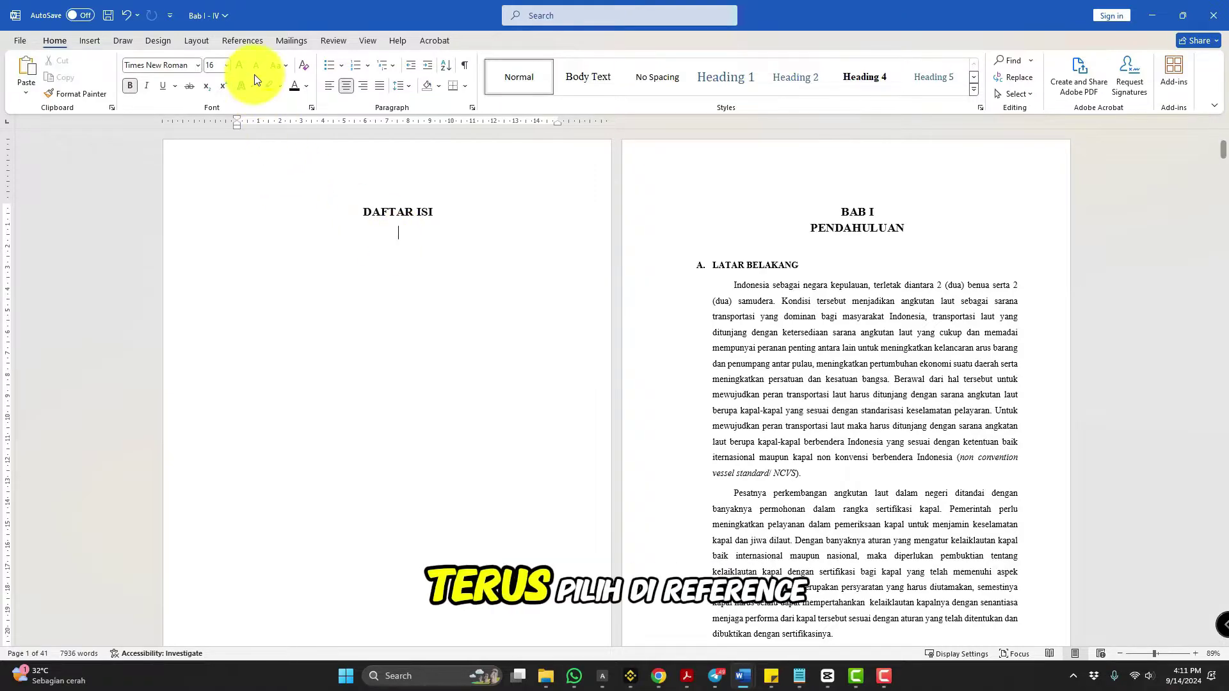
left_click(246, 41)
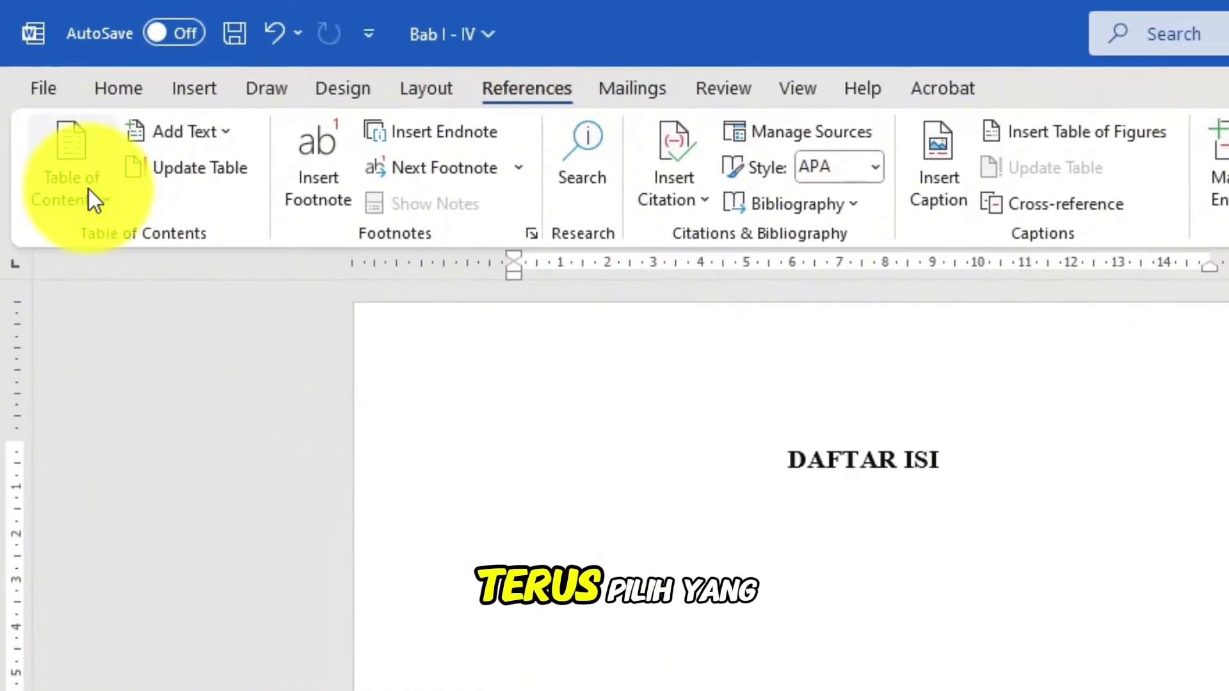
left_click(88, 190)
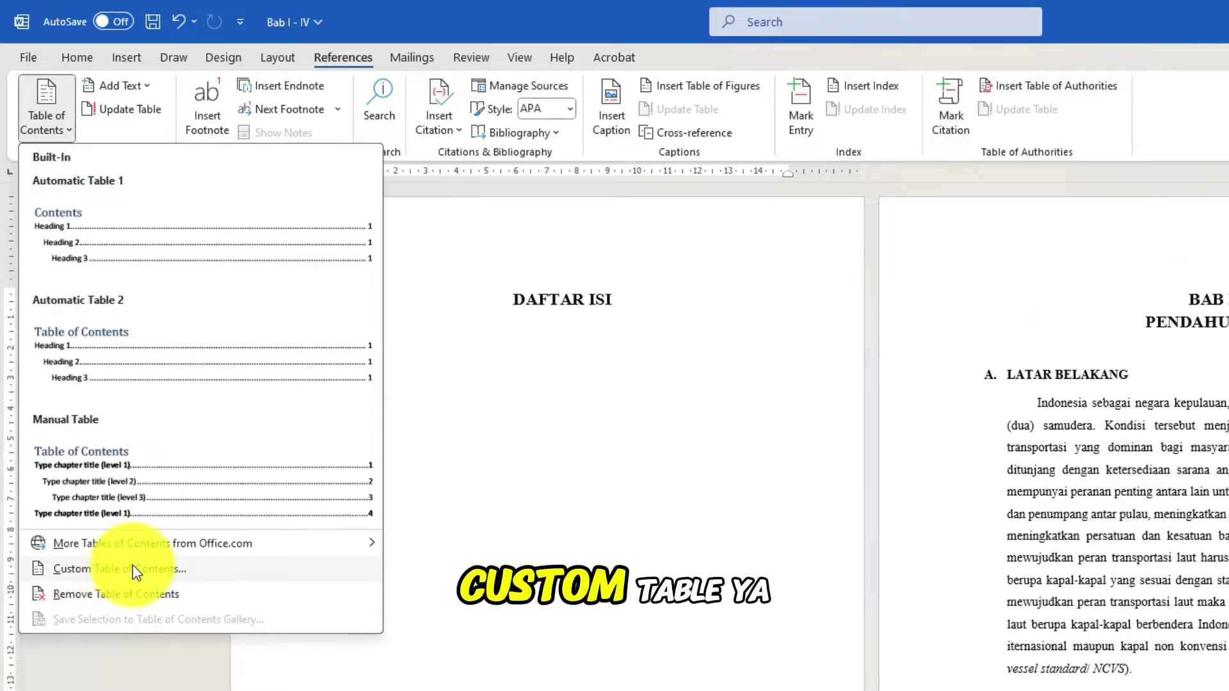
left_click(133, 566)
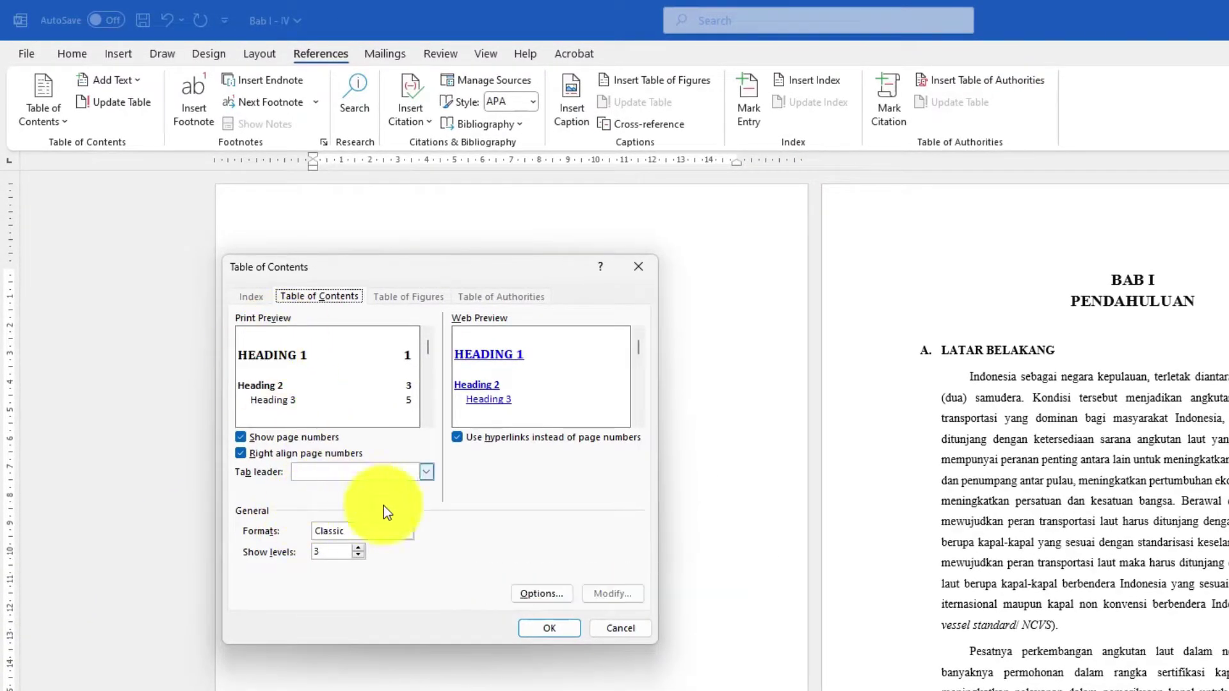
Compare the Classic and From template formats in the table of contents preview.
left_click(406, 531)
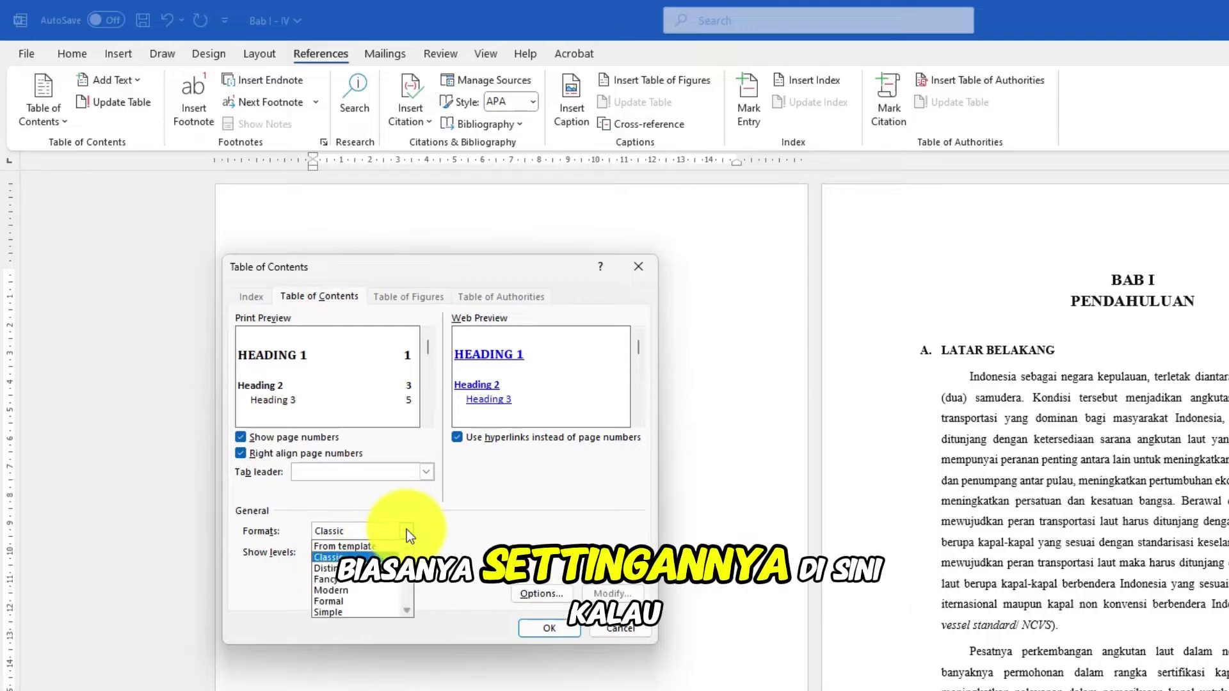
left_click(352, 547)
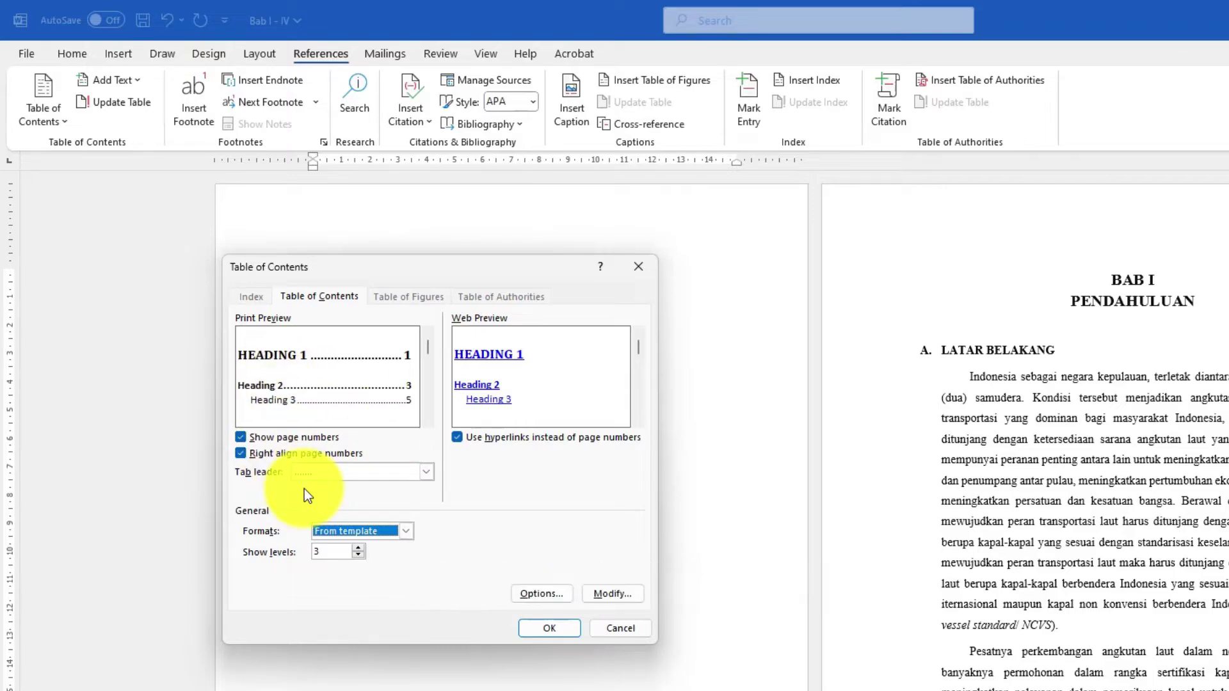
left_click(406, 531)
left_click(334, 557)
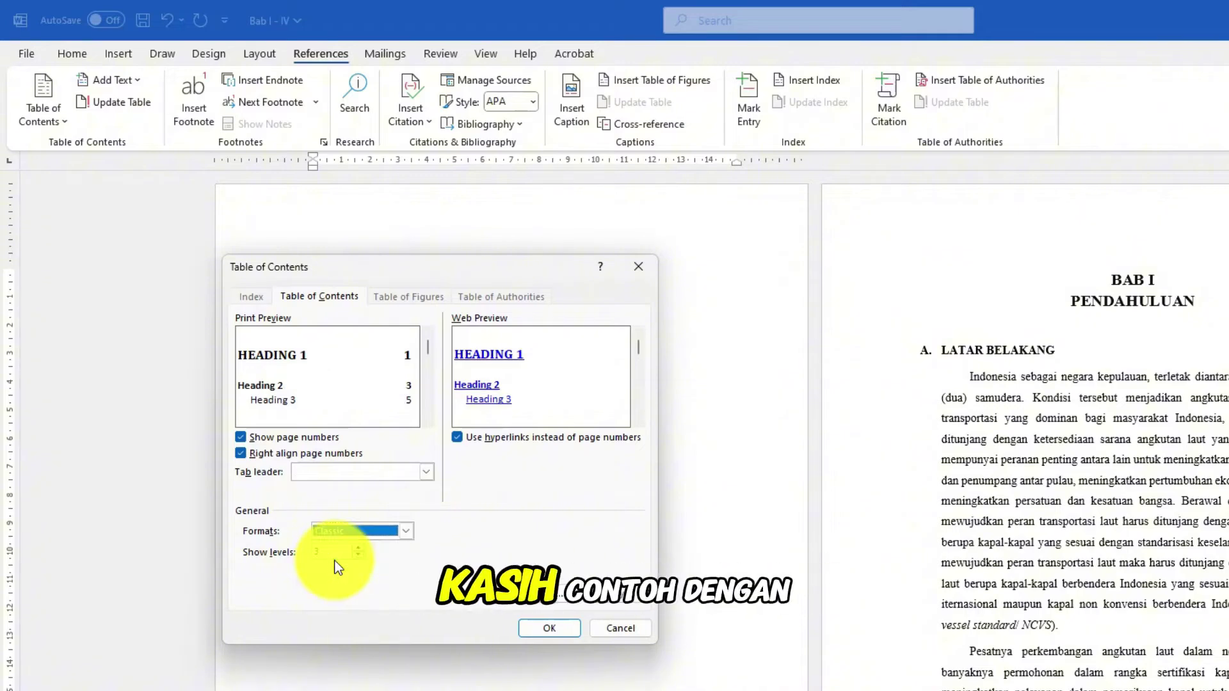
left_click(406, 532)
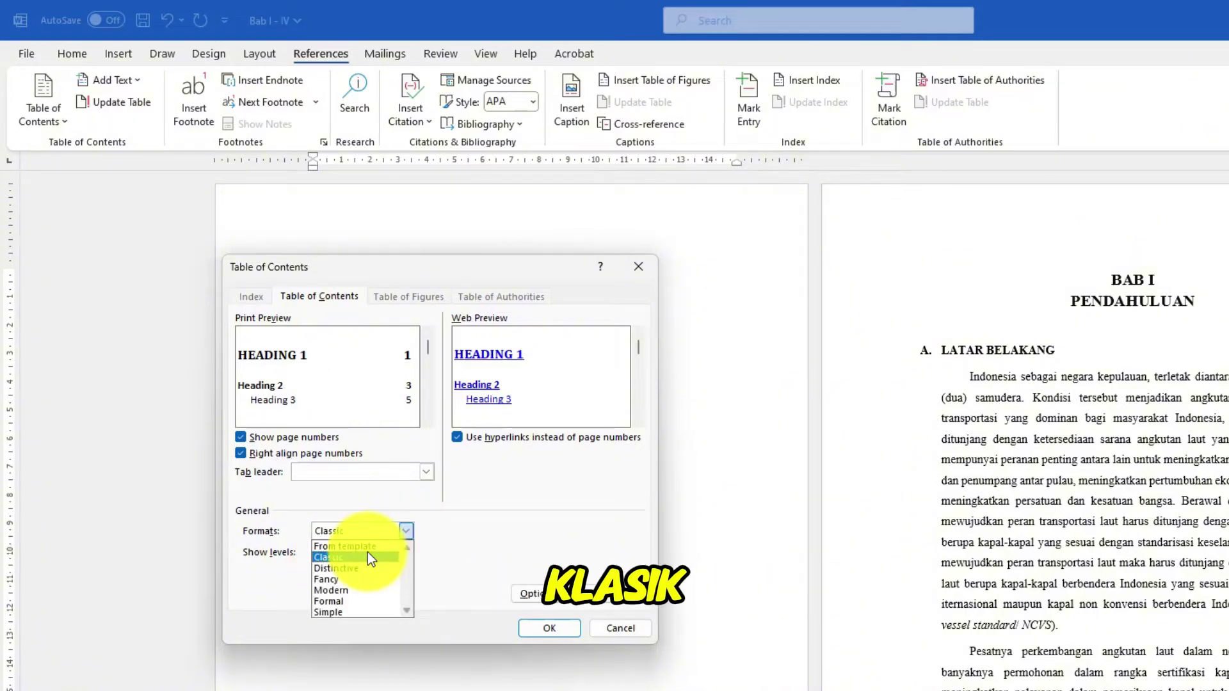
left_click(367, 552)
left_click(406, 532)
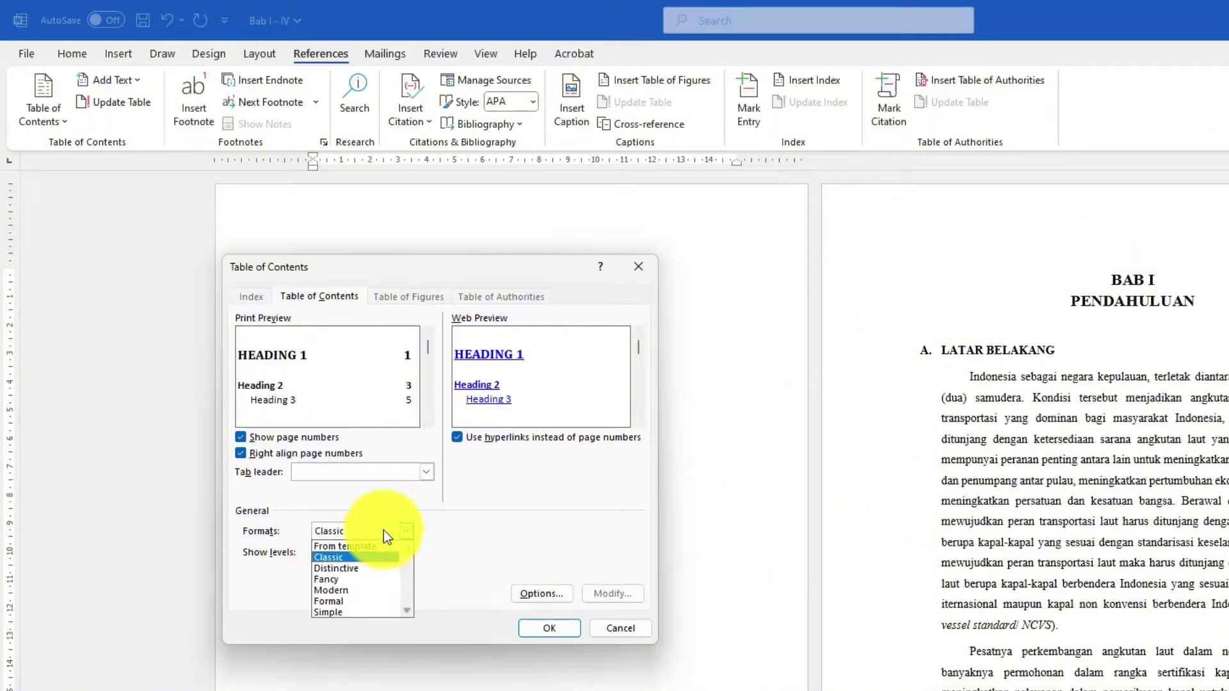
left_click(354, 545)
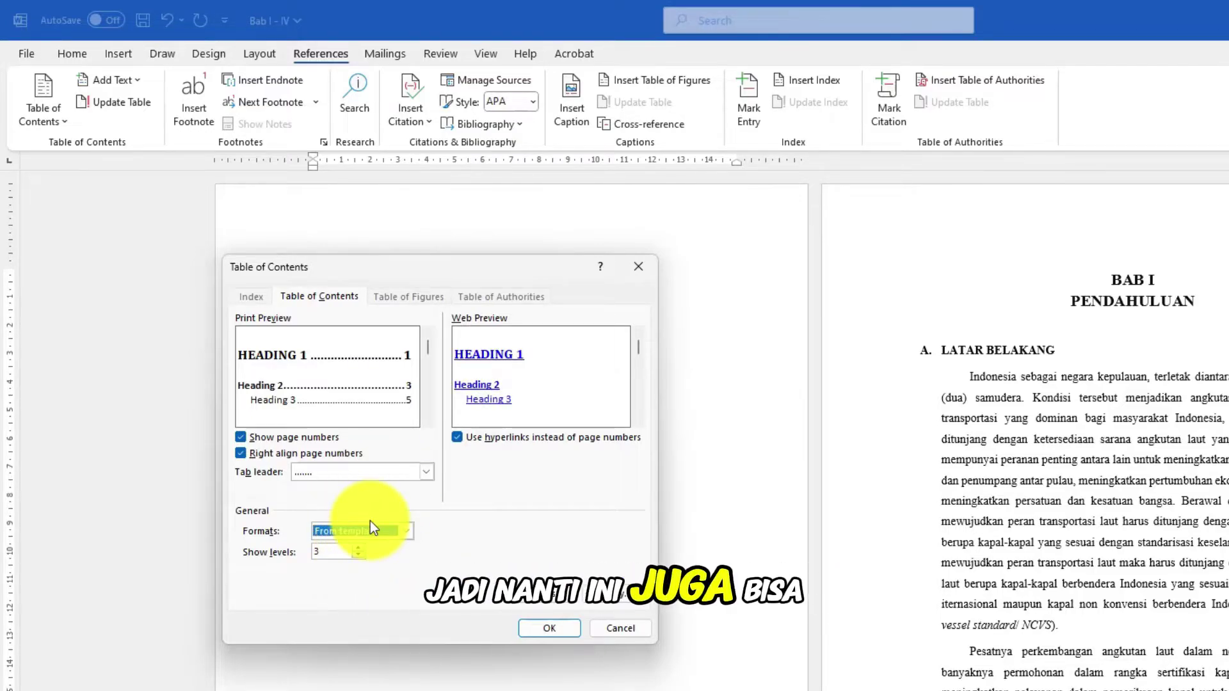
left_click(405, 531)
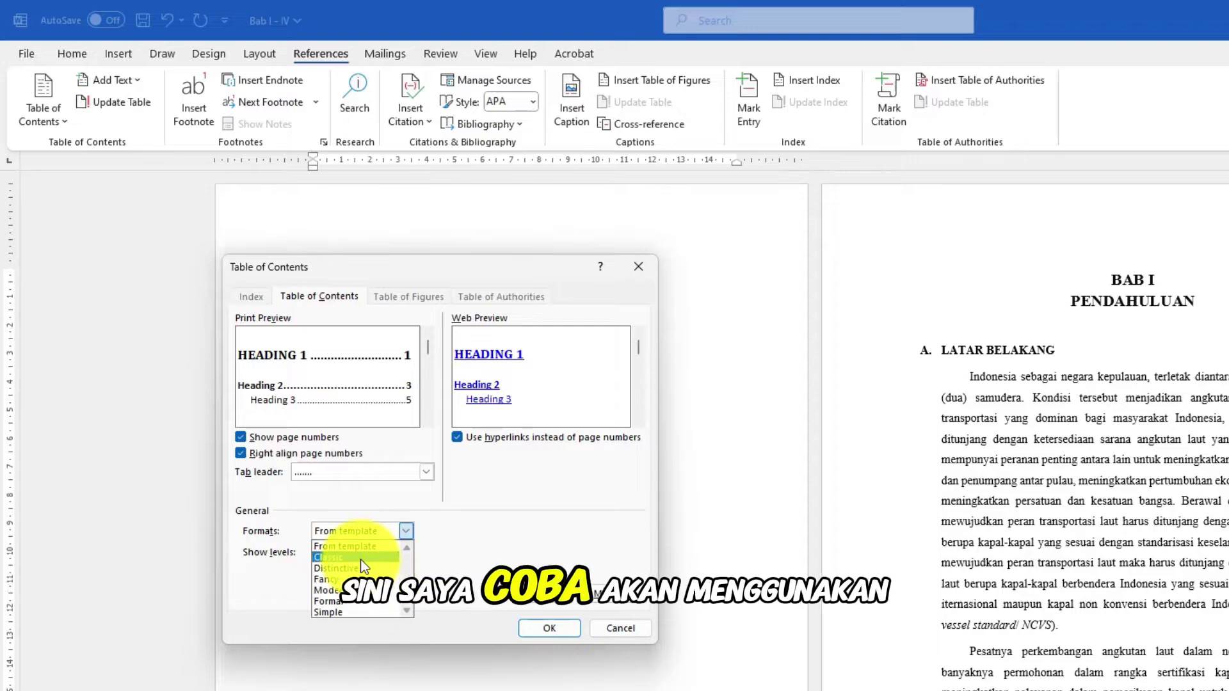
left_click(379, 554)
Set the format to From template, insert the table of contents and dismiss the message.
left_click(406, 531)
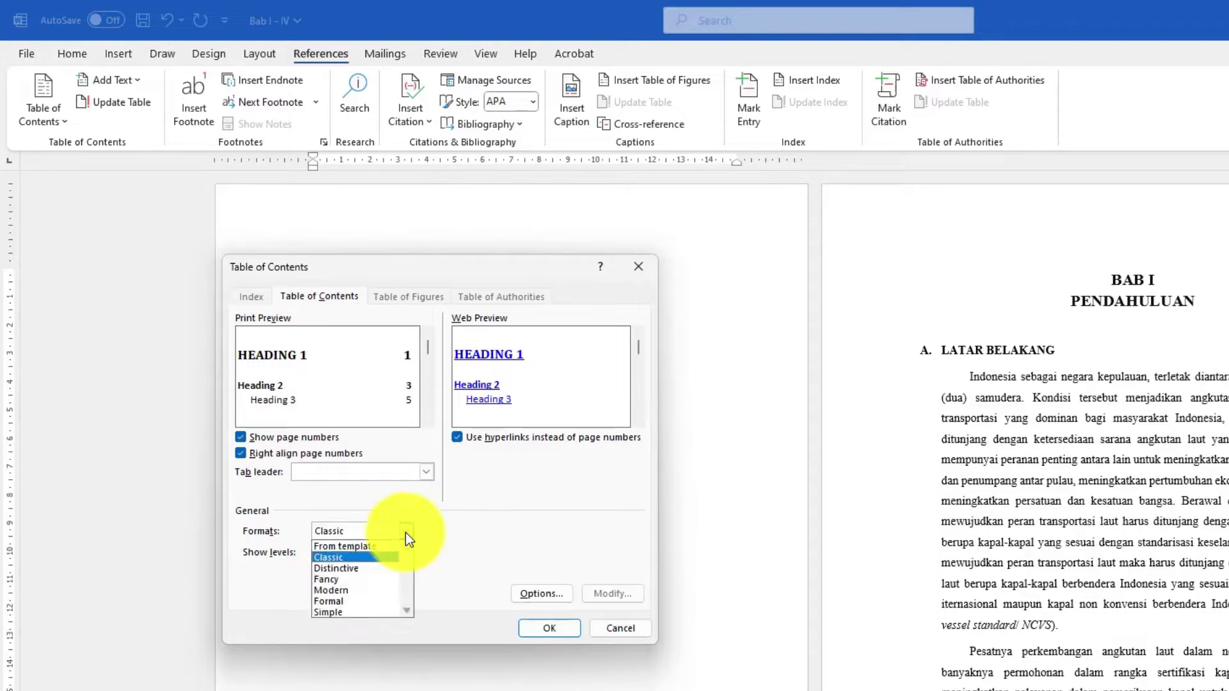
left_click(368, 548)
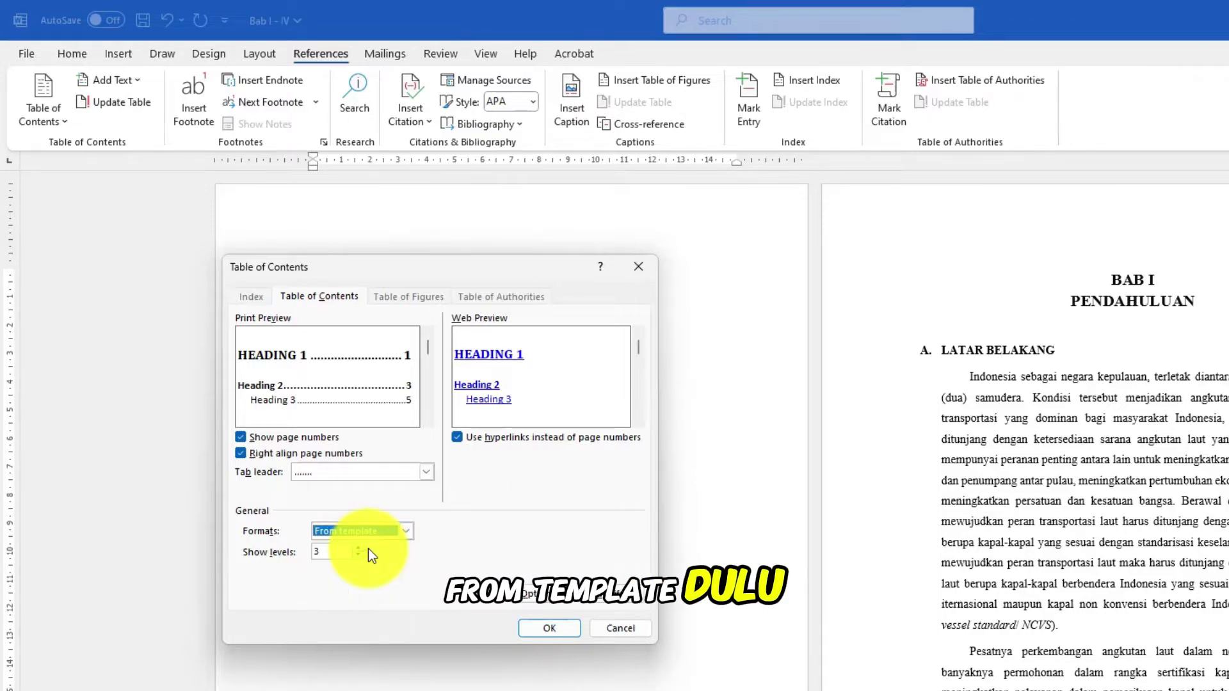
left_click(551, 628)
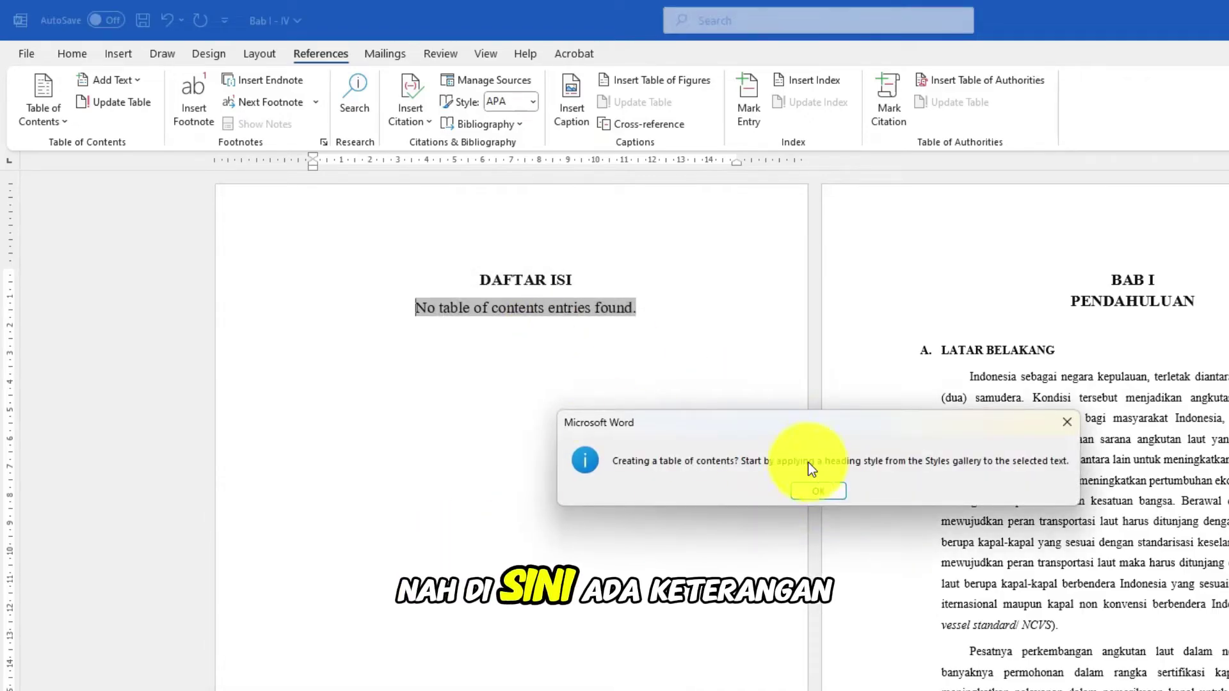
left_click(817, 491)
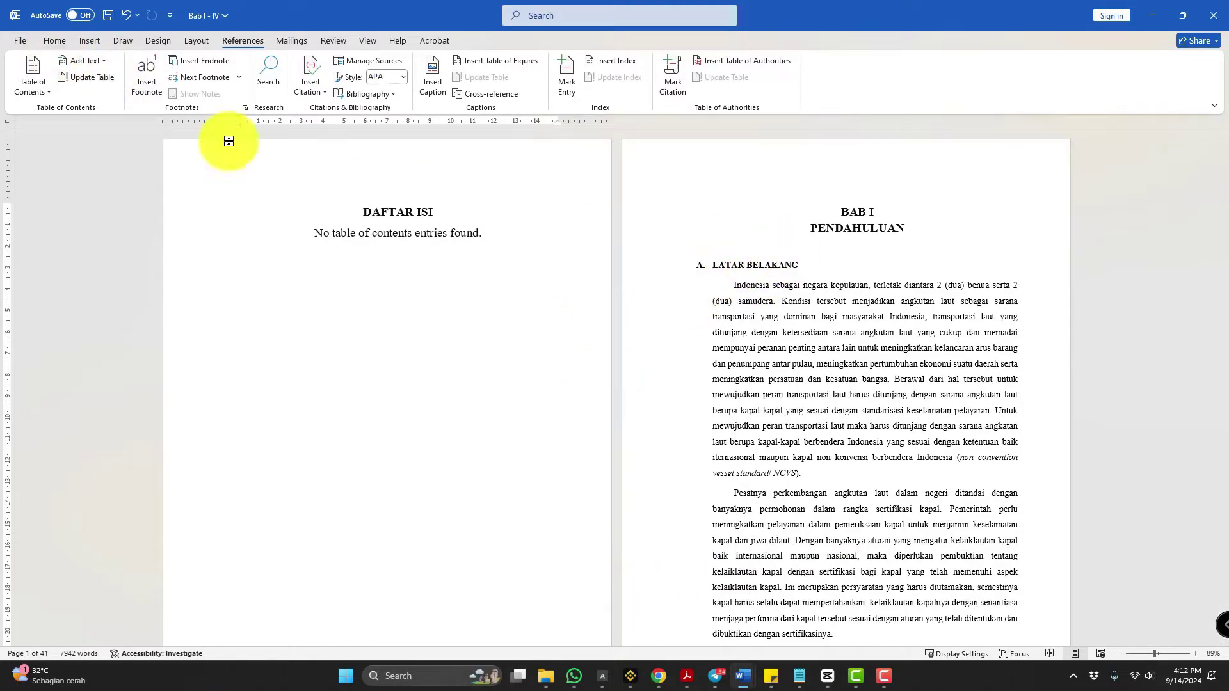
Replace the paragraph break between BAB I and PENDAHULUAN with a line break within one paragraph.
left_click(862, 228)
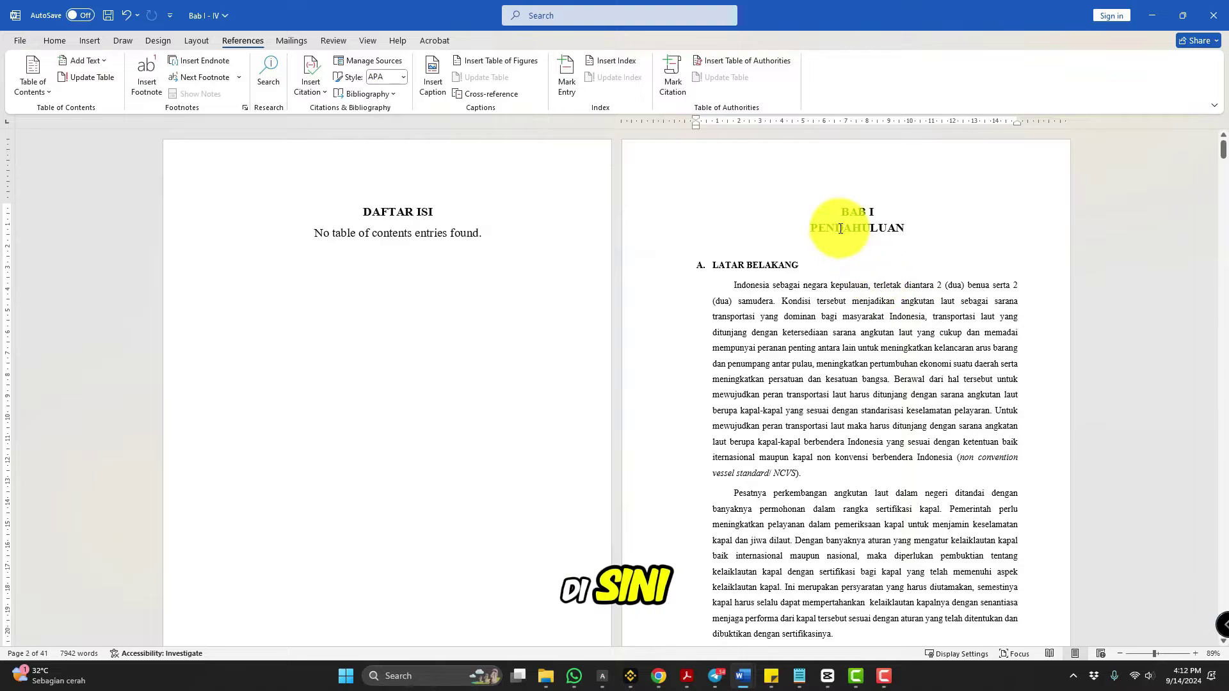
left_click_drag(826, 210, 906, 234)
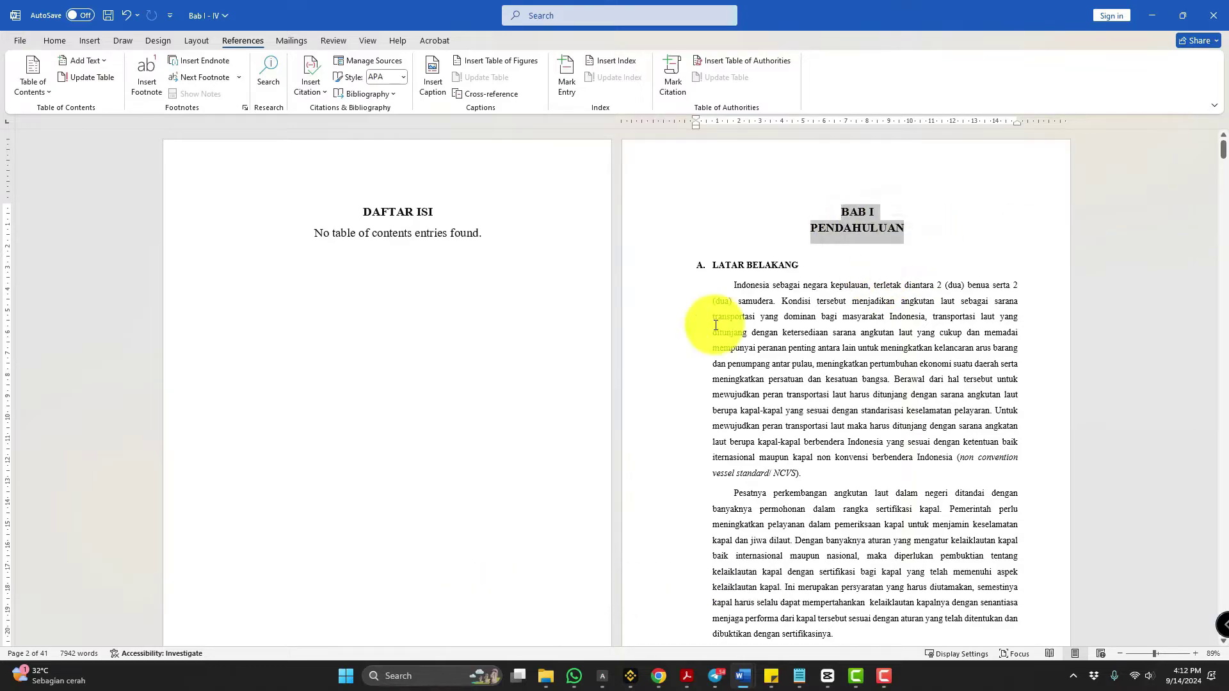
left_click(876, 216)
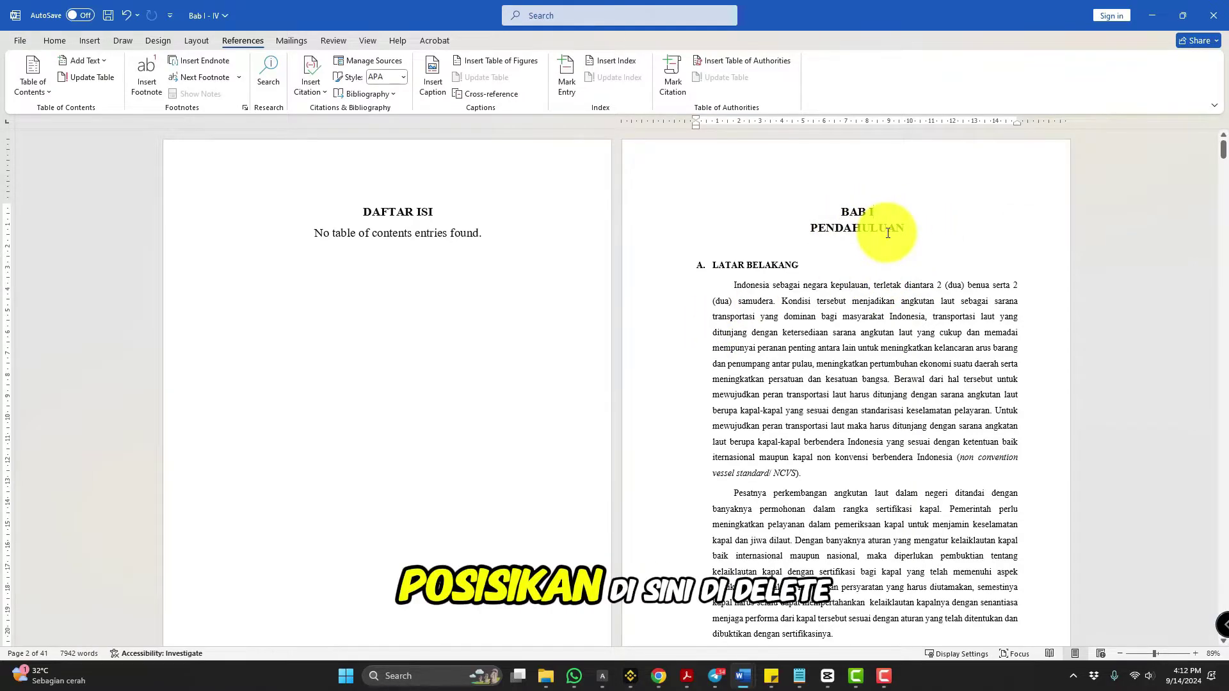
key("Delete")
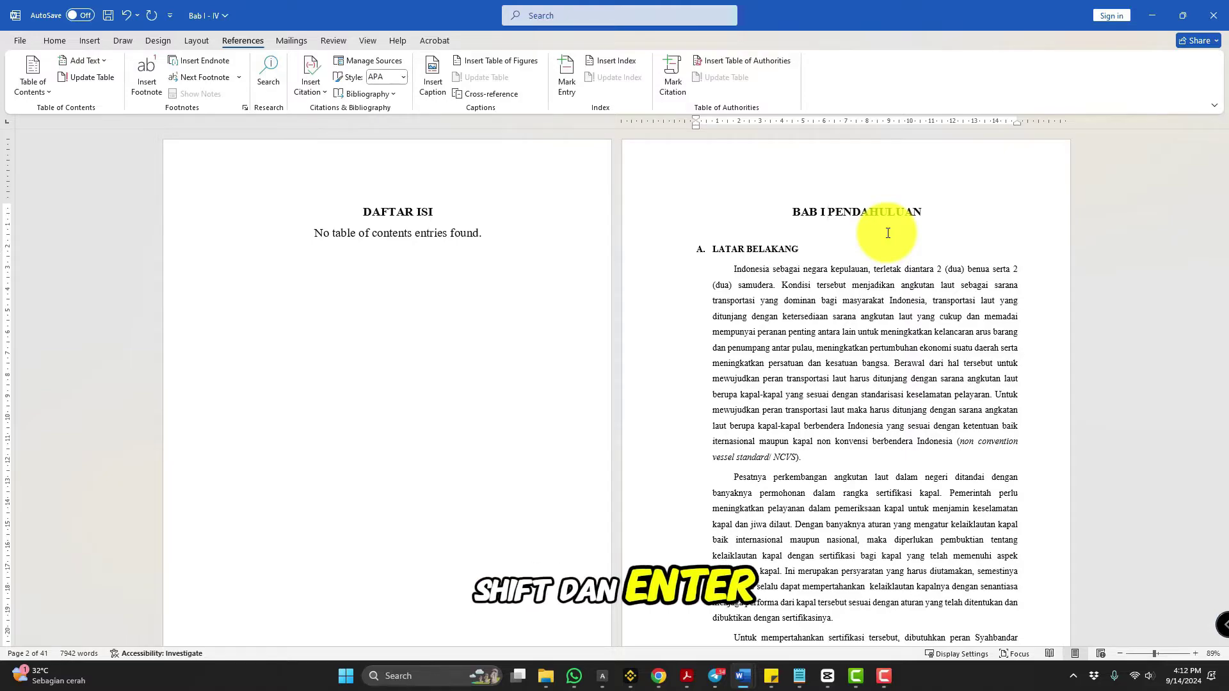
key("shift+Return")
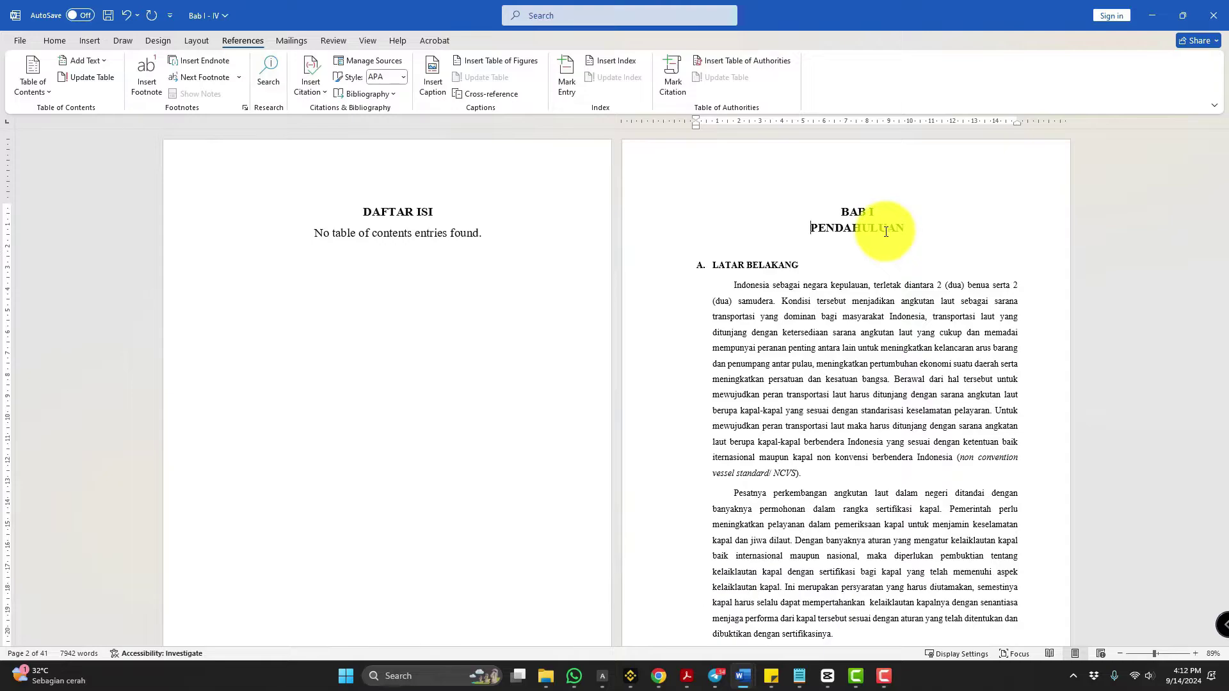
Apply the Heading 1 style to the chapter title BAB I PENDAHULUAN.
triple_click(835, 214)
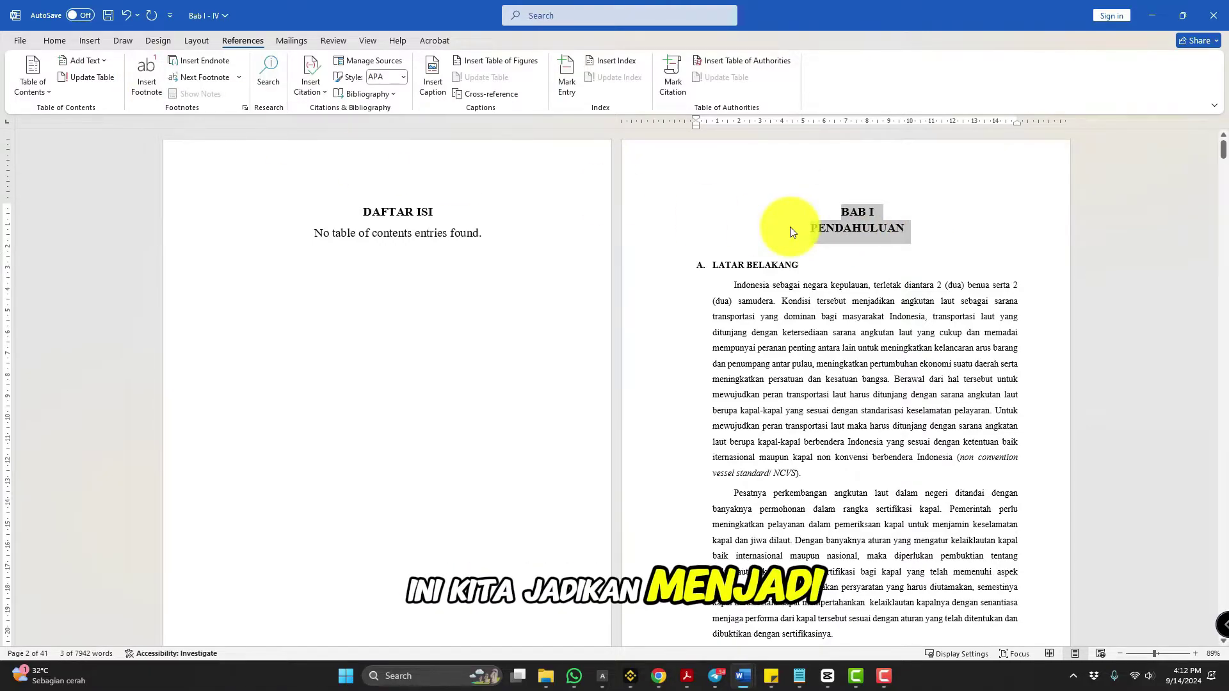
left_click(59, 42)
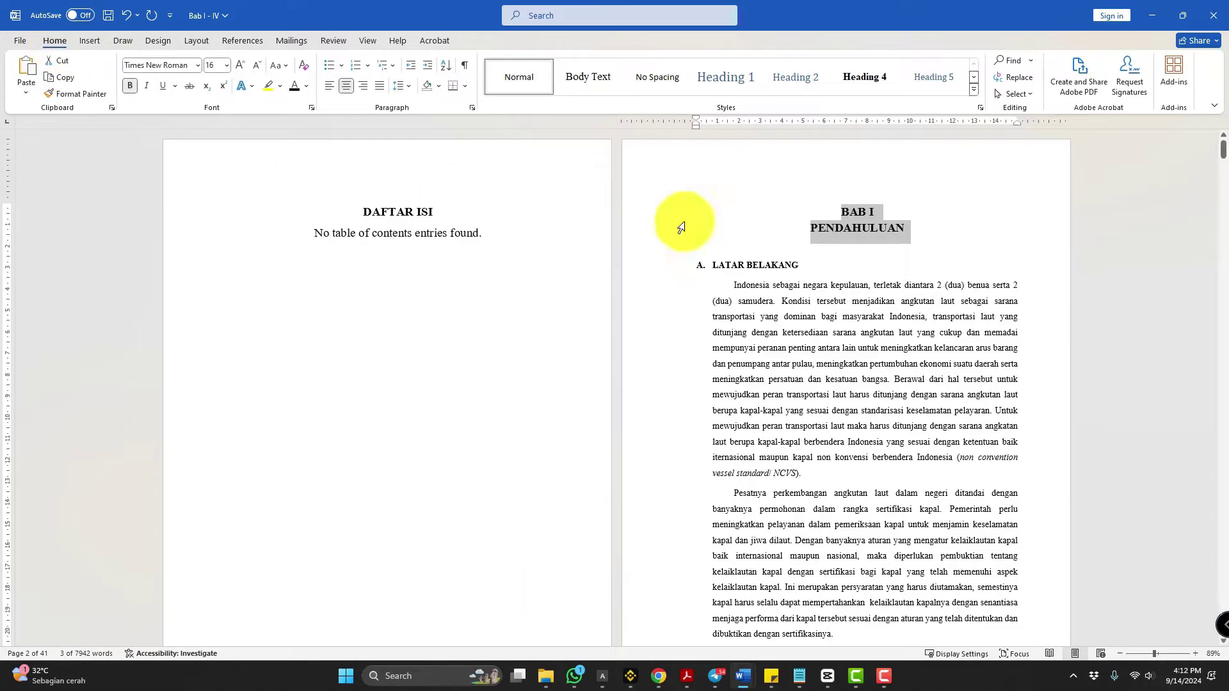
left_click(858, 212)
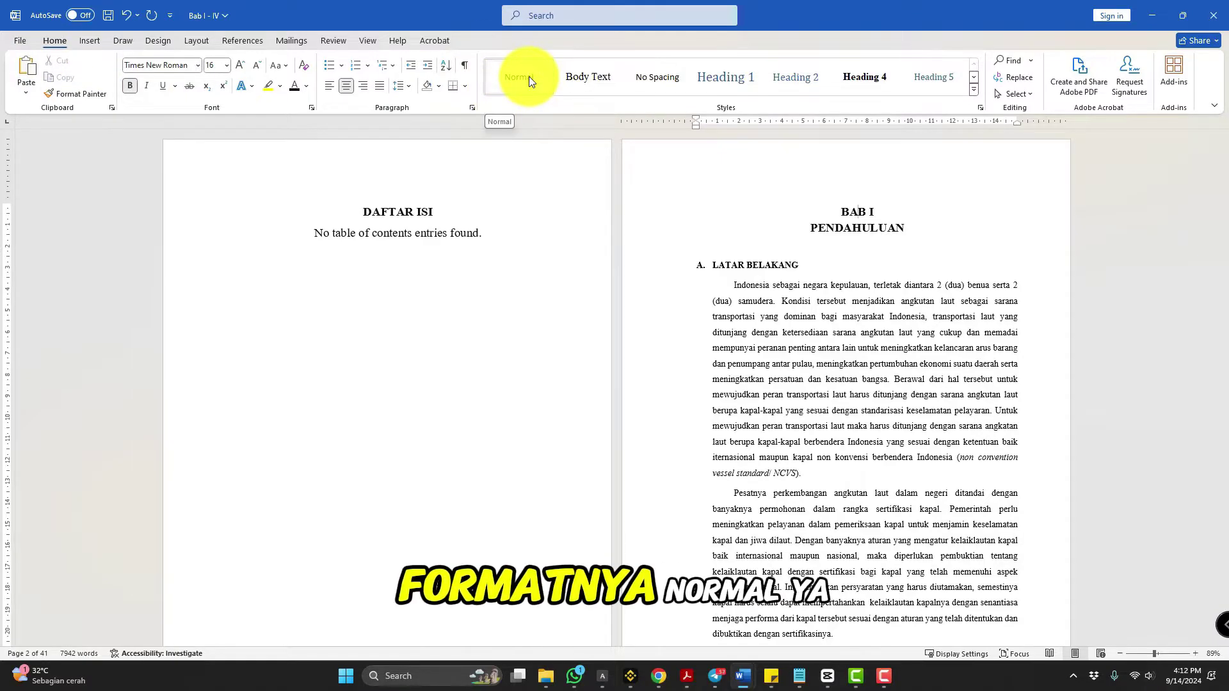
left_click(726, 78)
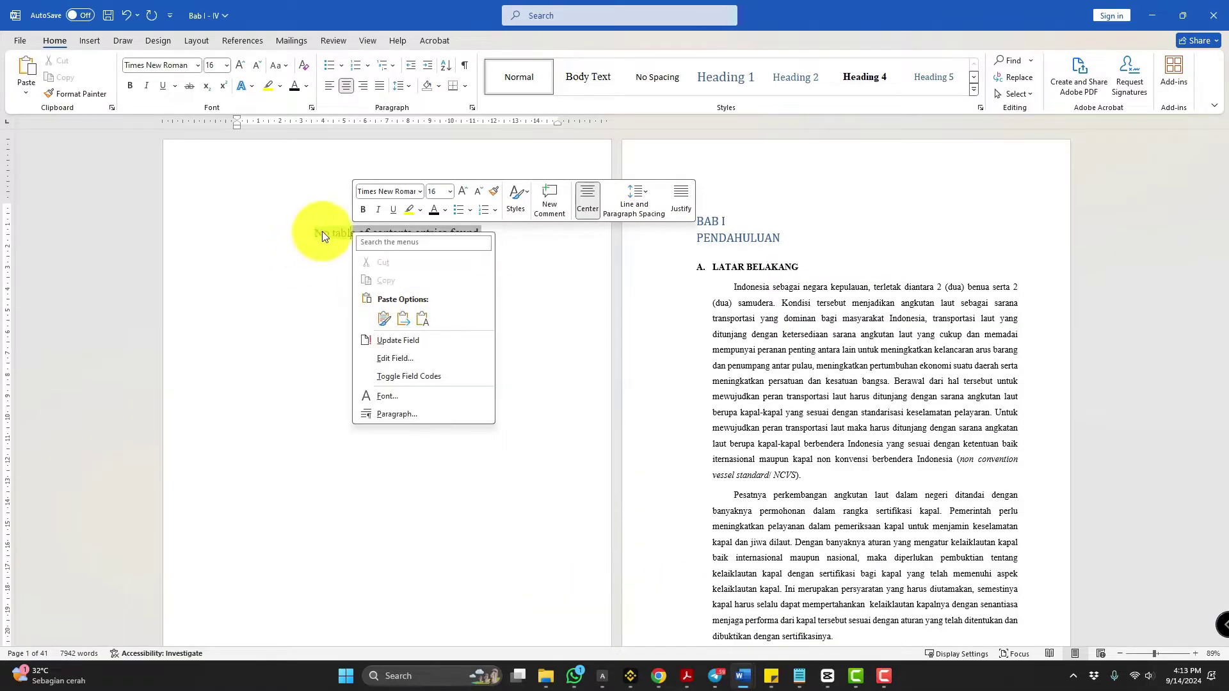
Update the table of contents field below DAFTAR ISI and check its chapter entry.
left_click(327, 235)
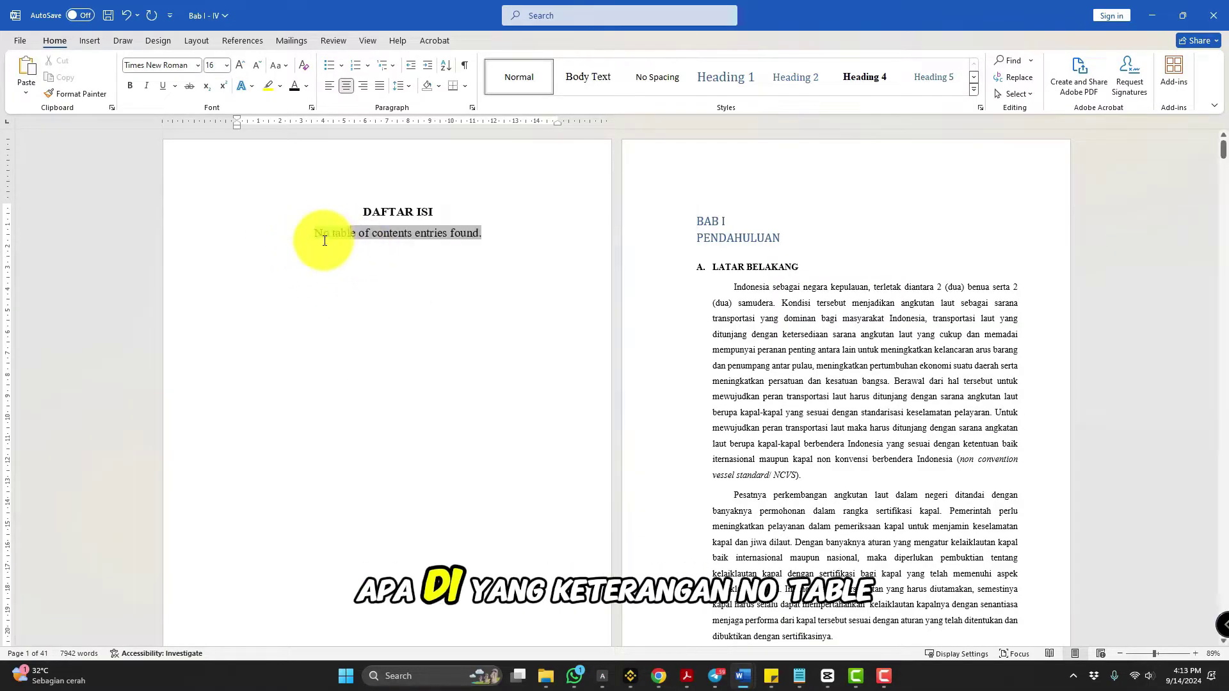
right_click(377, 235)
left_click(421, 341)
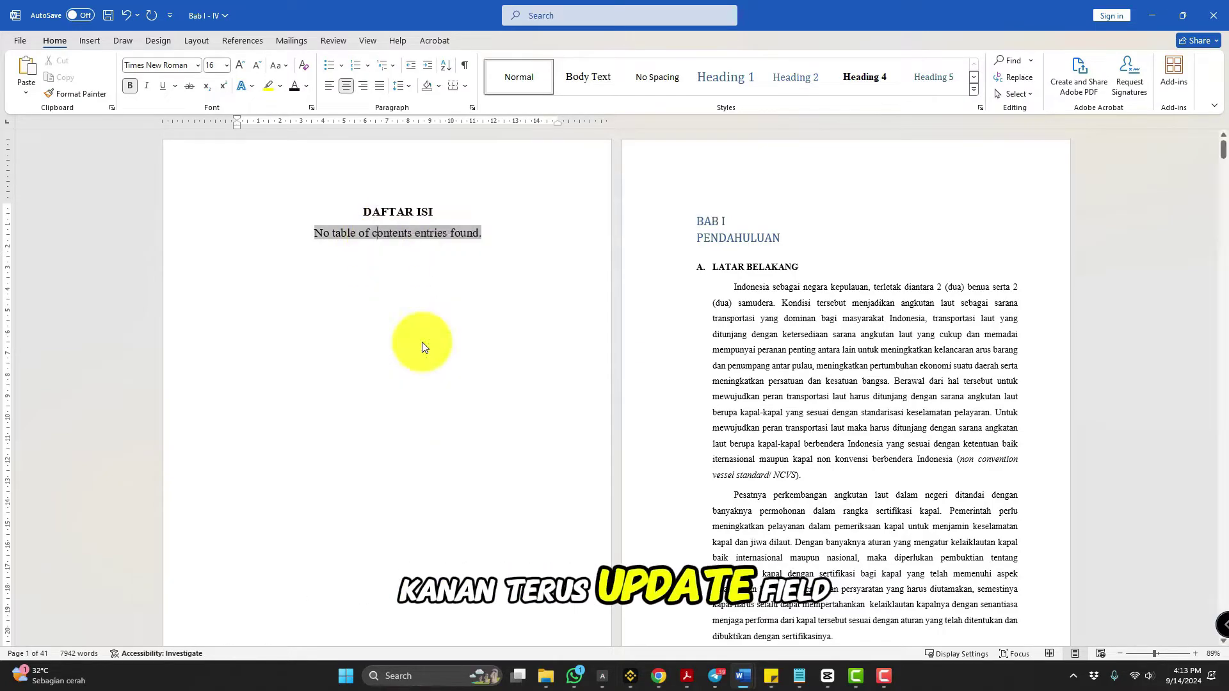
left_click(507, 285)
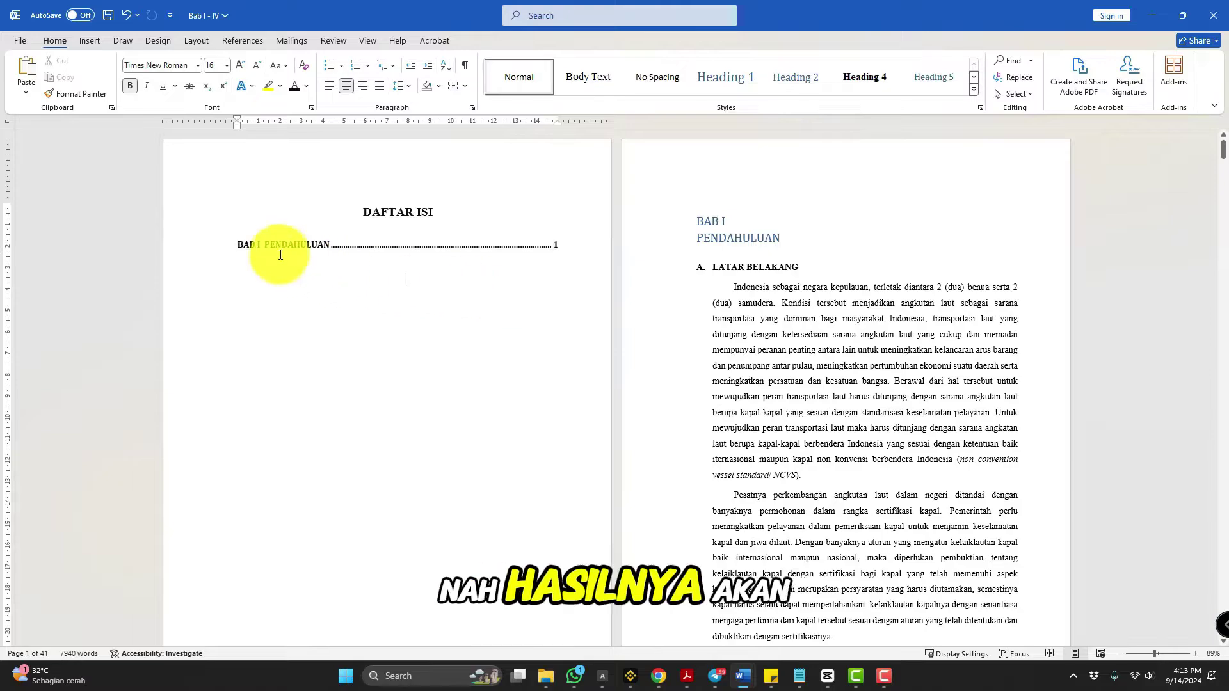
left_click_drag(242, 241, 577, 255)
left_click(454, 329)
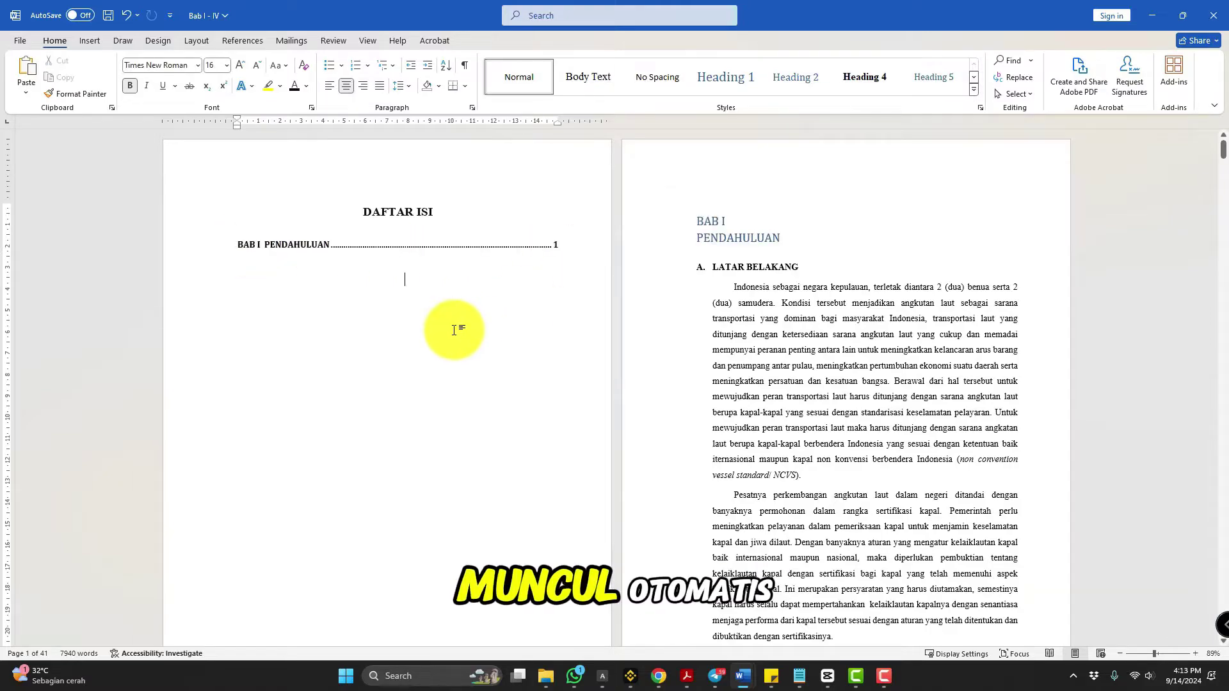
Apply the Heading 2 style to the subheadings LATAR BELAKANG, IDENTIFIKASI MASALAH and BATASAN MASALAH.
left_click(739, 268)
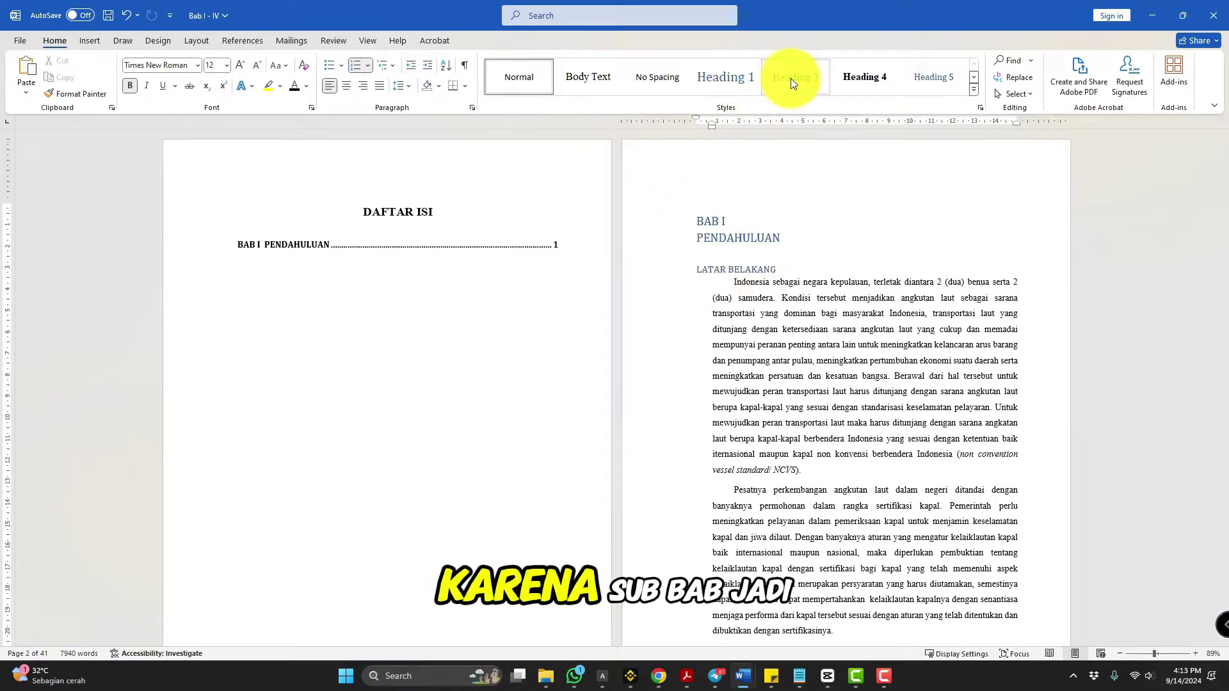
left_click(791, 78)
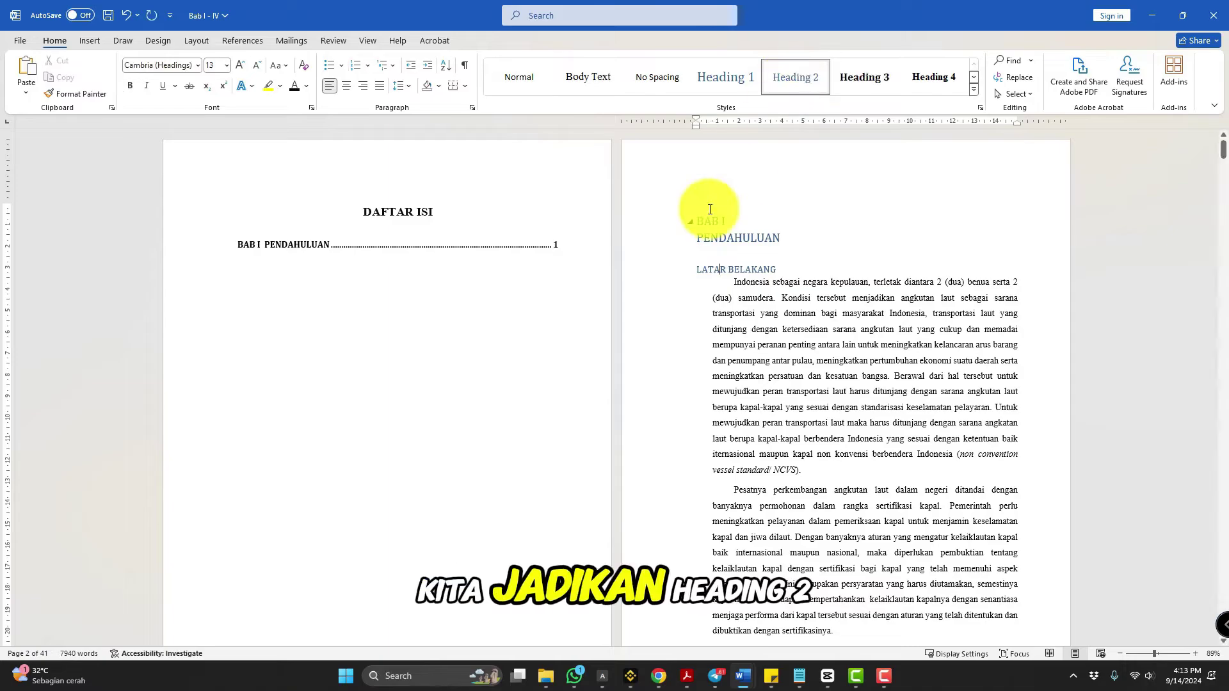
scroll(757, 339, "down", 10)
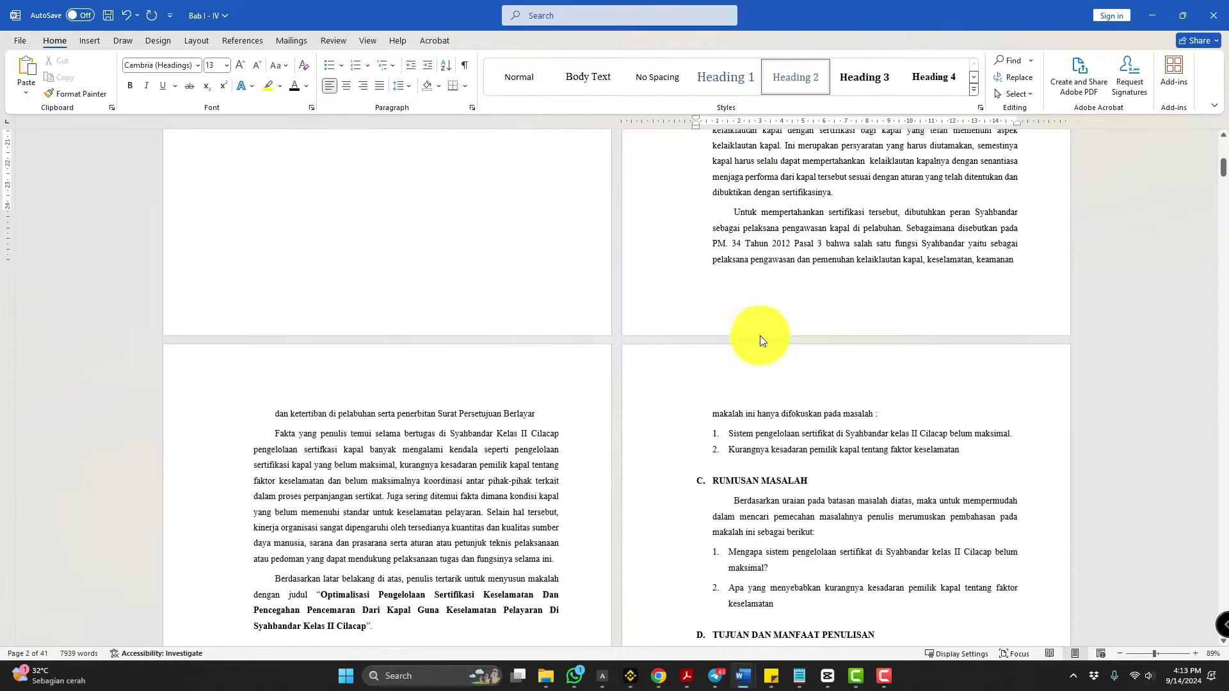
scroll(370, 376, "down", 3)
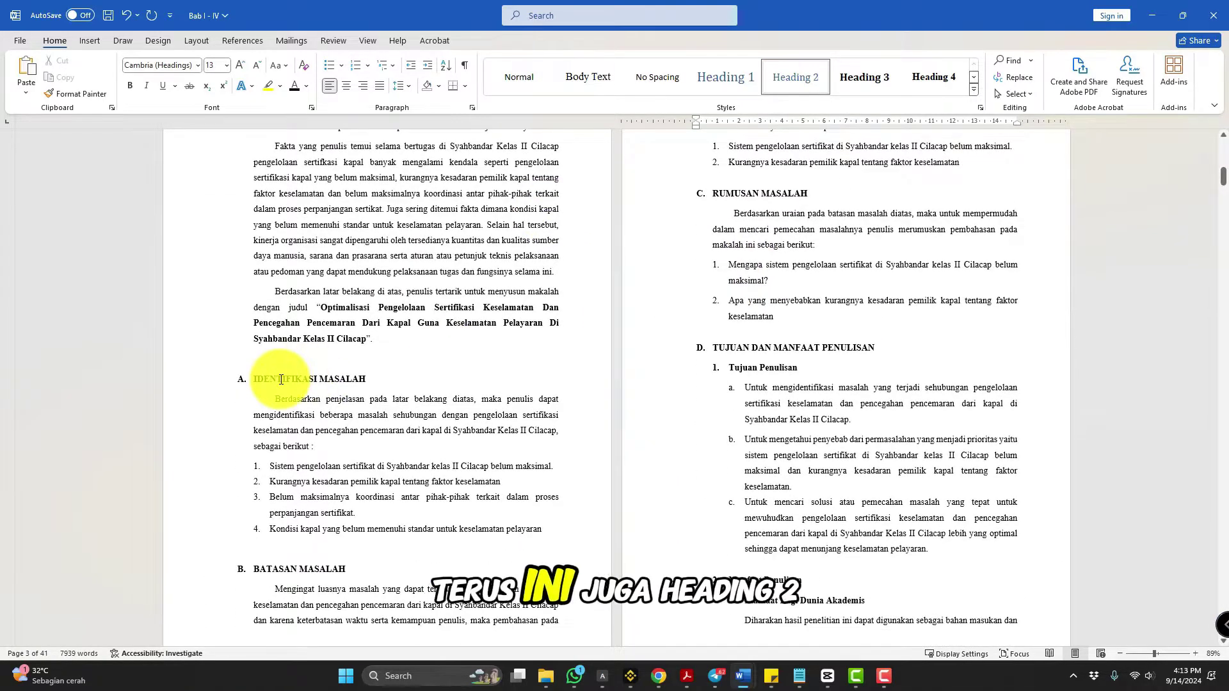
left_click(281, 380)
left_click(794, 83)
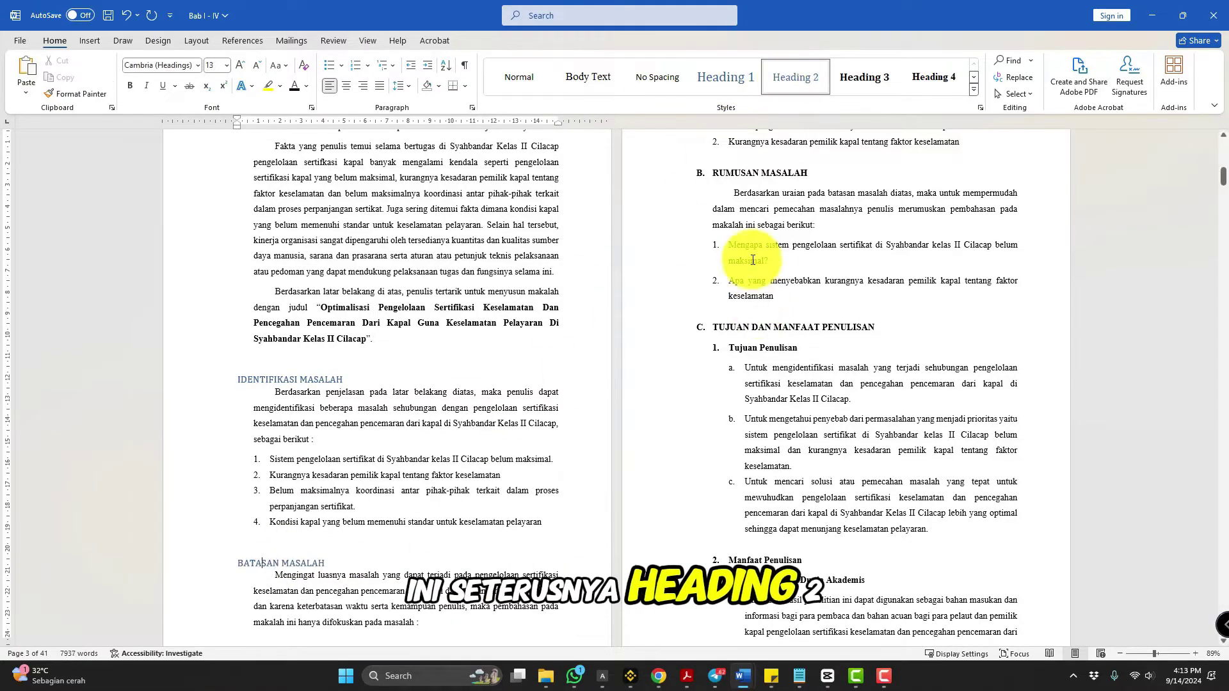
Highlight the subheadings RUMUSAN MASALAH and TUJUAN DAN MANFAAT PENULISAN in turn and look over the sections below them.
key("ctrl+Down")
key("ctrl+Down")
key("ctrl+Down")
key("ctrl+Down")
key("ctrl+Down")
key("ctrl+Down")
key("ctrl+Down")
key("ctrl+alt+2")
scroll(741, 252, "up", 2)
left_click_drag(719, 254, 808, 254)
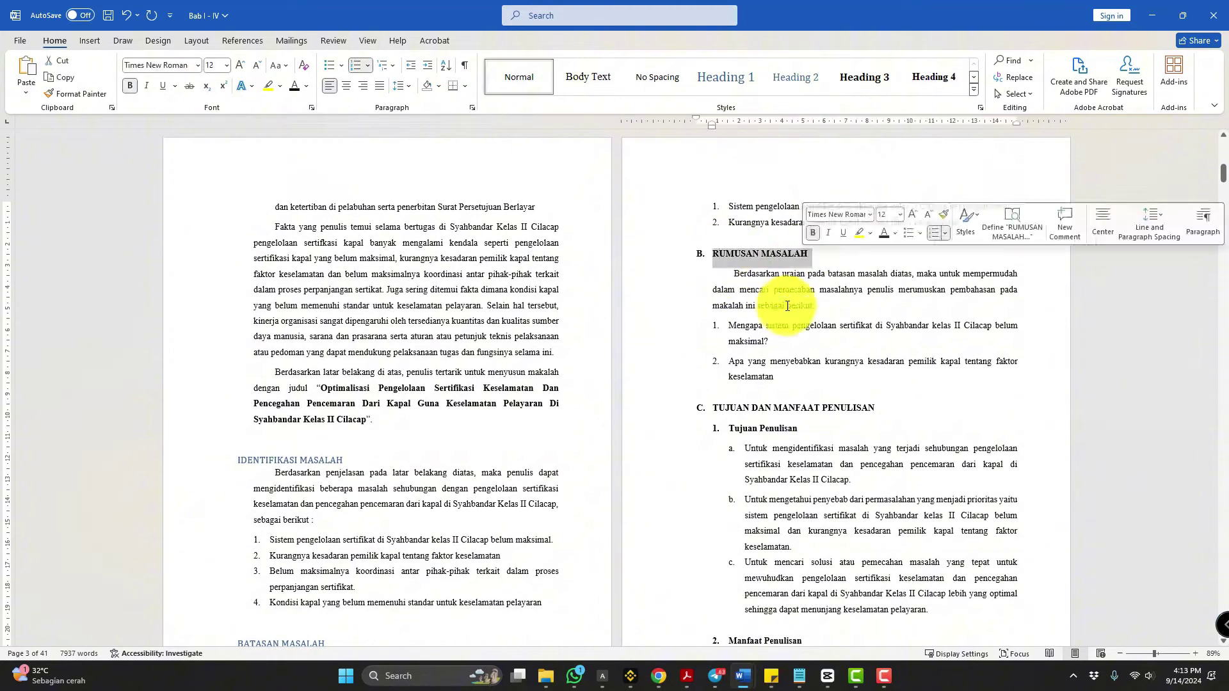
left_click_drag(721, 409, 874, 409)
scroll(662, 382, "down", 15)
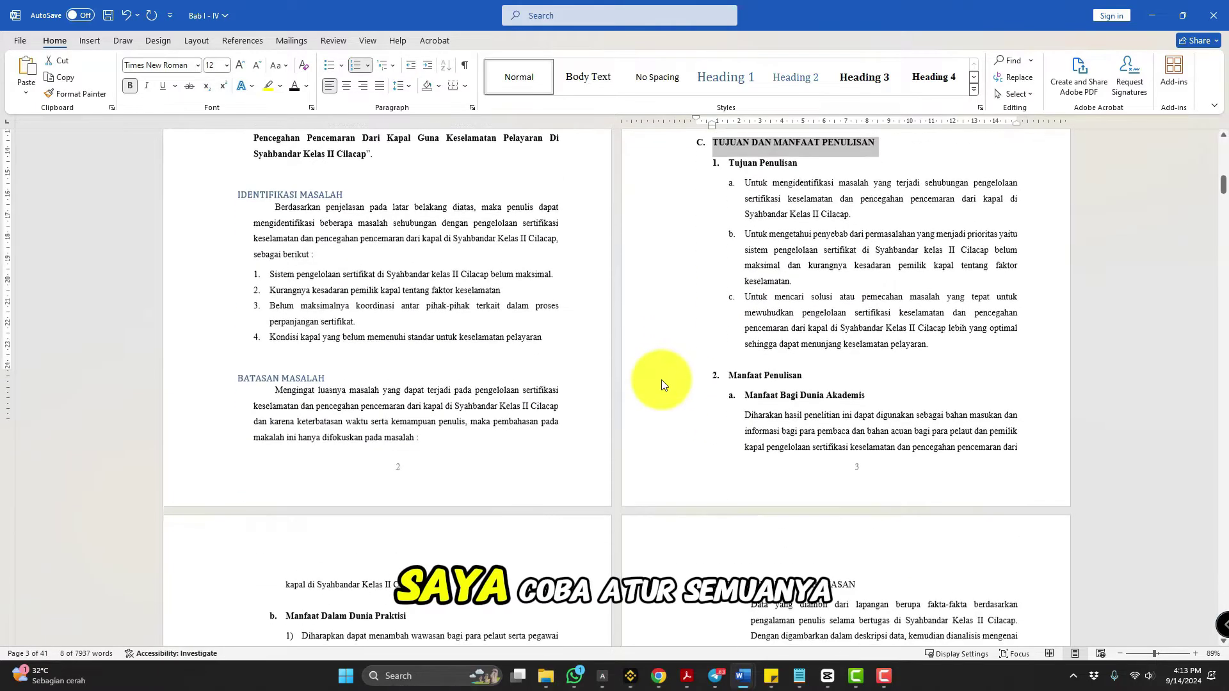
Add SISTEMATIKA PENULISAN to the selected BAB I subheadings and apply the Heading 2 style to them all.
left_click_drag(267, 302, 410, 302)
left_click(787, 76)
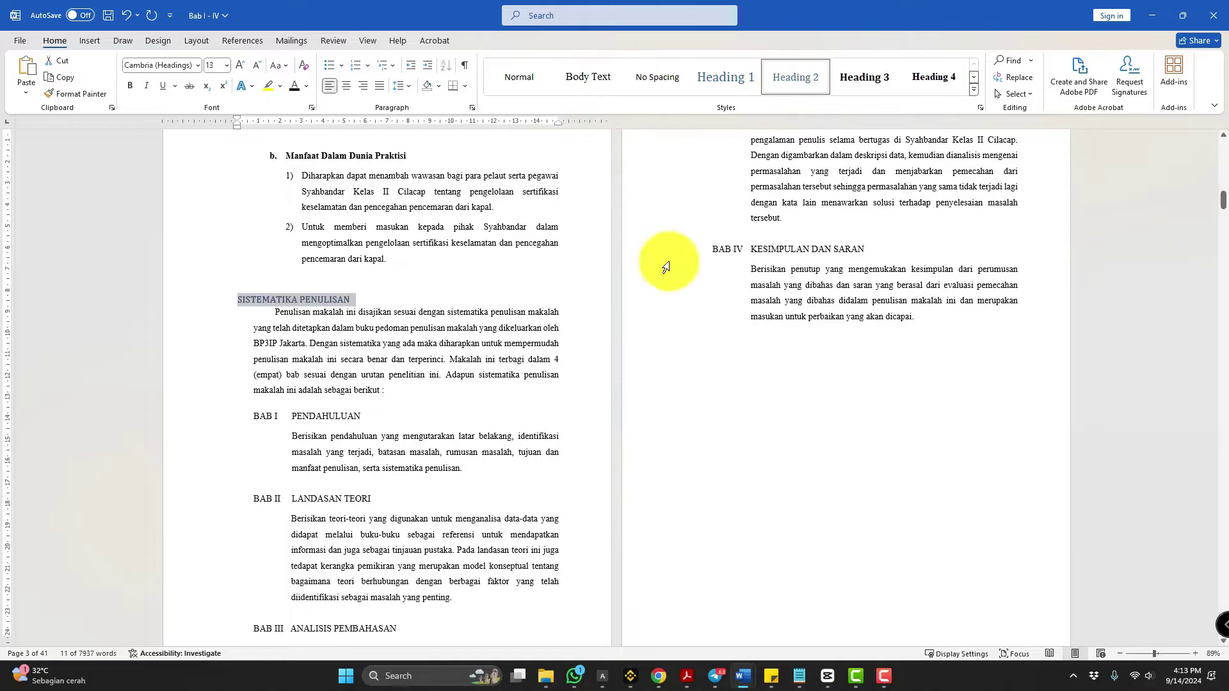
Join BAB II and LANDASAN TEORI into one paragraph split by a manual line break and apply the Heading 1 style.
scroll(585, 352, "down", 7)
scroll(585, 352, "down", 3)
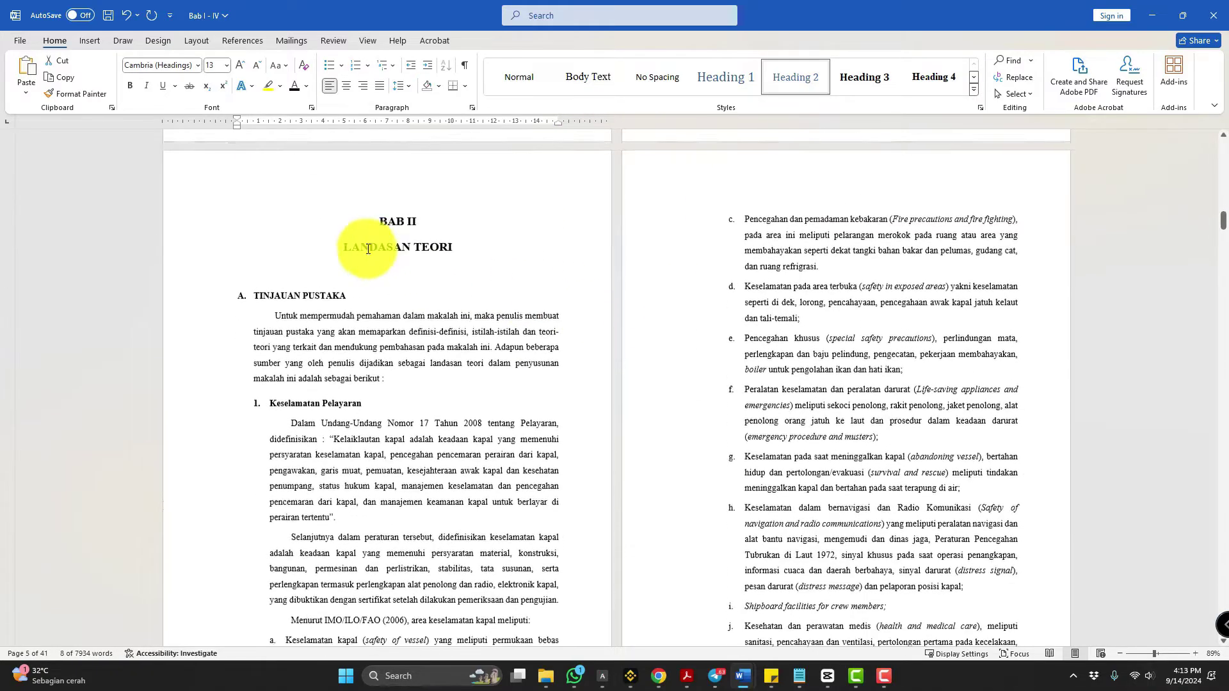
scroll(384, 211, "up", 1)
left_click(376, 206)
left_click(421, 206)
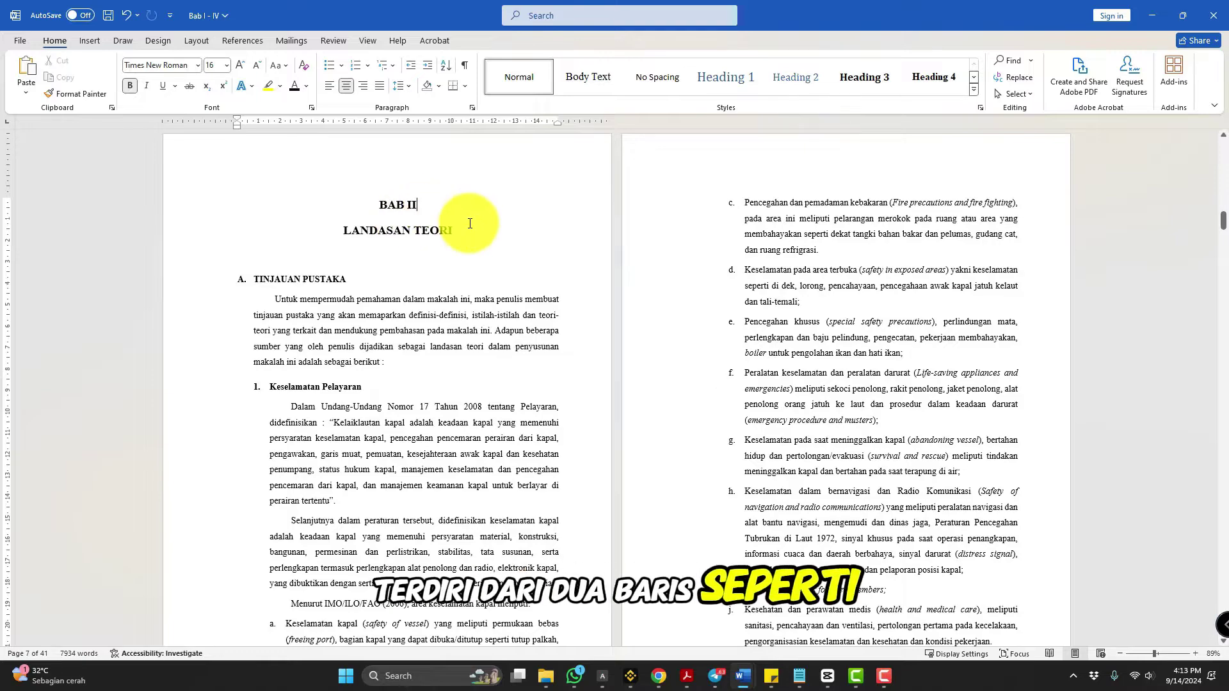
key("Delete")
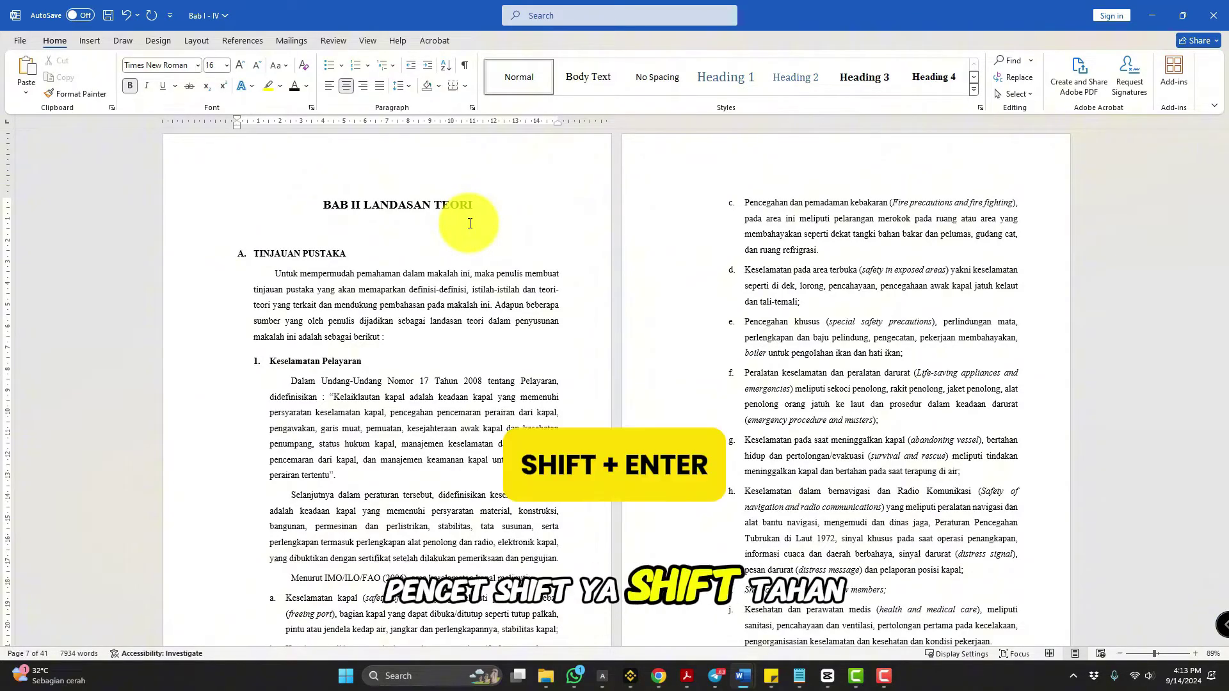
key("shift+Return")
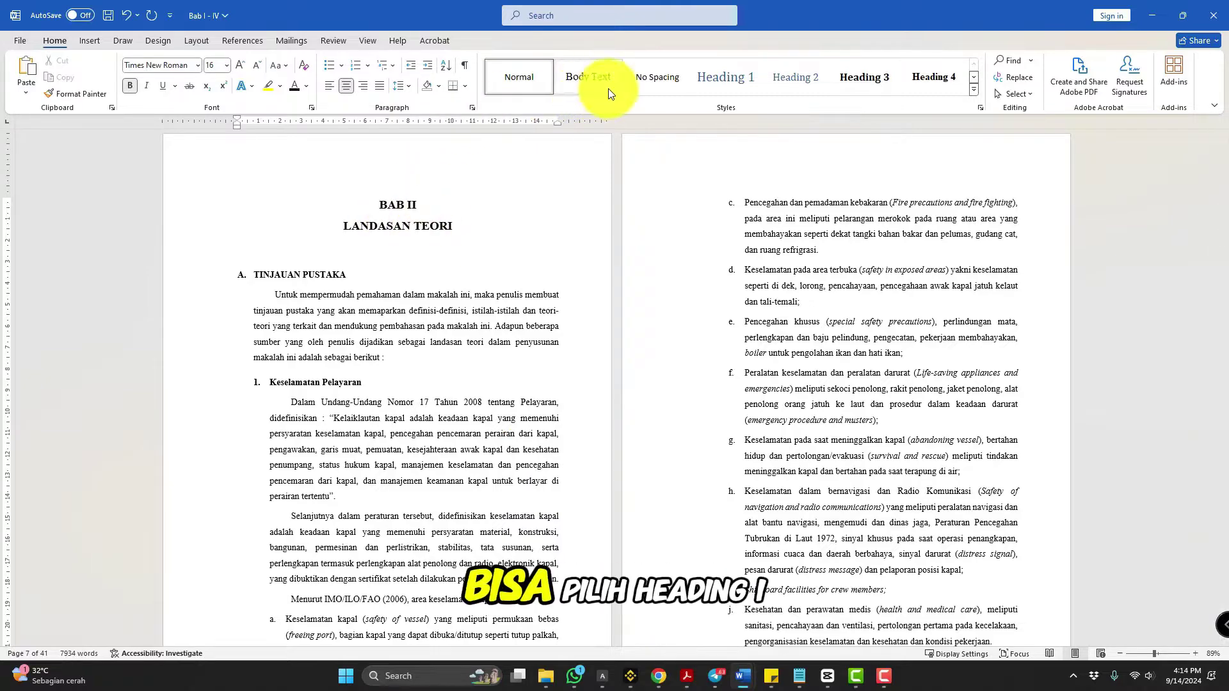
left_click(734, 83)
Apply the Heading 2 style to the BAB II subheadings TINJAUAN PUSTAKA and KERANGKA PEMIKIRAN.
left_click(260, 272)
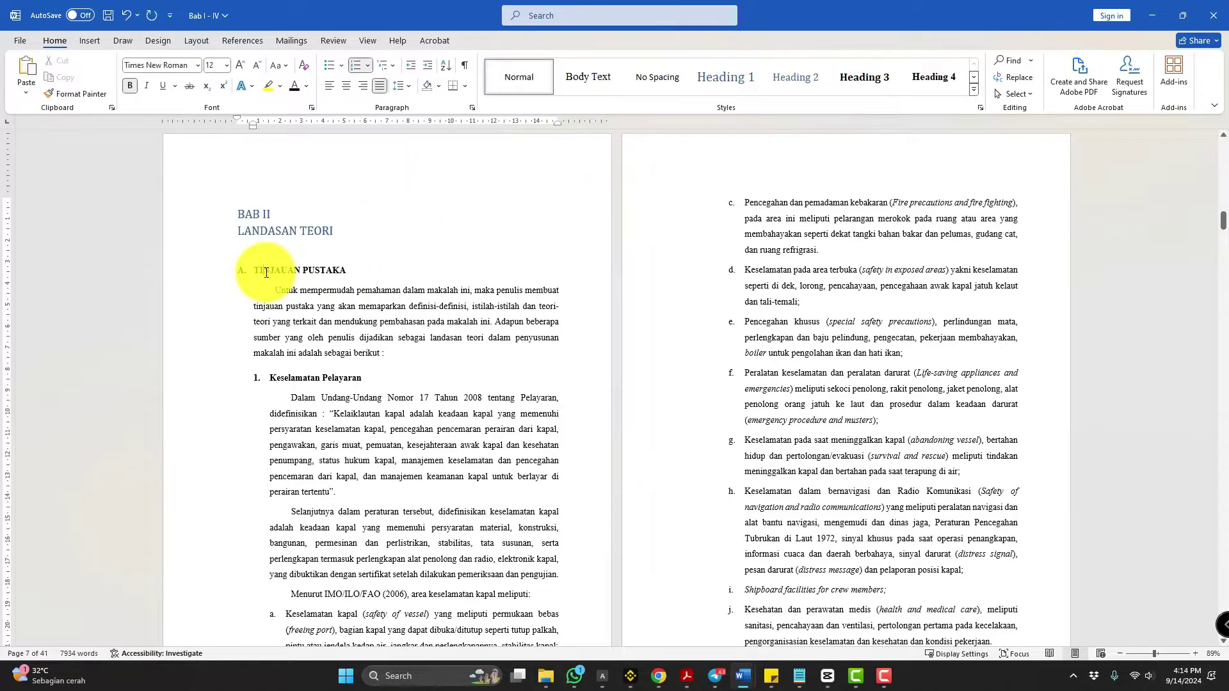
left_click(791, 76)
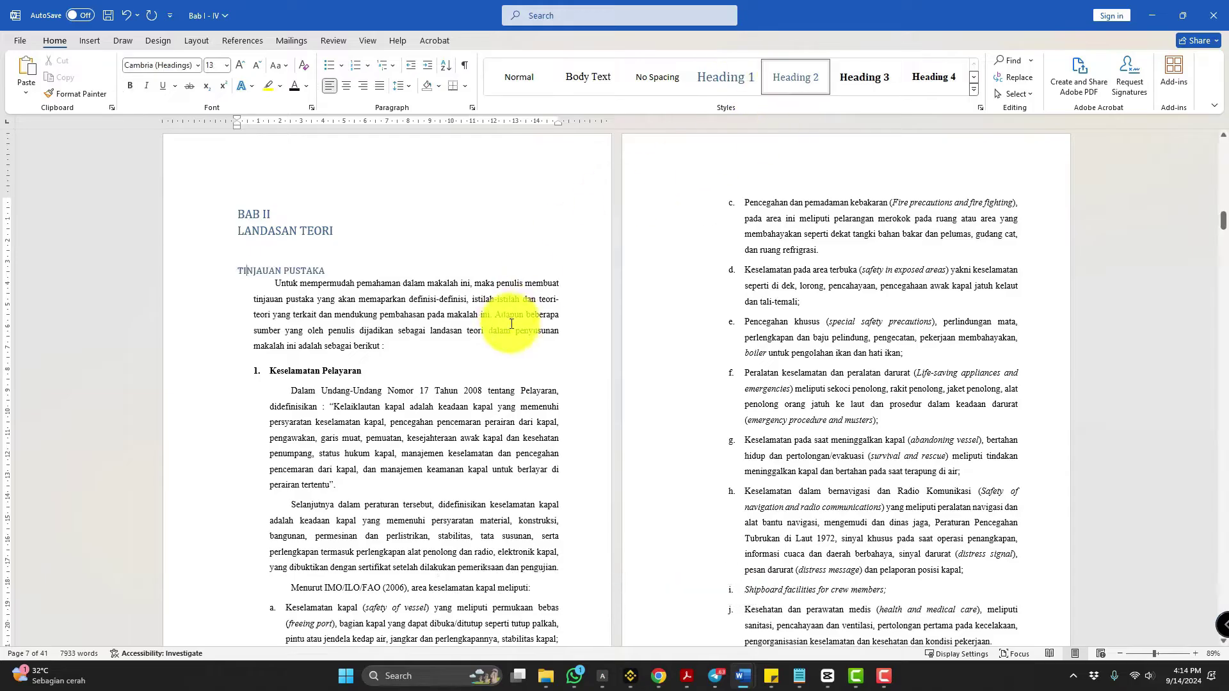
scroll(507, 324, "down", 4)
scroll(507, 329, "down", 15)
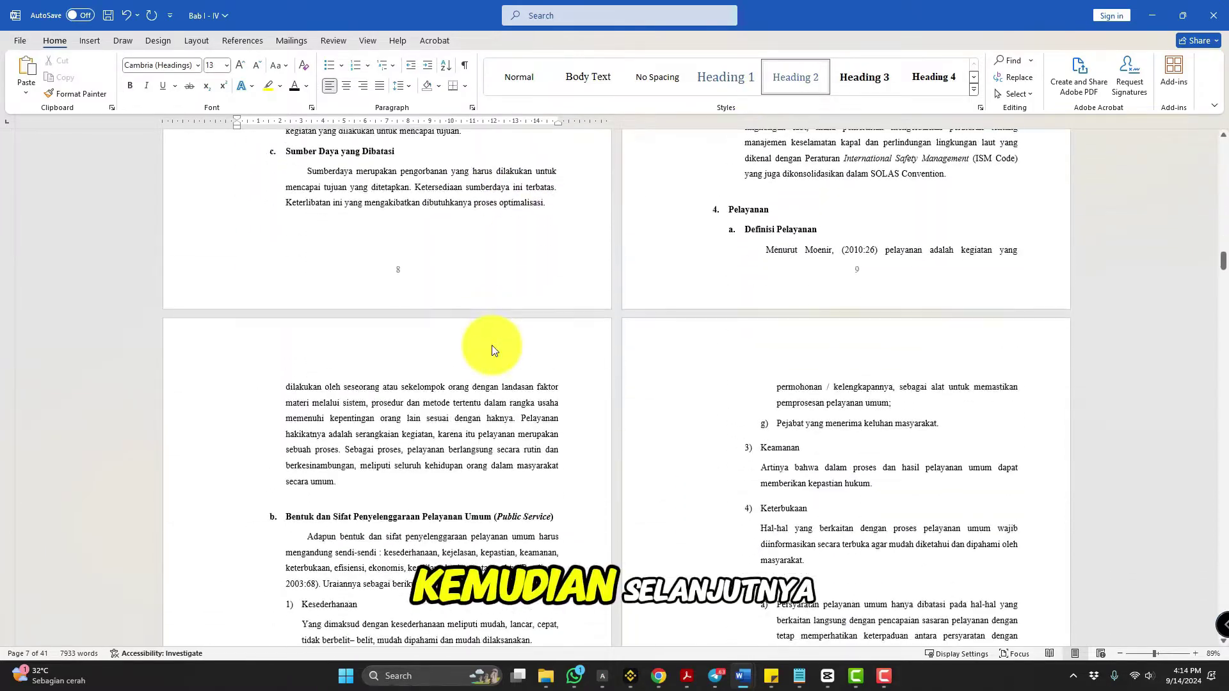
scroll(478, 357, "down", 20)
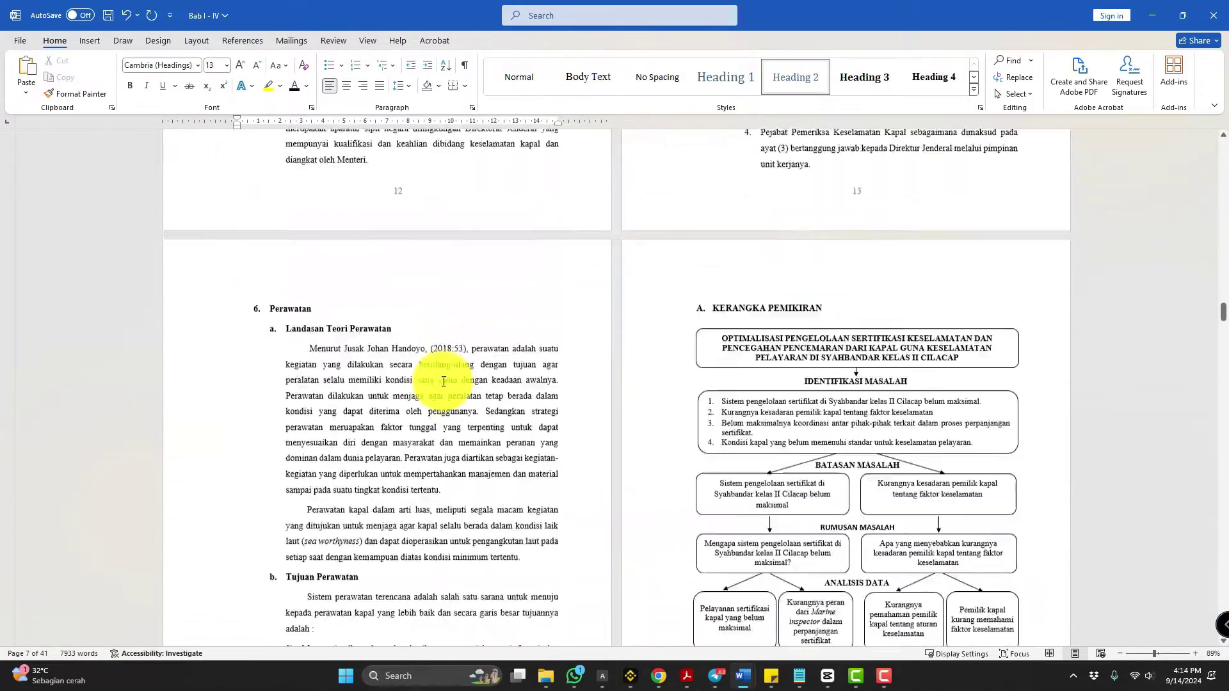
scroll(446, 378, "up", 1)
left_click(718, 301)
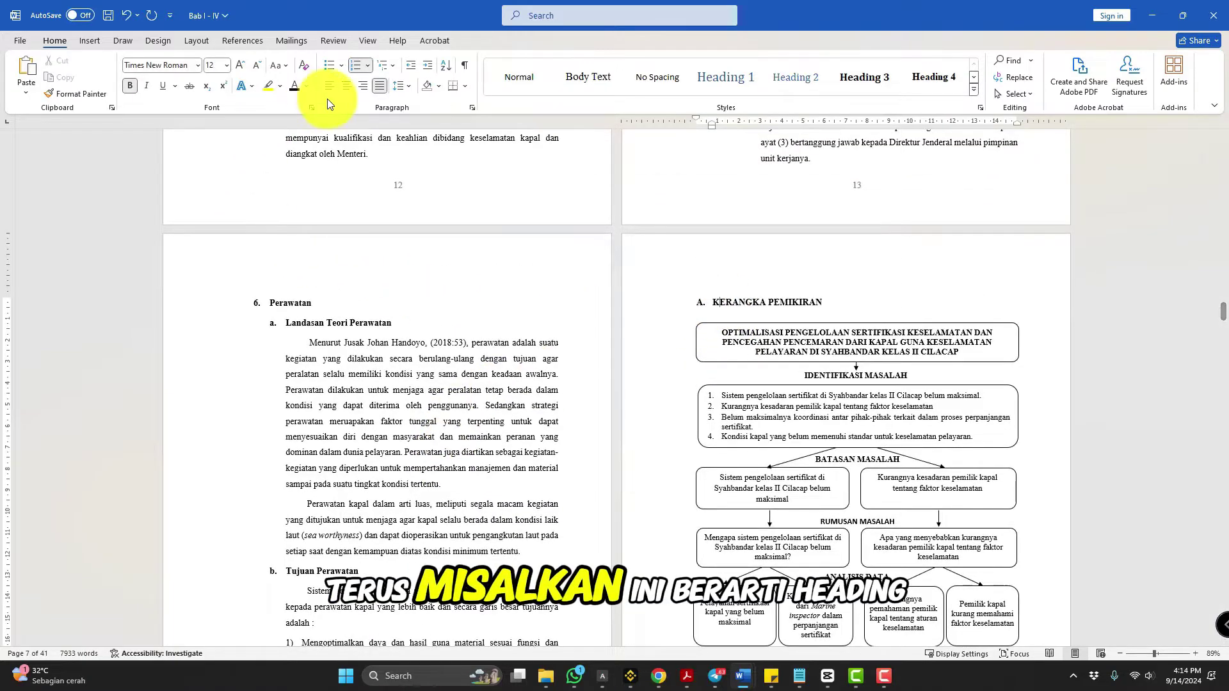
left_click(805, 77)
Join BAB III and ANALISIS DAN PEMBAHASAN into one paragraph split by a manual line break and apply the Heading 1 style.
scroll(509, 327, "down", 8)
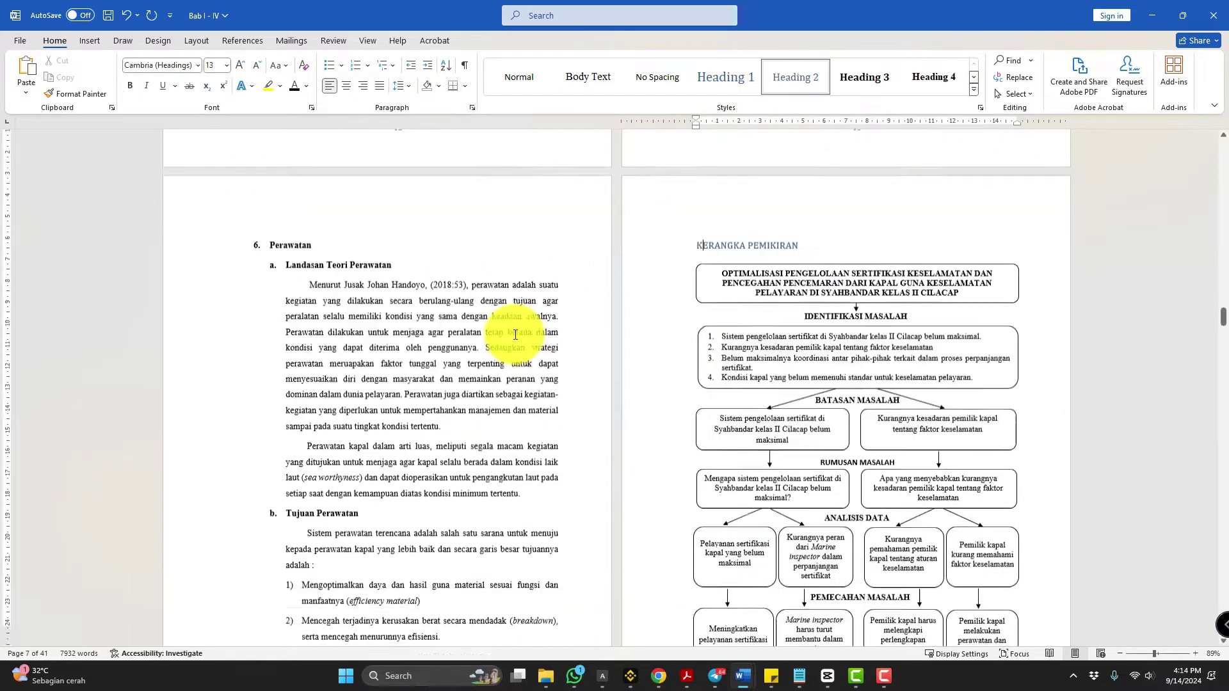
scroll(516, 338, "down", 1)
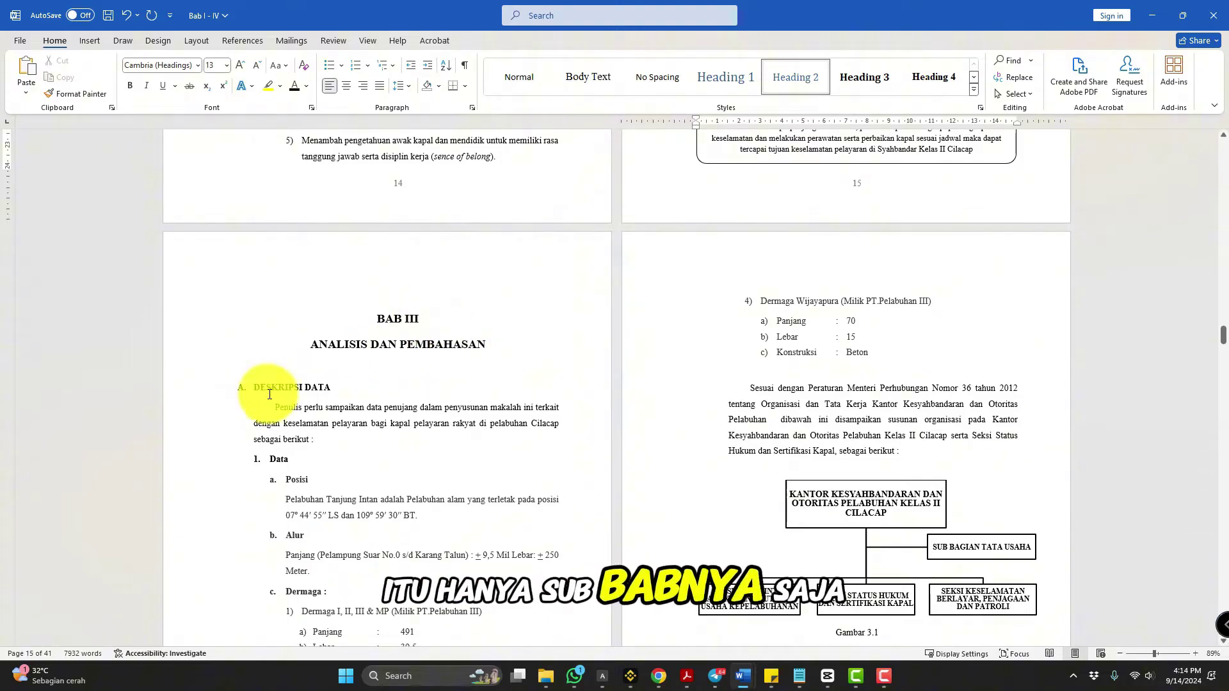
left_click(430, 321)
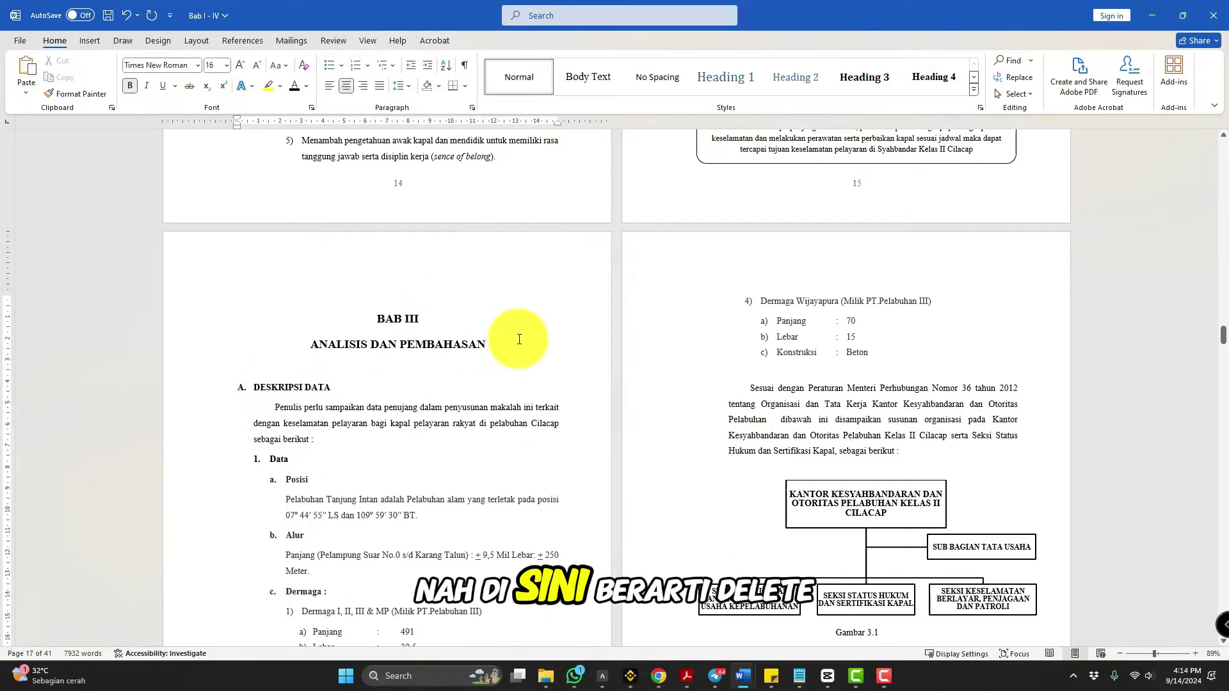
key("Delete")
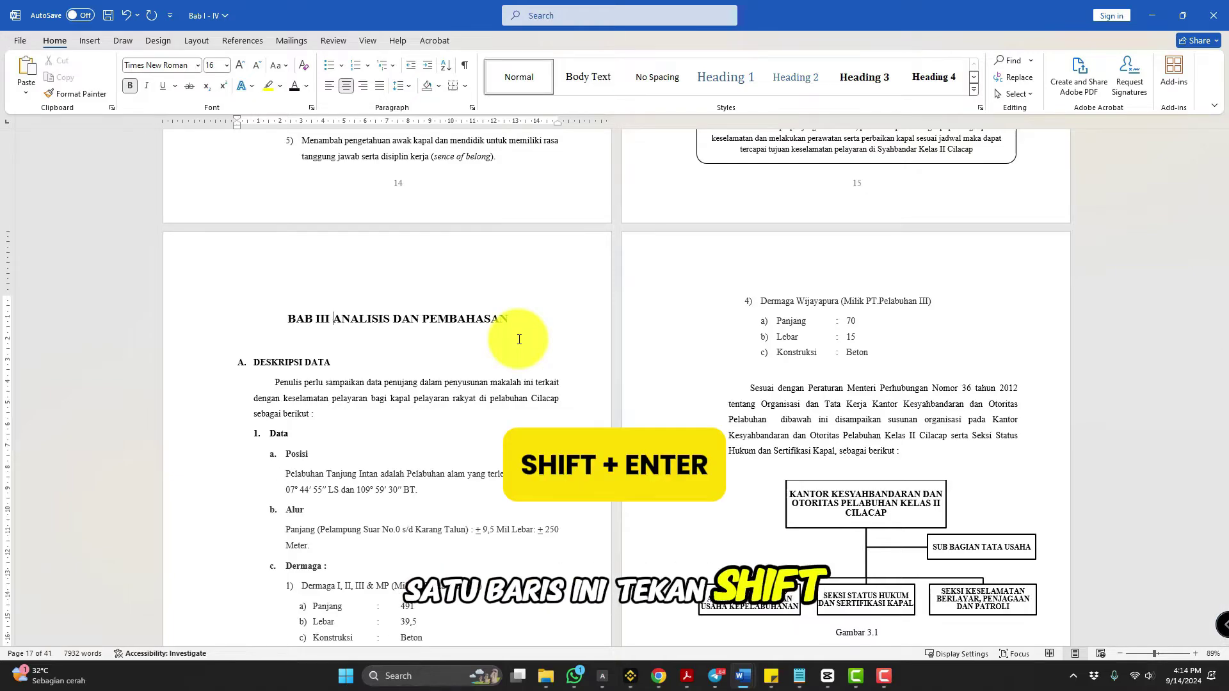
key("shift+Return")
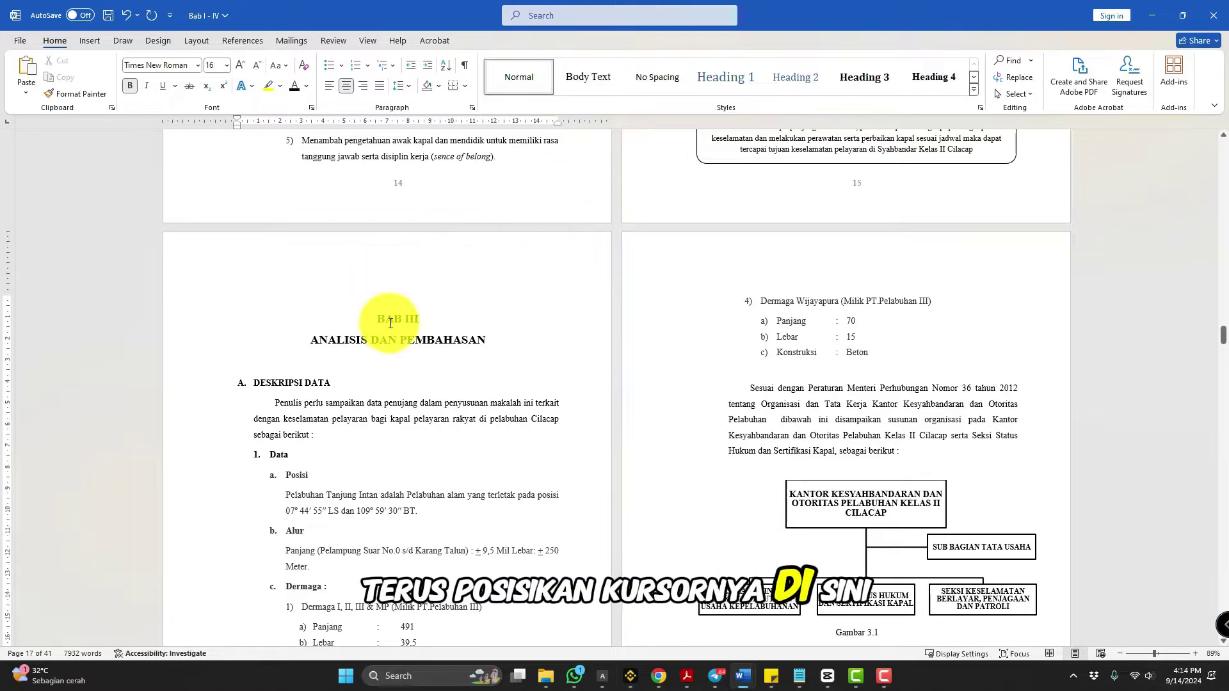
left_click(420, 320)
left_click(724, 76)
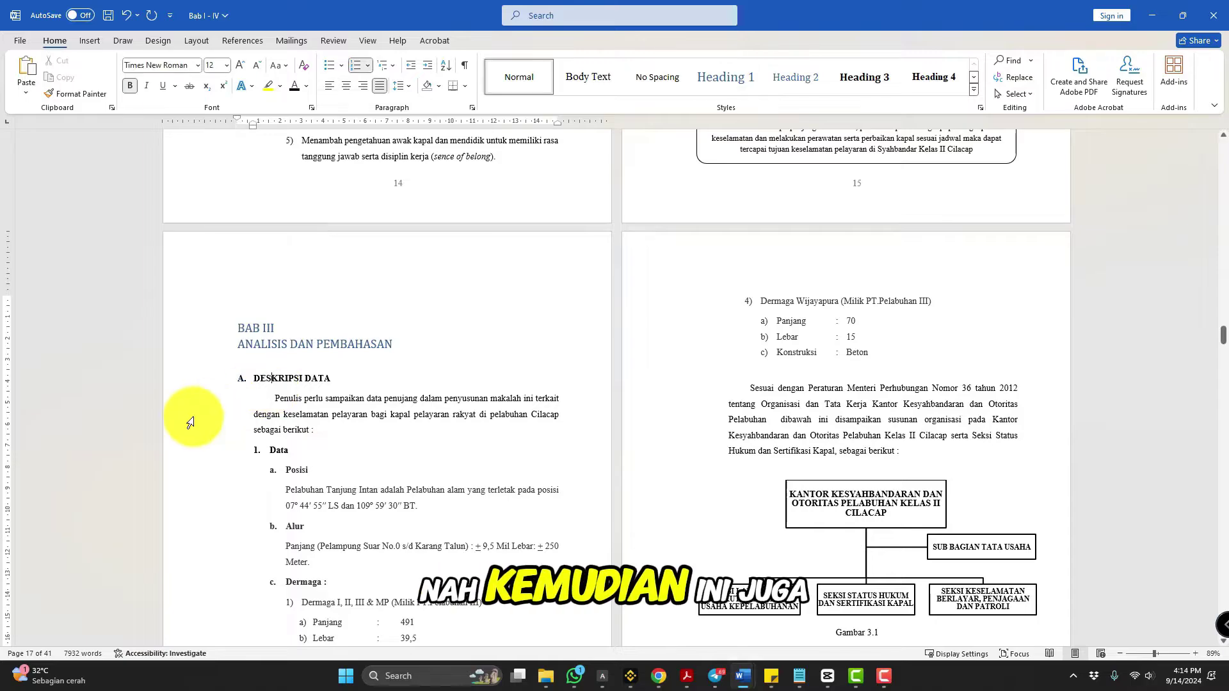
Select the subheadings DESKRIPSI DATA, ANALISIS DATA and PEMECAHAN MASALAH together and apply the Heading 2 style.
left_click_drag(254, 379, 332, 378)
scroll(346, 433, "down", 10)
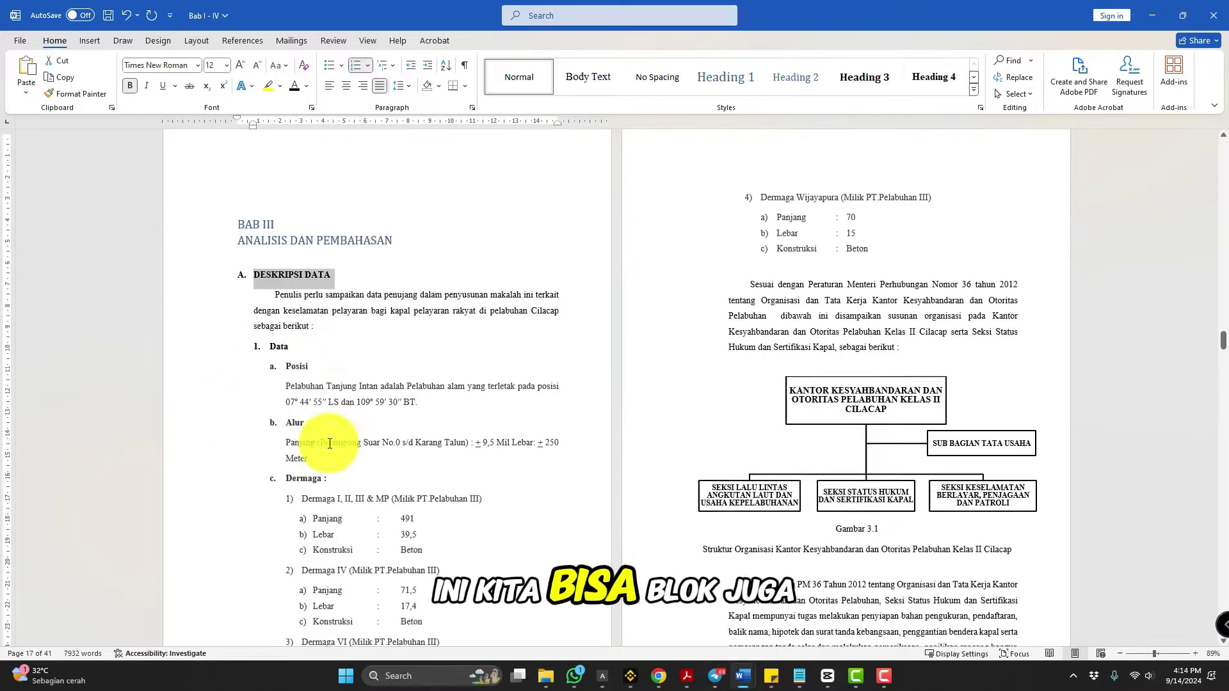
scroll(320, 452, "down", 20)
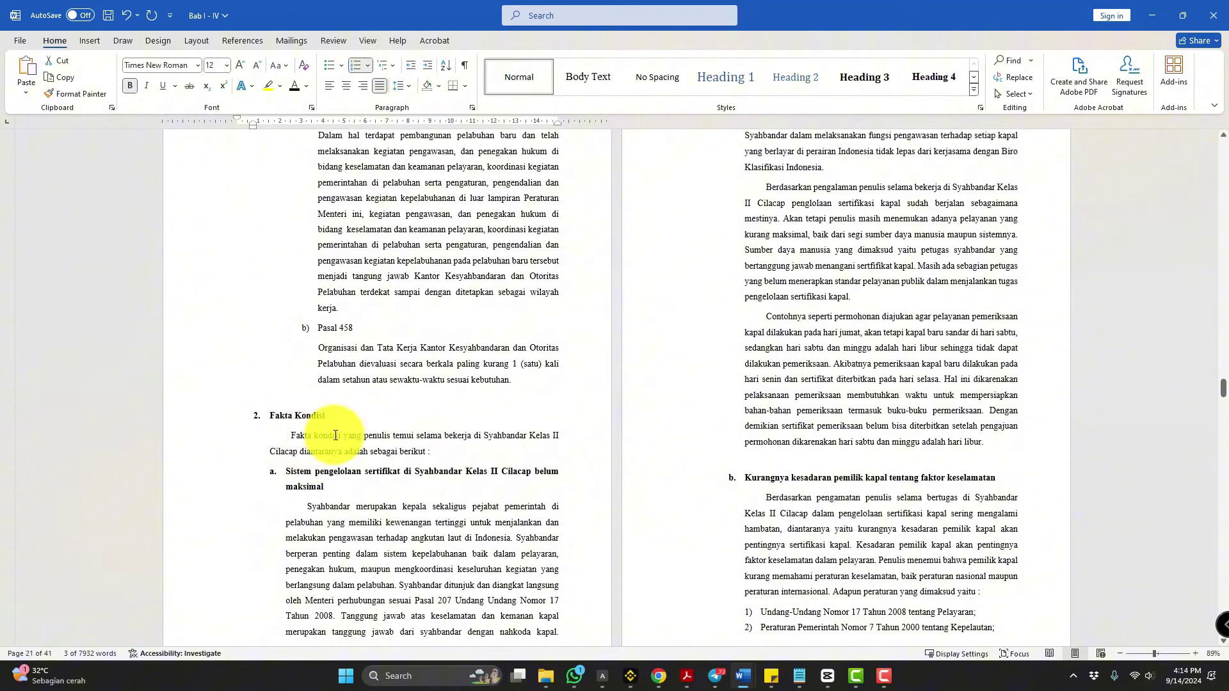
scroll(322, 442, "down", 8)
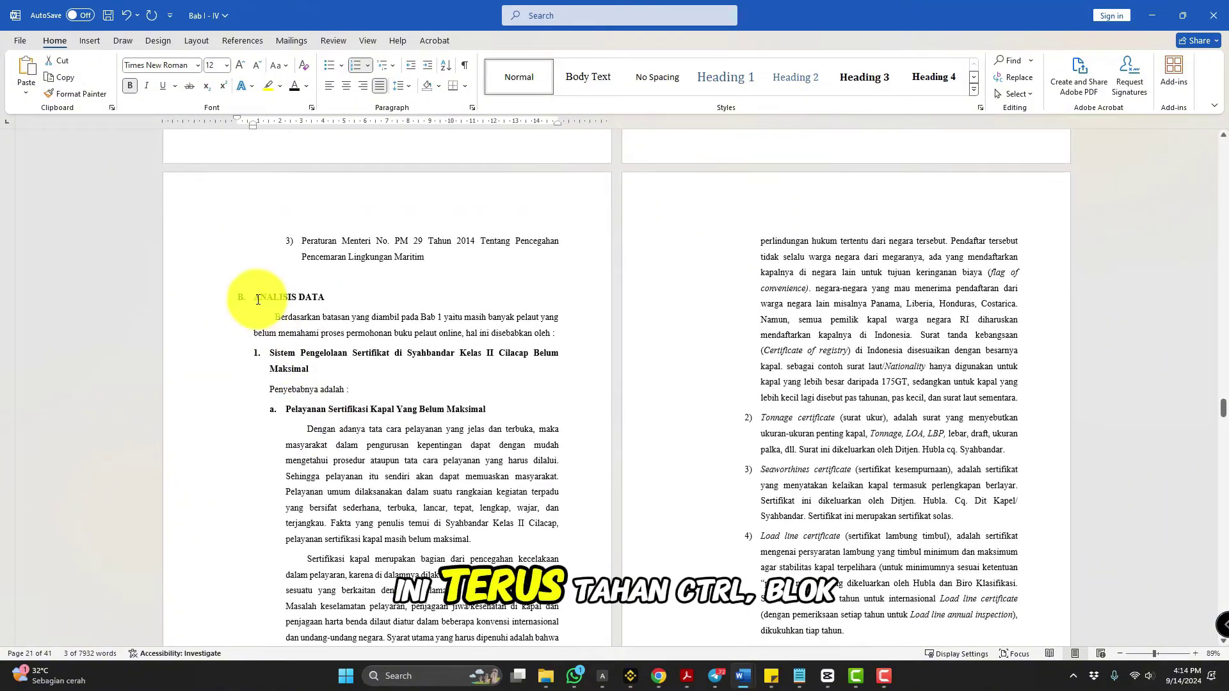
left_click_drag(254, 297, 363, 298)
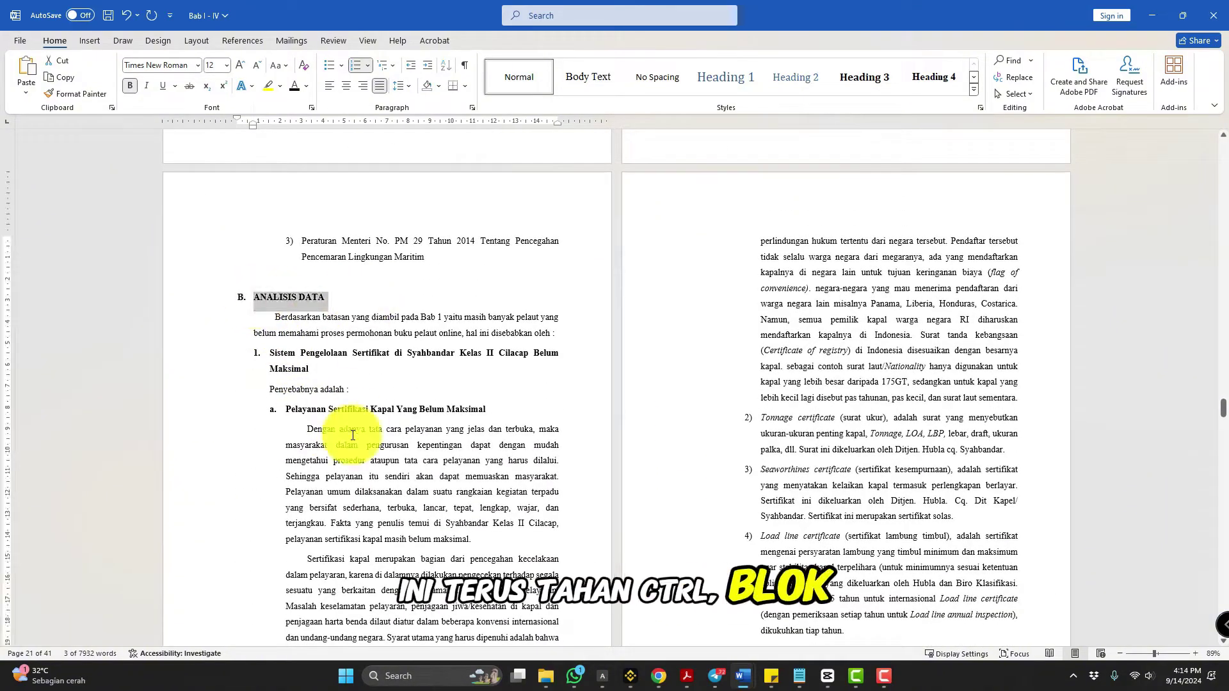
scroll(337, 507, "down", 6)
scroll(344, 445, "down", 20)
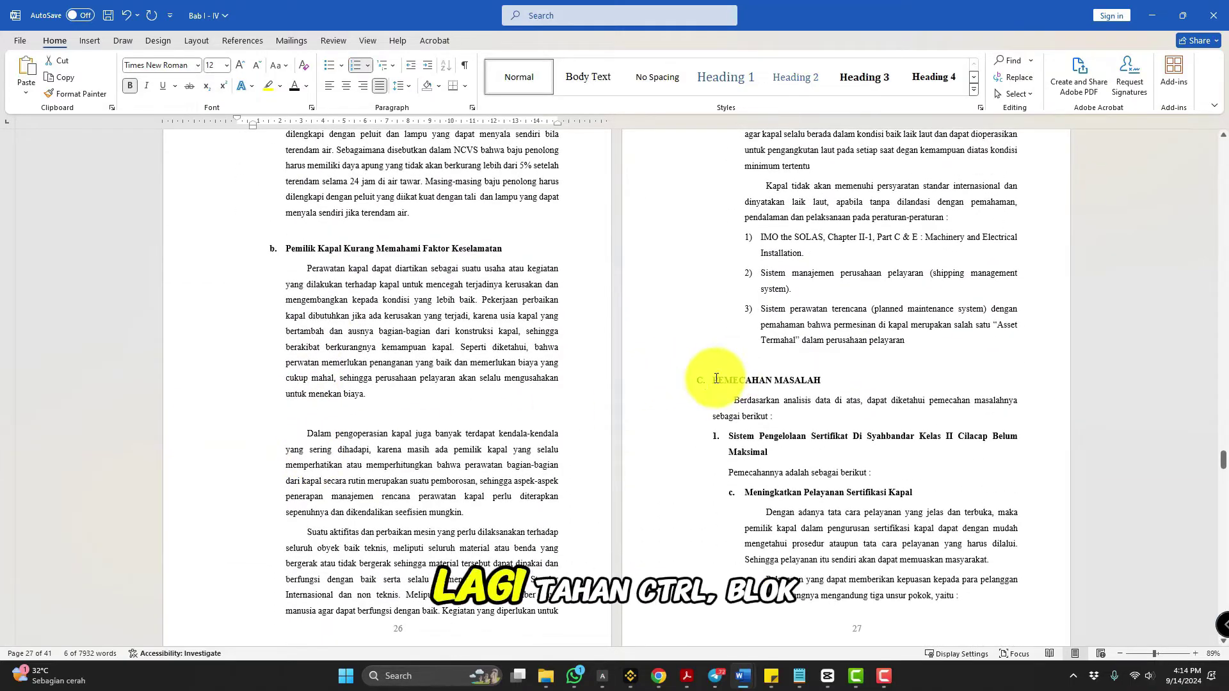
left_click_drag(715, 380, 824, 380)
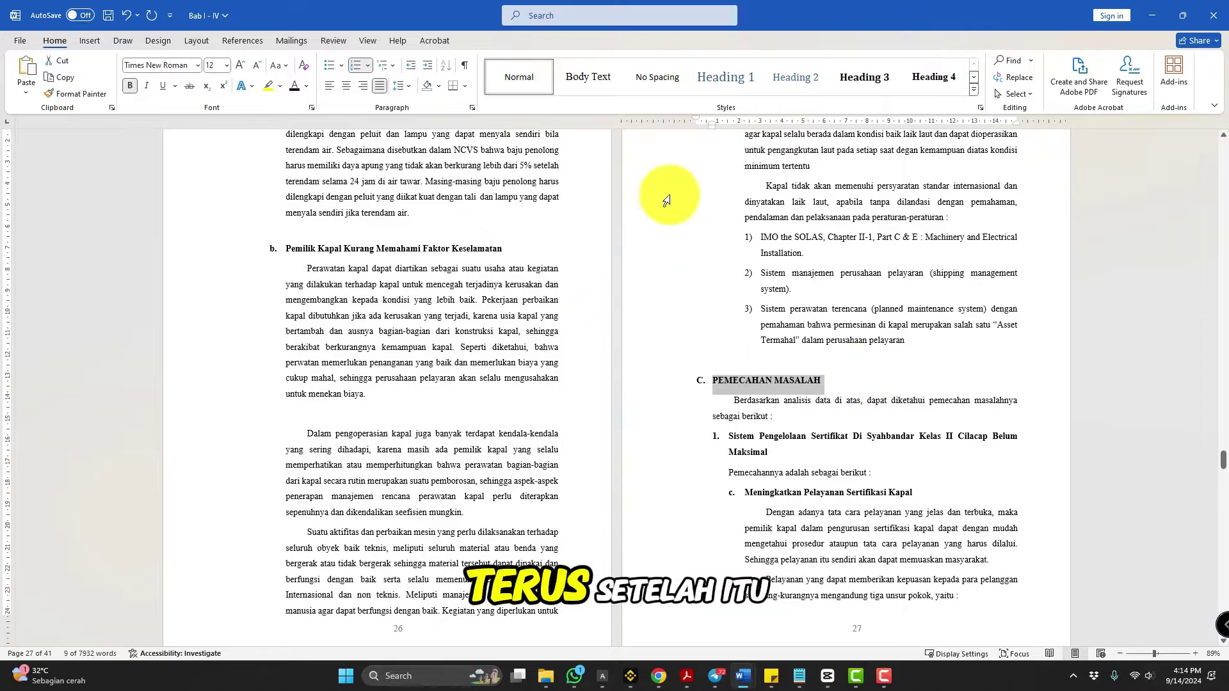
left_click(796, 76)
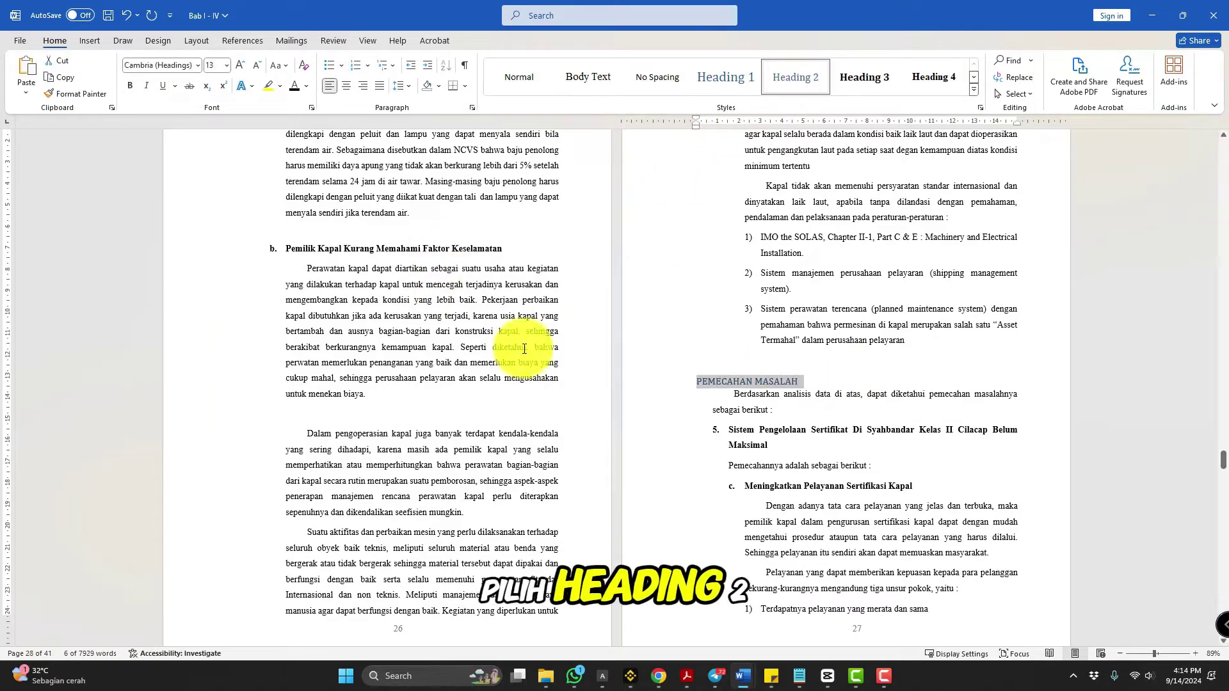
Below PEMECAHAN MASALAH, restart the numbering of Sistem Pengelolaan Sertifikat at 1 and of Meningkatkan Pelayanan Sertifikasi Kapal at a.
scroll(523, 352, "down", 3)
scroll(524, 352, "down", 1)
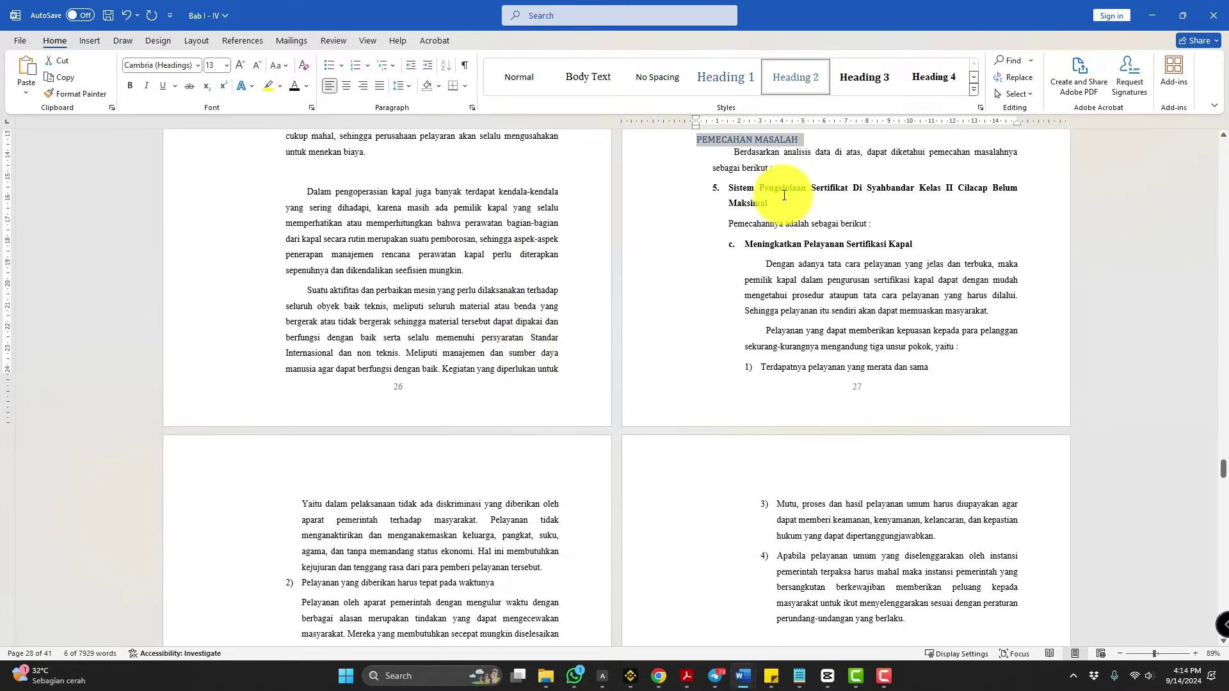
scroll(698, 211, "up", 3)
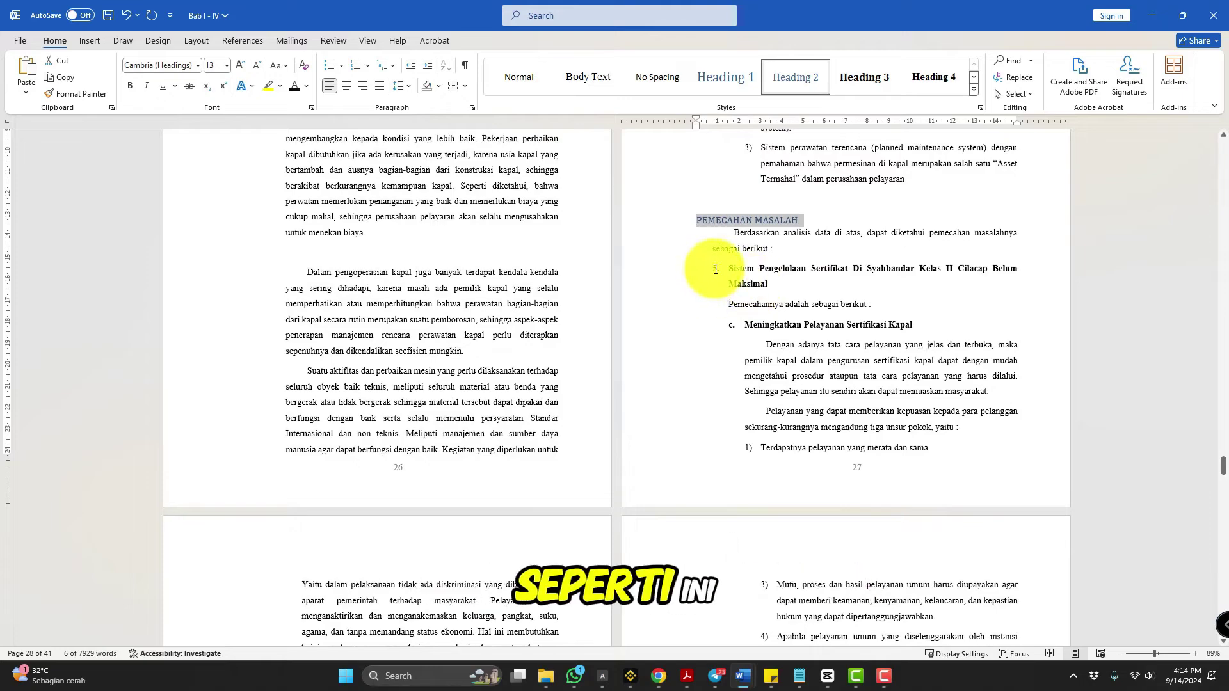
left_click(715, 269)
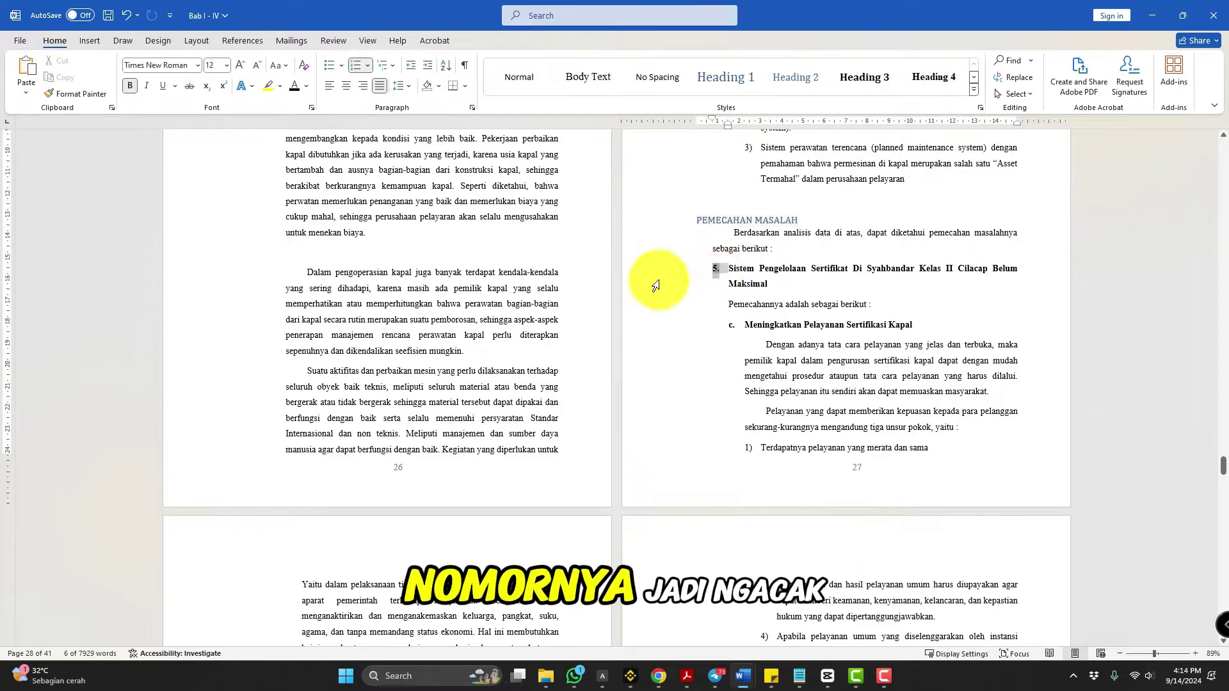
right_click(716, 269)
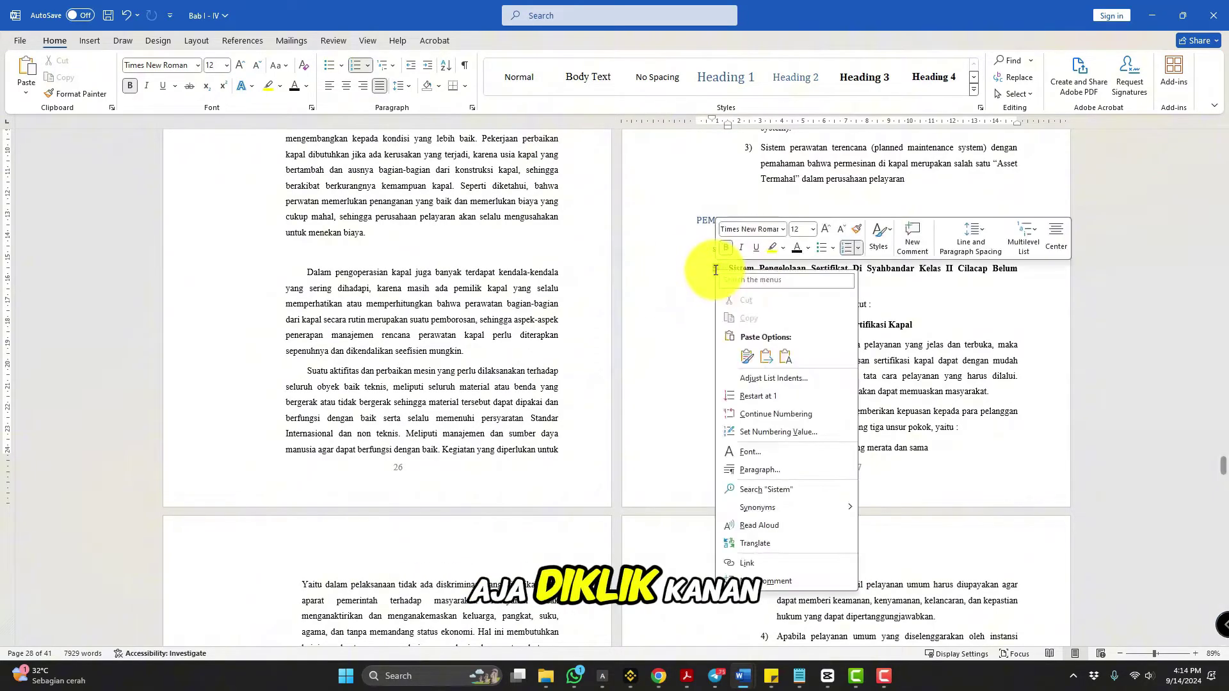
left_click(753, 395)
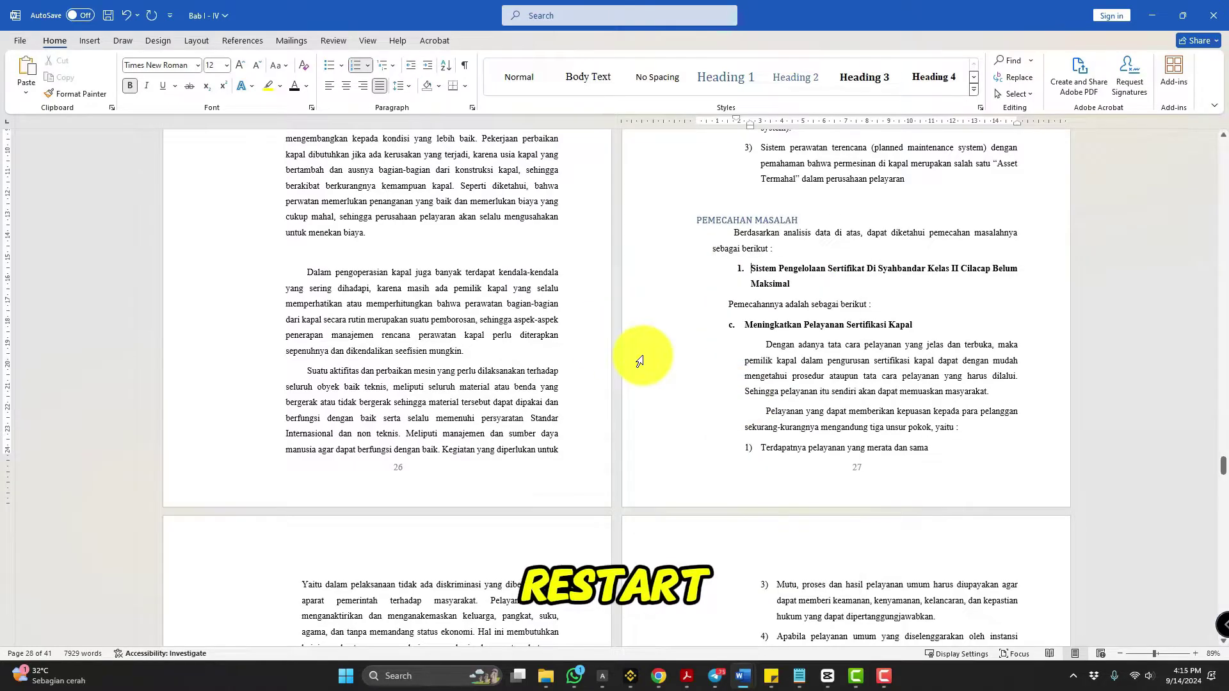
right_click(731, 324)
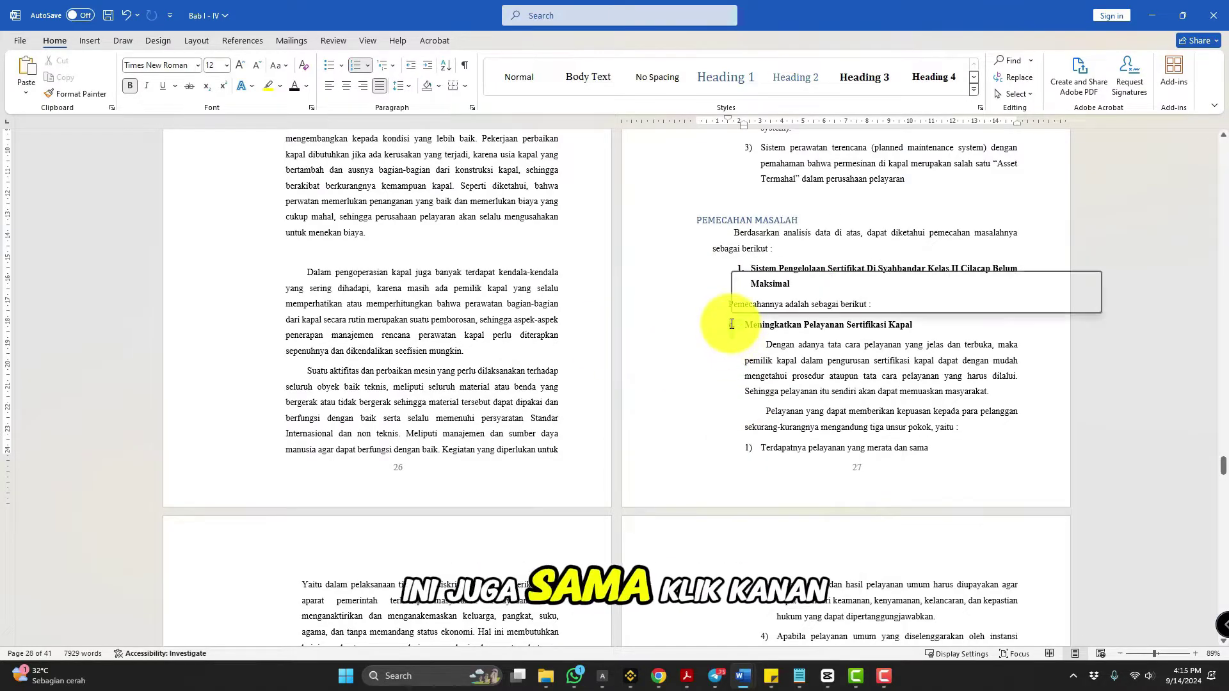
left_click(796, 451)
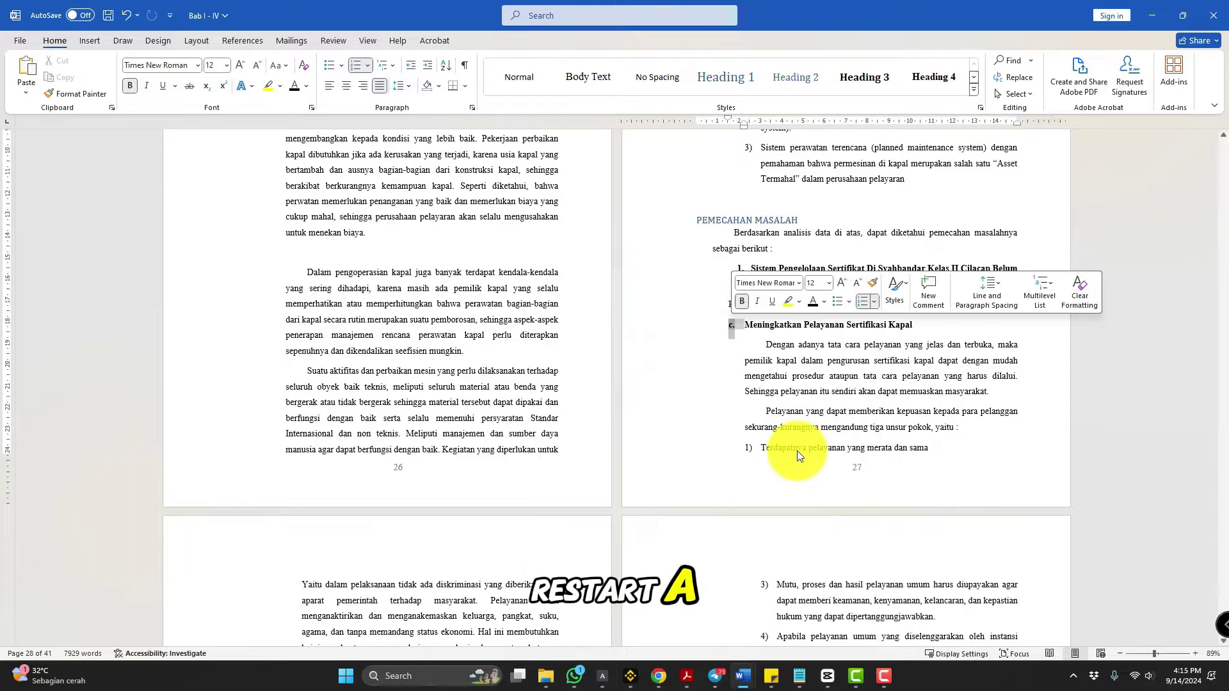
Reduce the indents of the renumbered items 1 and a below PEMECAHAN MASALAH to match their list levels.
left_click_drag(761, 324, 870, 320)
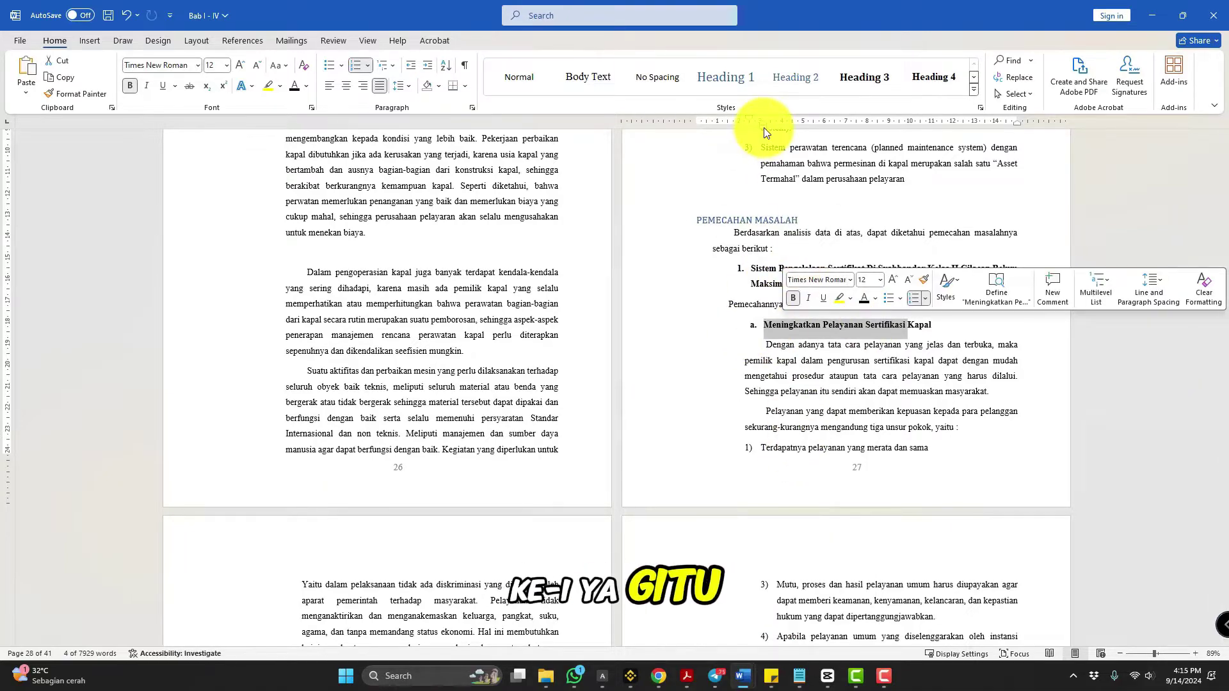
key("ctrl+z")
left_click(755, 268)
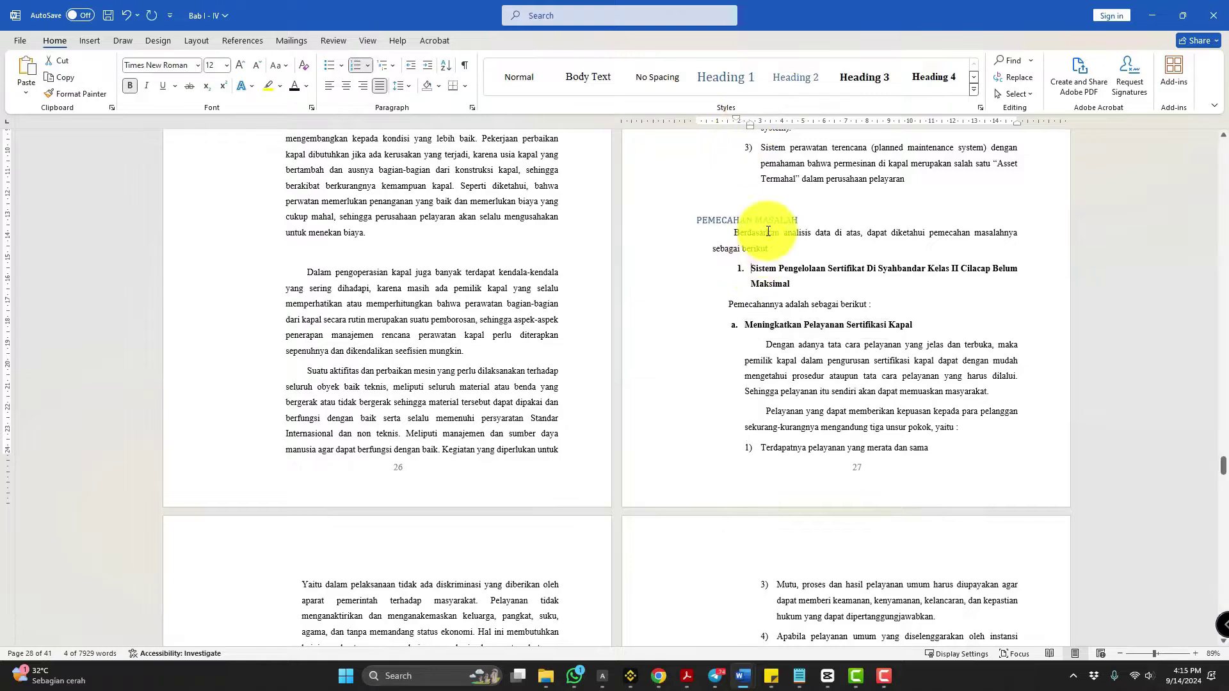
left_click_drag(743, 126, 727, 128)
Push the BAB IV KESIMPULAN DAN SARAN title to the start of a new page with two blank lines above it.
scroll(752, 332, "down", 3)
scroll(752, 332, "down", 15)
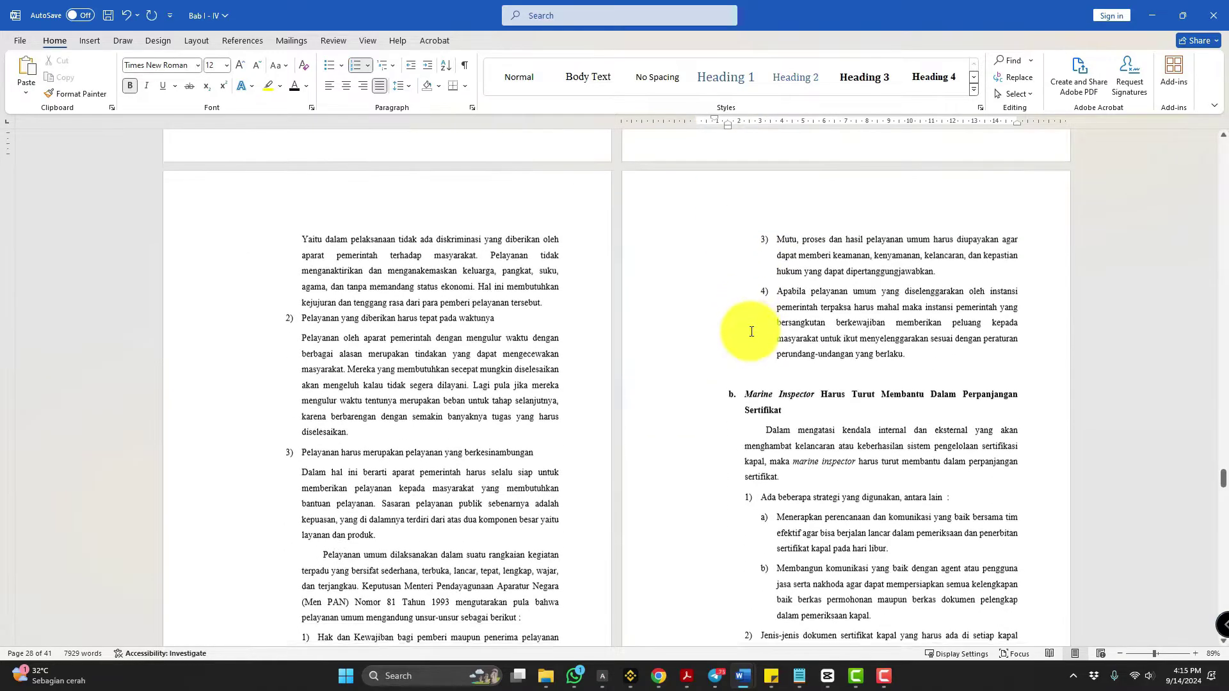
scroll(715, 340, "down", 15)
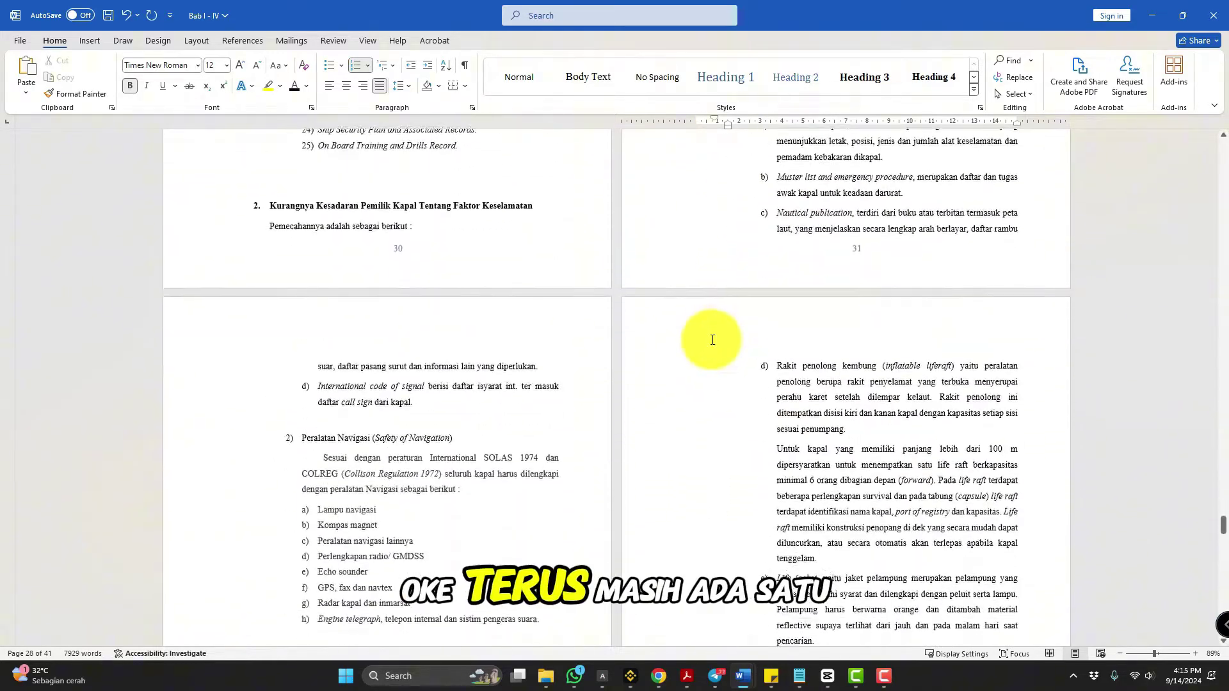
scroll(699, 350, "down", 15)
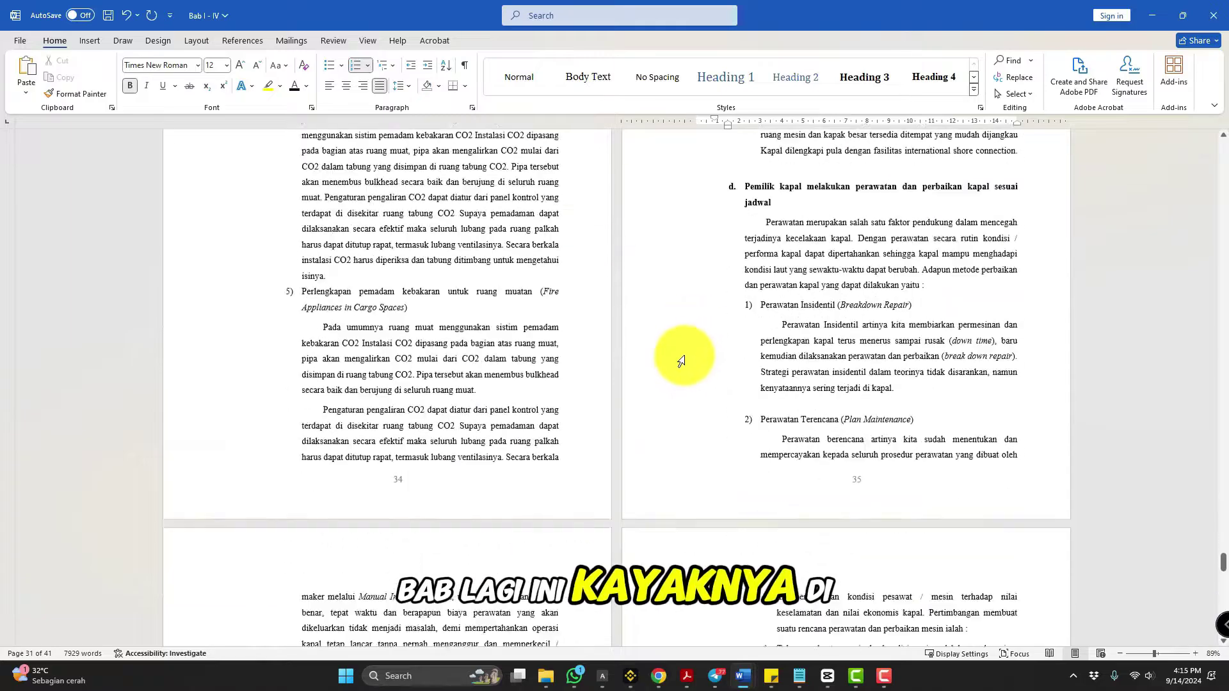
scroll(658, 368, "down", 10)
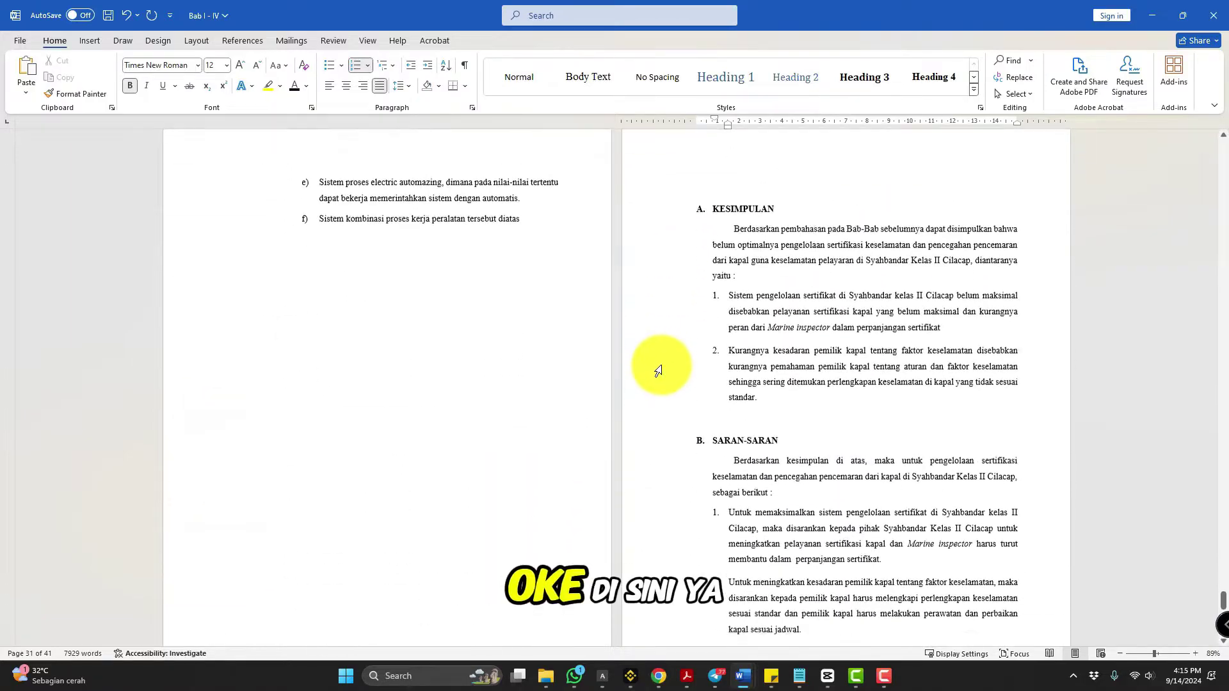
left_click(384, 366)
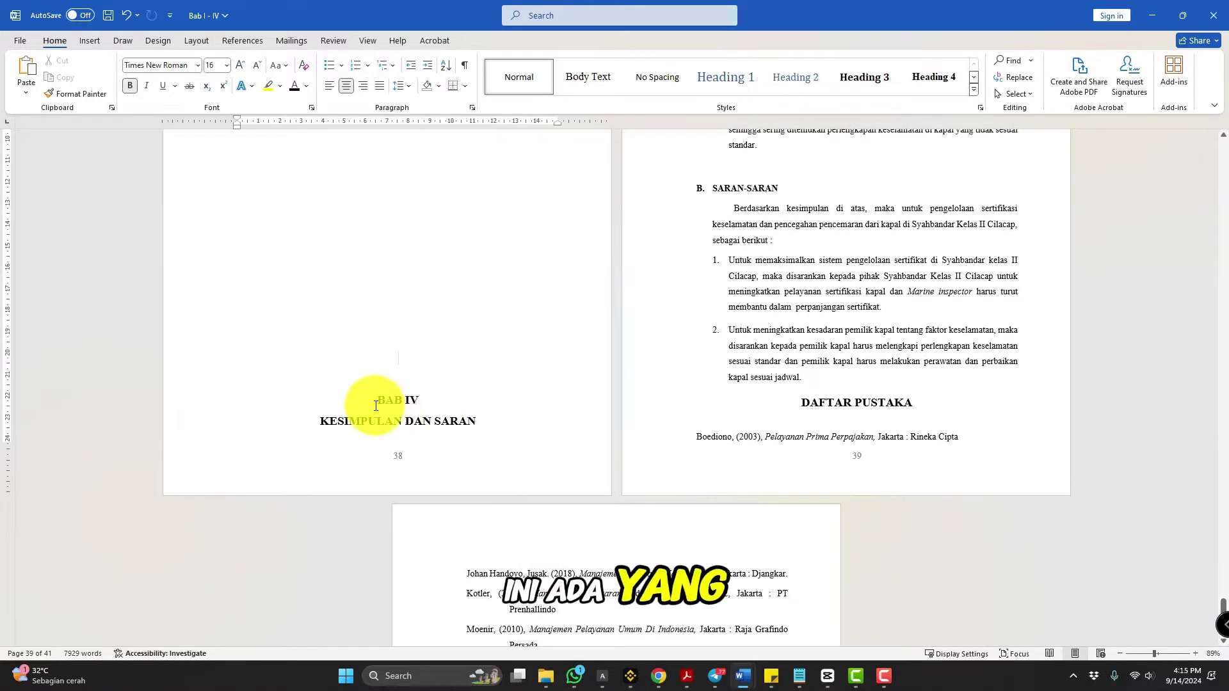
key("Return")
key("Return")
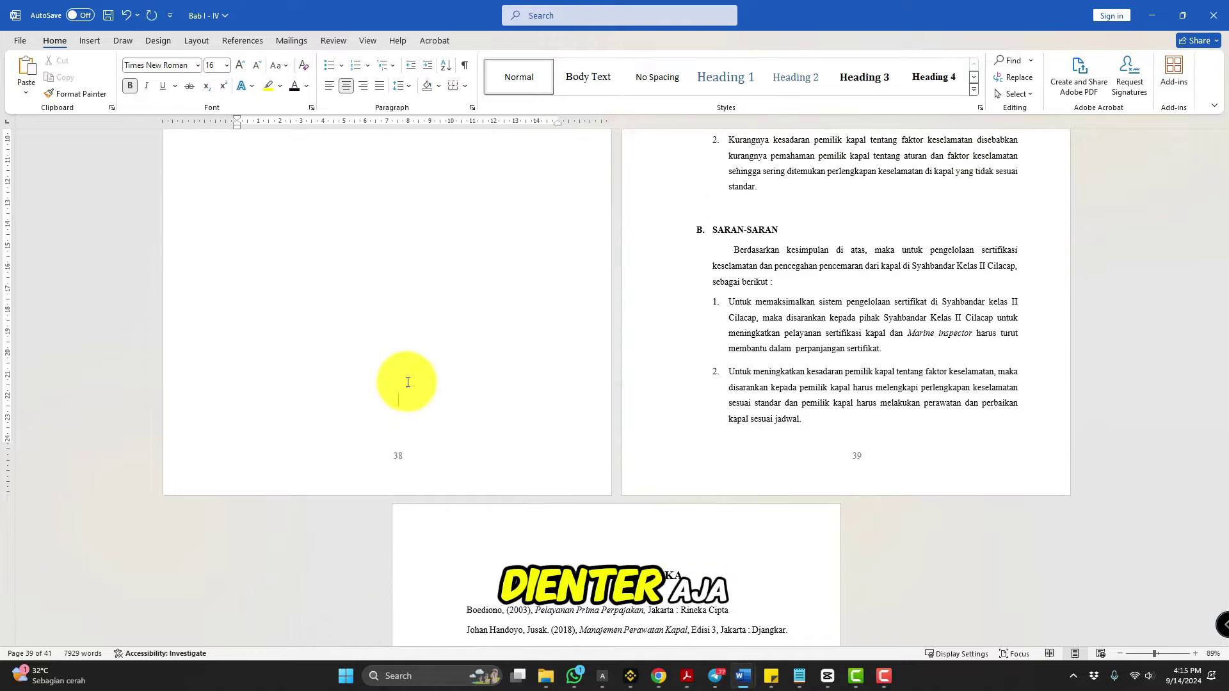
Join BAB IV and KESIMPULAN DAN SARAN into one paragraph split by a manual line break and apply the Heading 1 style.
scroll(410, 382, "up", 5)
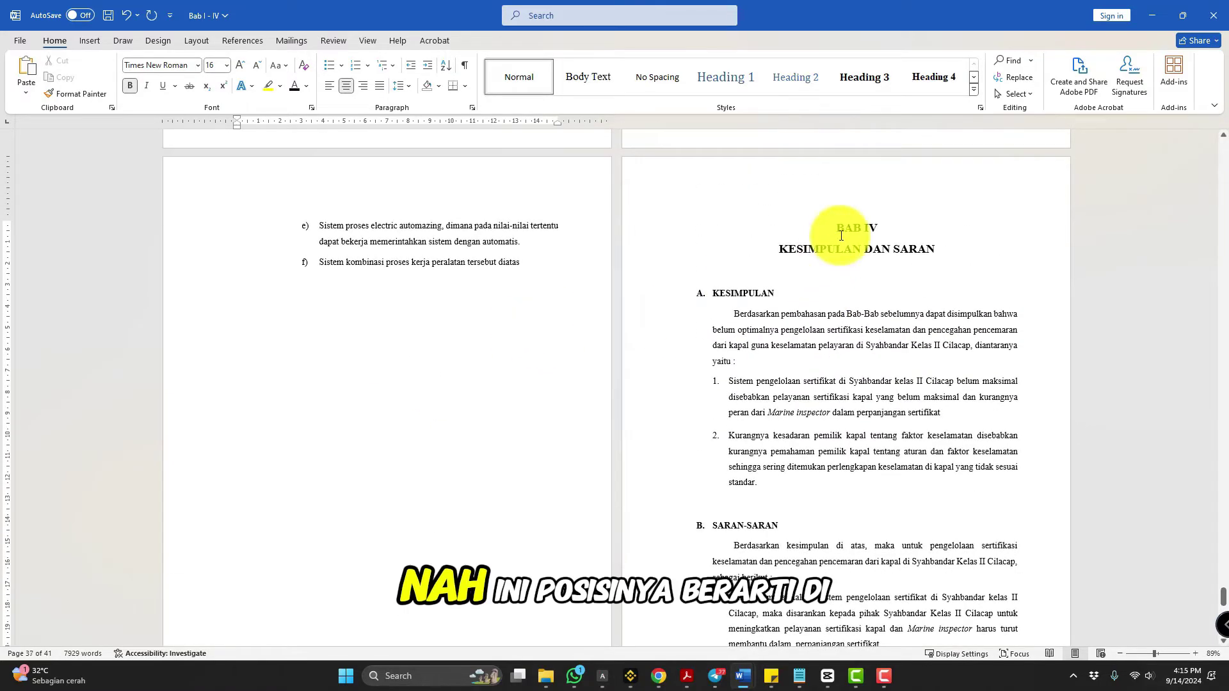
left_click(910, 238)
key("Delete")
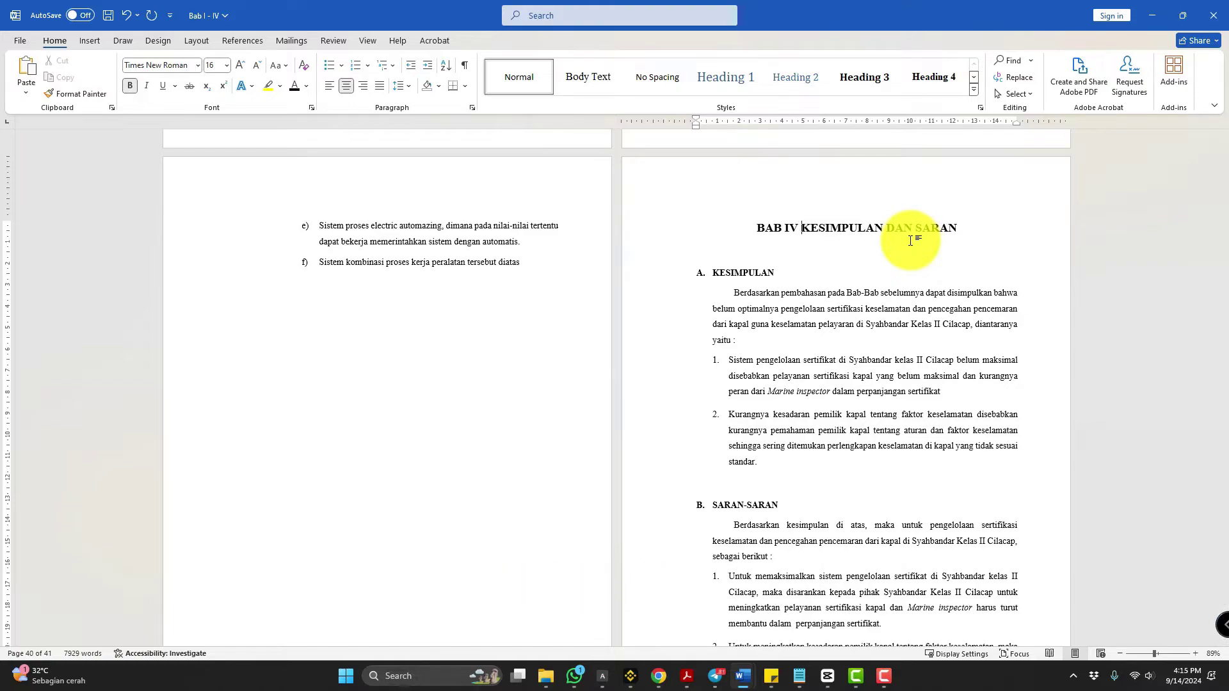
key("shift+Return")
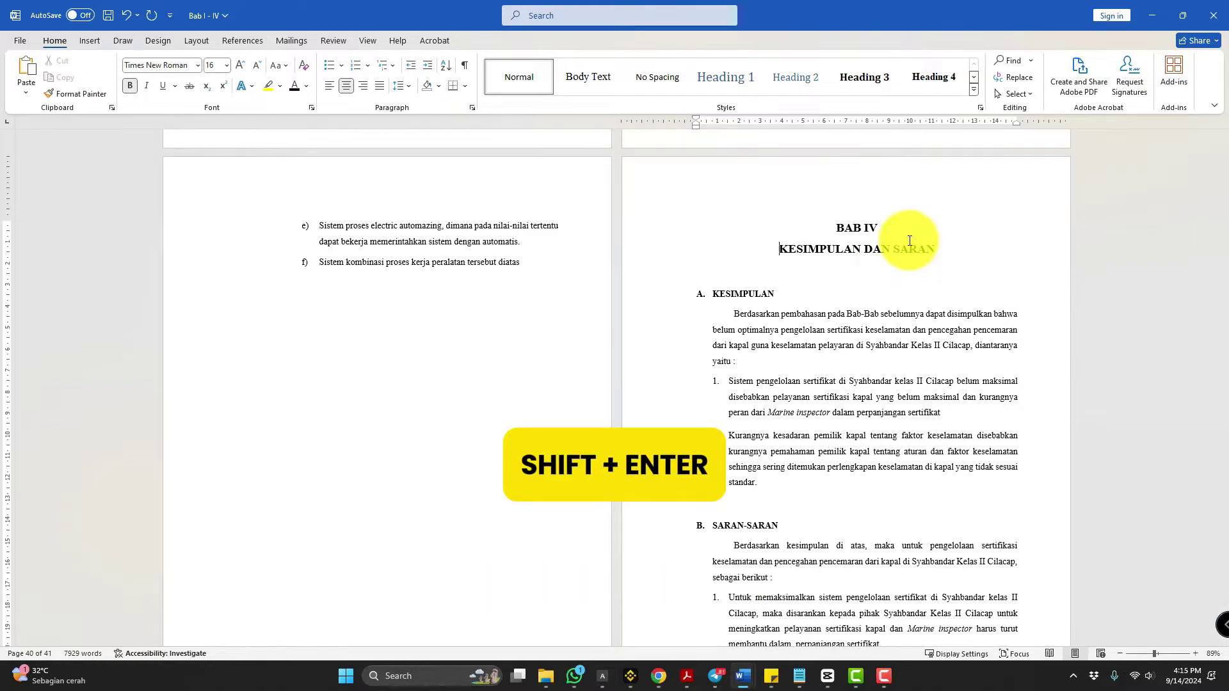
left_click(730, 82)
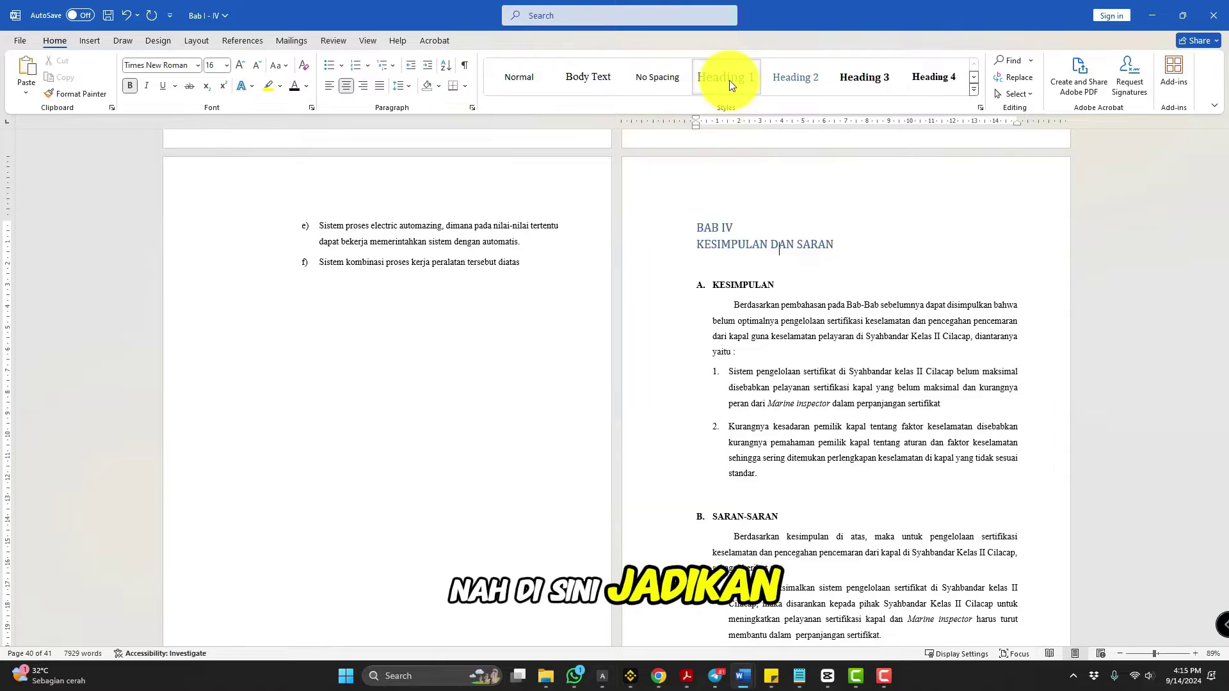
Select the subheadings KESIMPULAN and SARAN-SARAN together and apply the Heading 2 style.
left_click_drag(711, 285, 776, 286)
left_click_drag(744, 517, 780, 517)
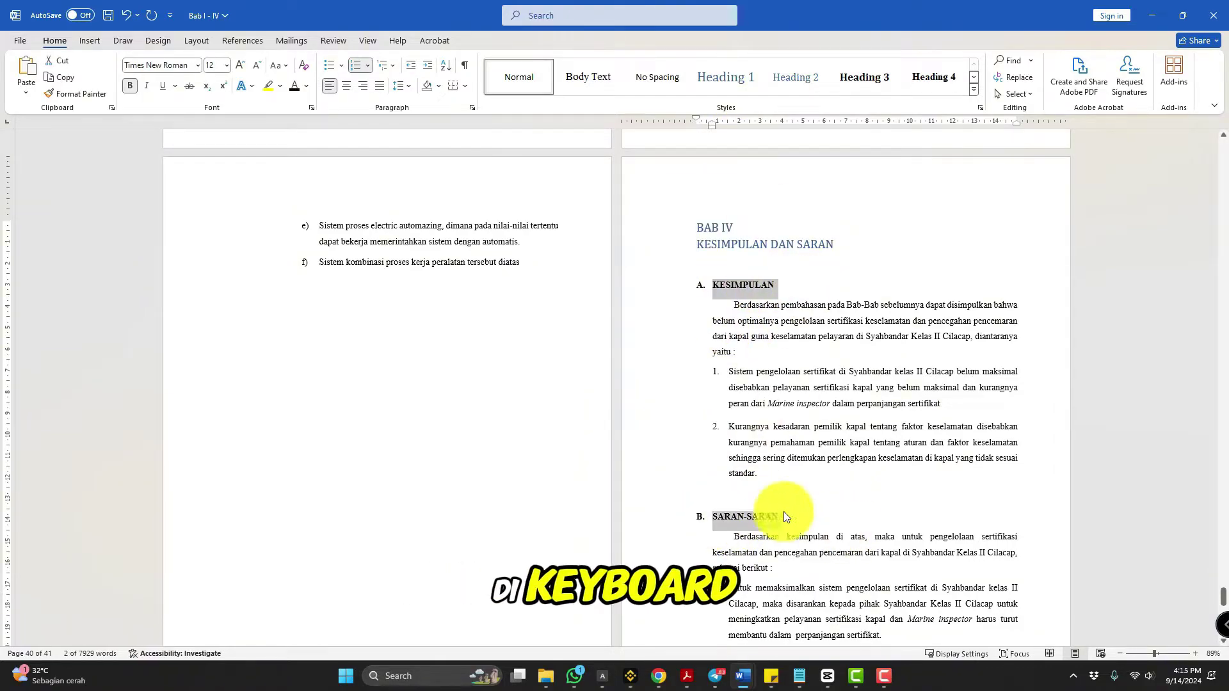
left_click(805, 74)
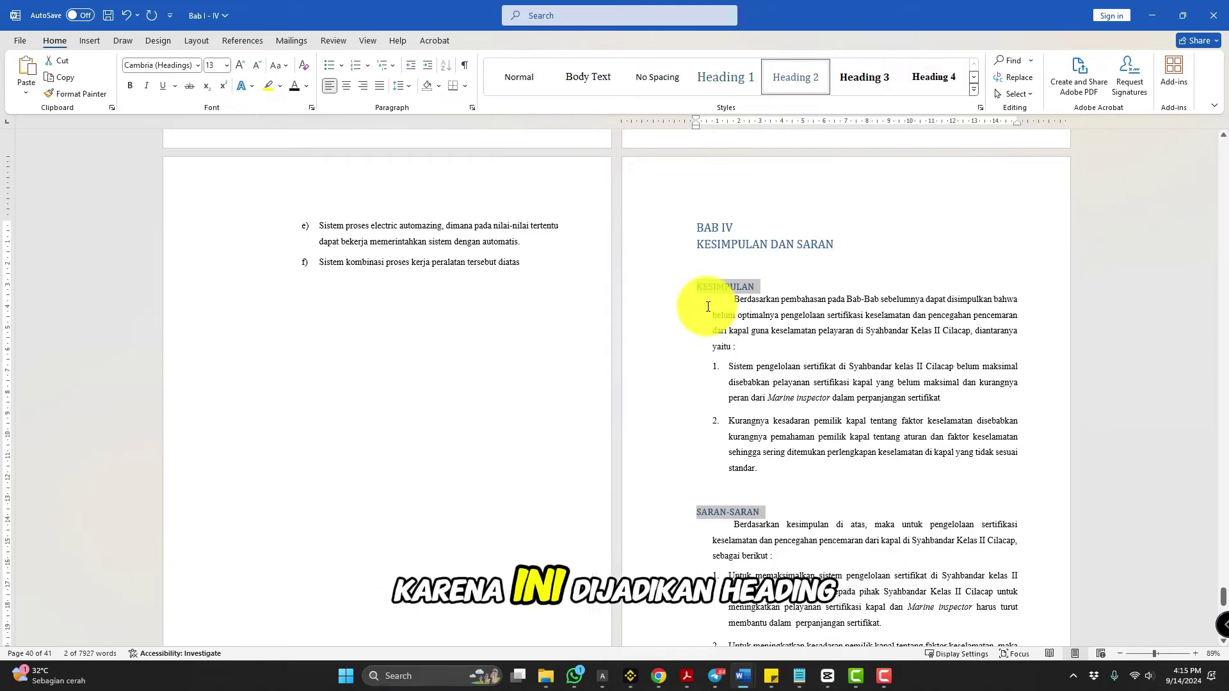
scroll(752, 285, "down", 1)
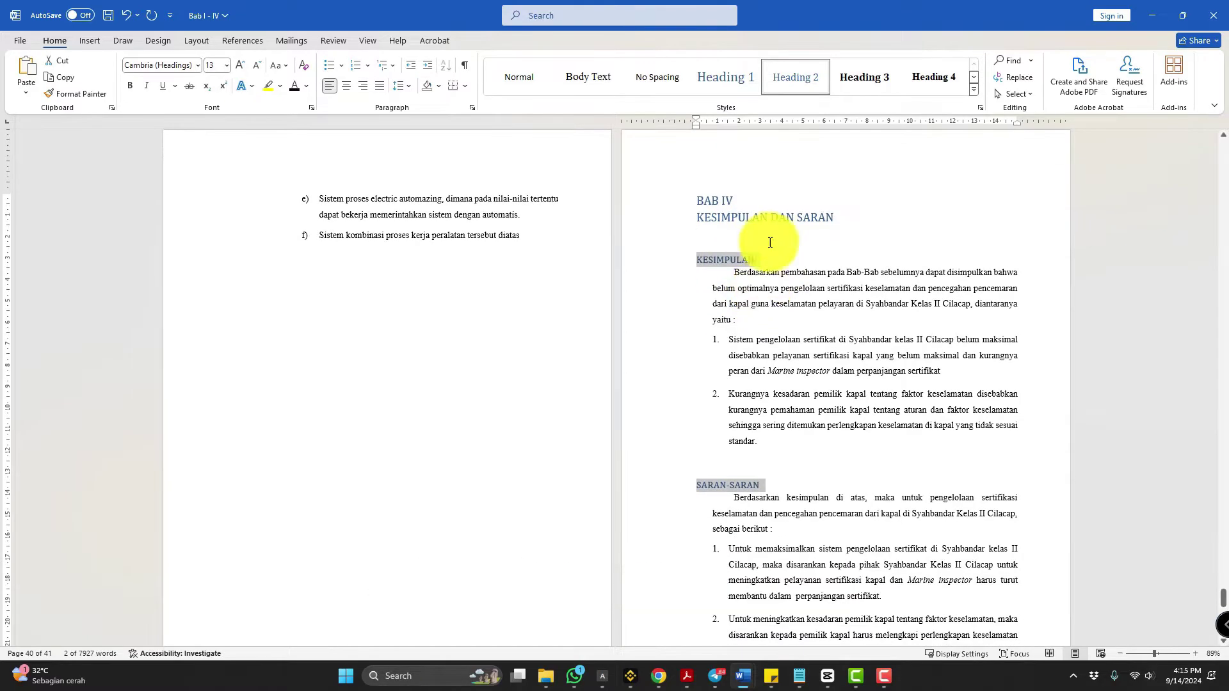
left_click(742, 300)
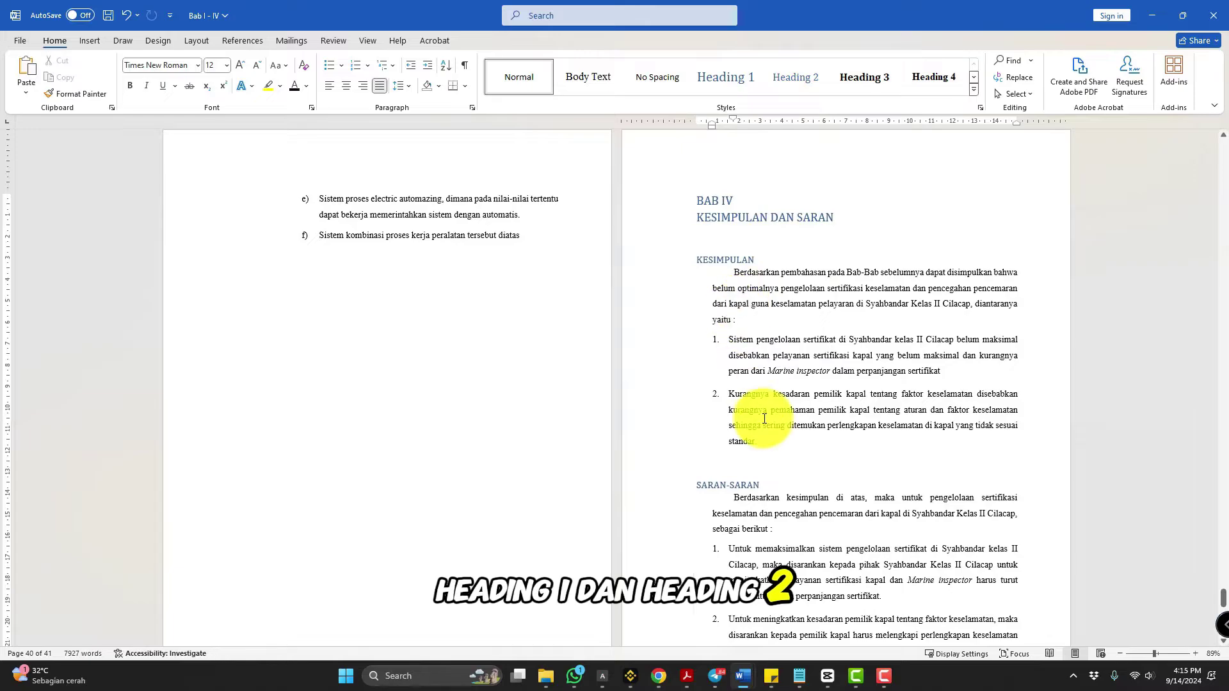
Insert a page break before DAFTAR PUSTAKA so that it starts on its own page.
left_click_drag(699, 197, 864, 220)
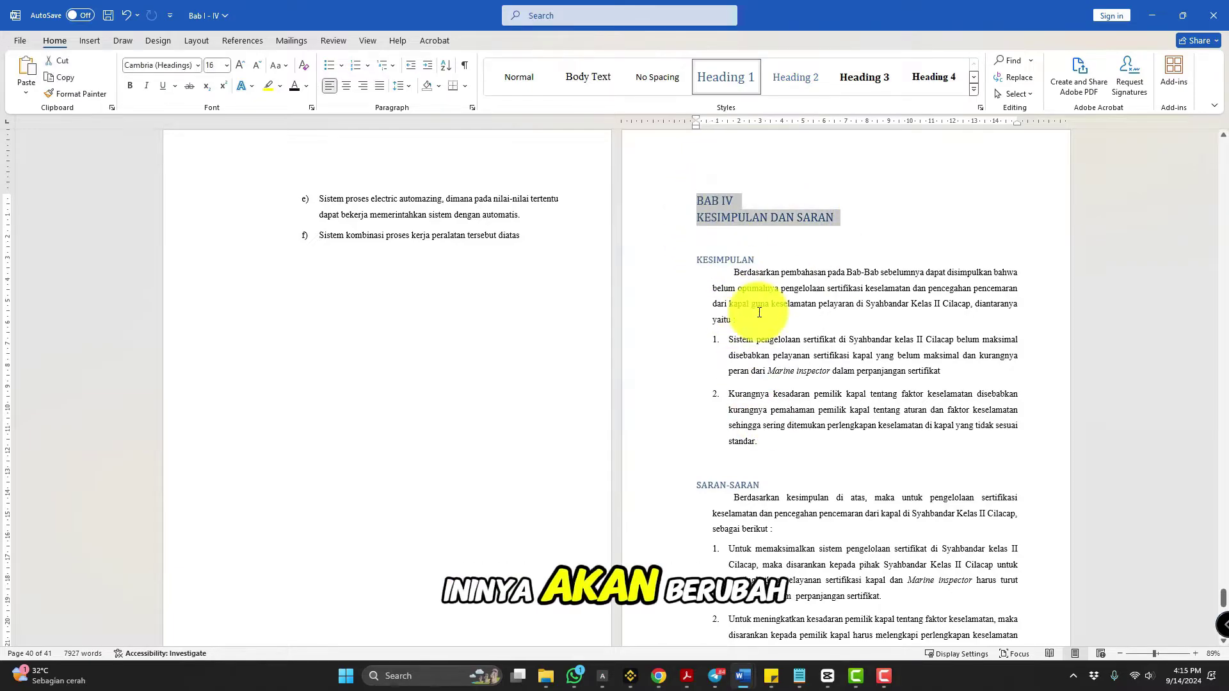
scroll(756, 311, "down", 4)
scroll(759, 312, "up", 4)
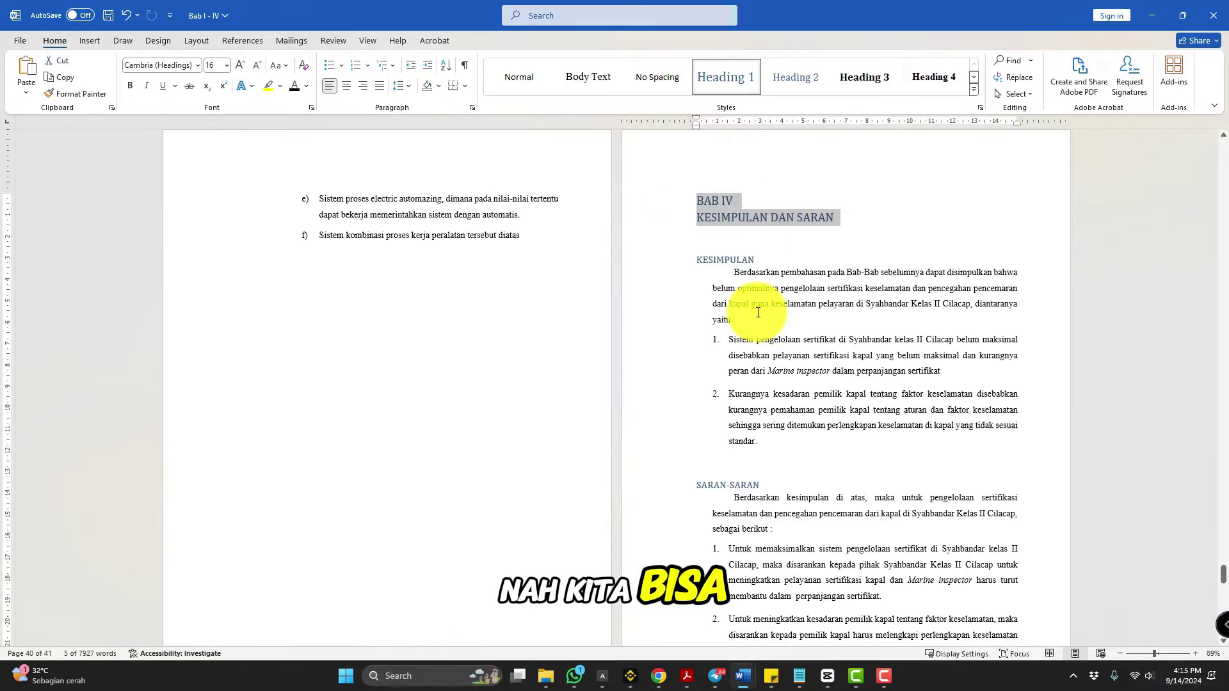
scroll(758, 312, "down", 3)
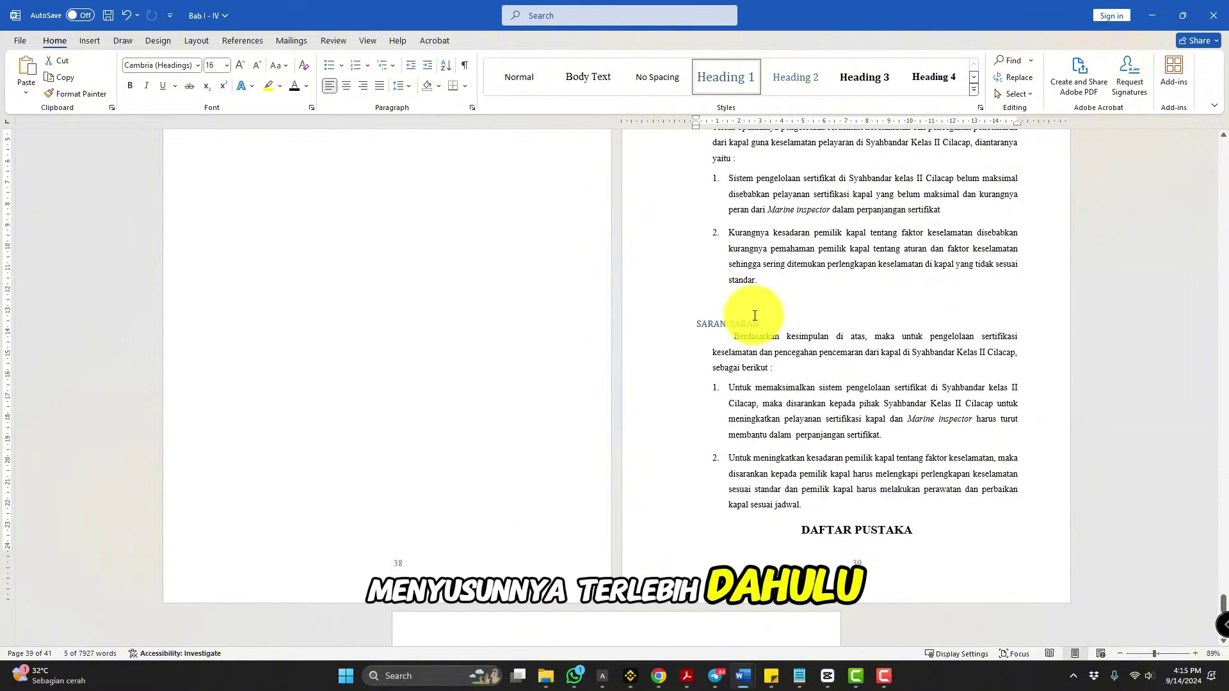
left_click(766, 515)
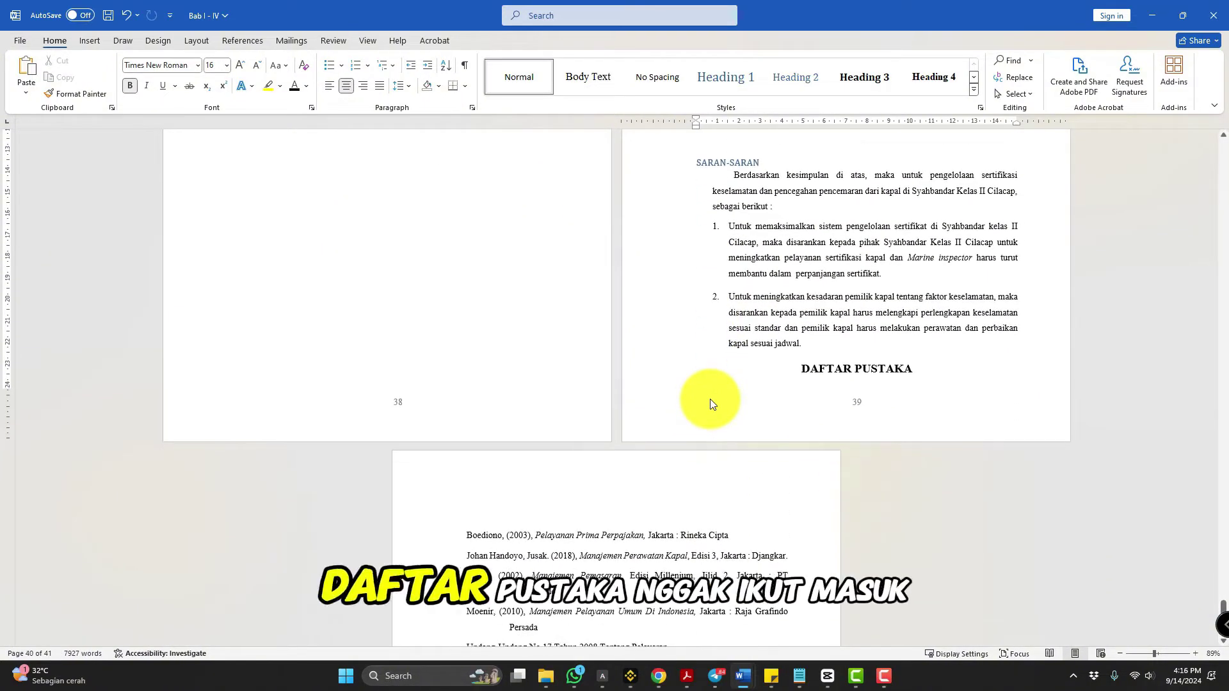
key("ctrl+Return")
Set the font of the KESIMPULAN and SARAN-SARAN subheadings to black Times New Roman.
scroll(800, 400, "up", 5)
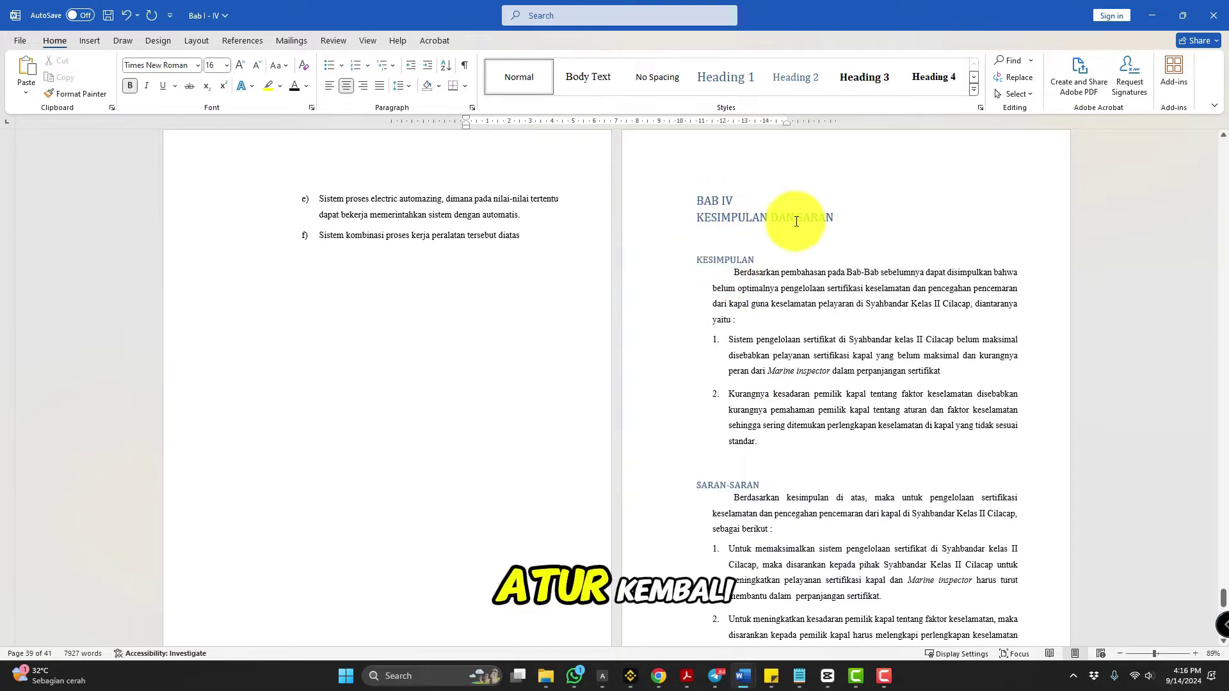
left_click_drag(698, 485, 777, 485)
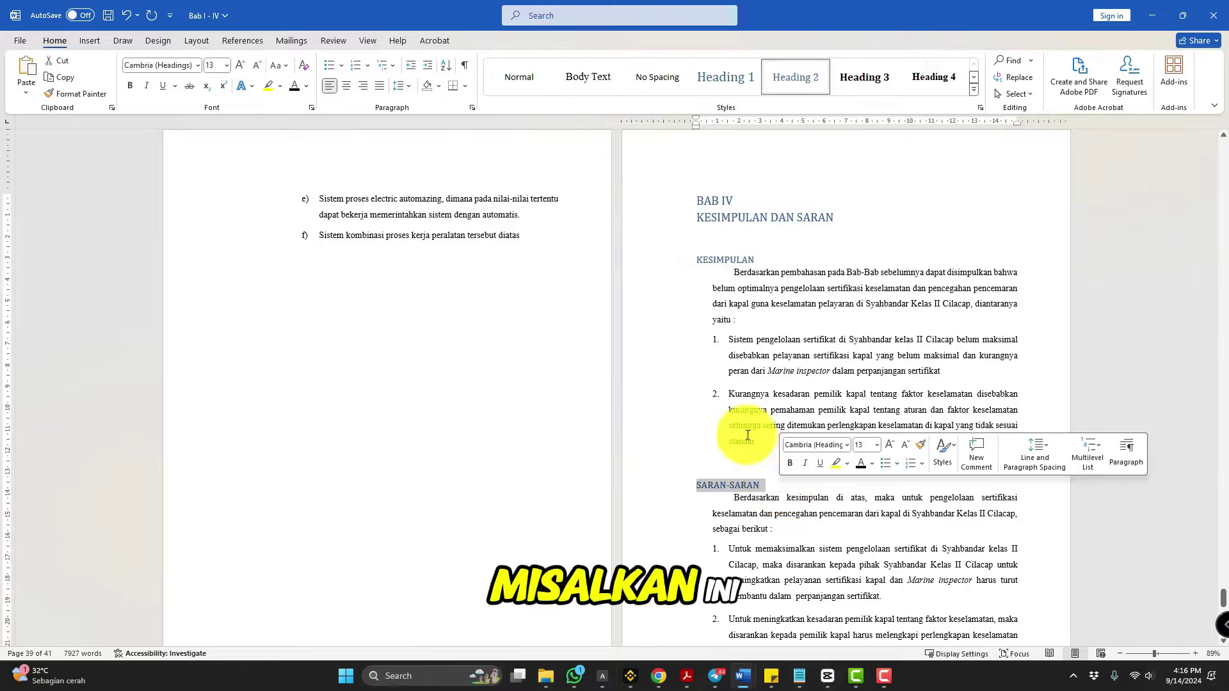
left_click_drag(698, 260, 781, 260)
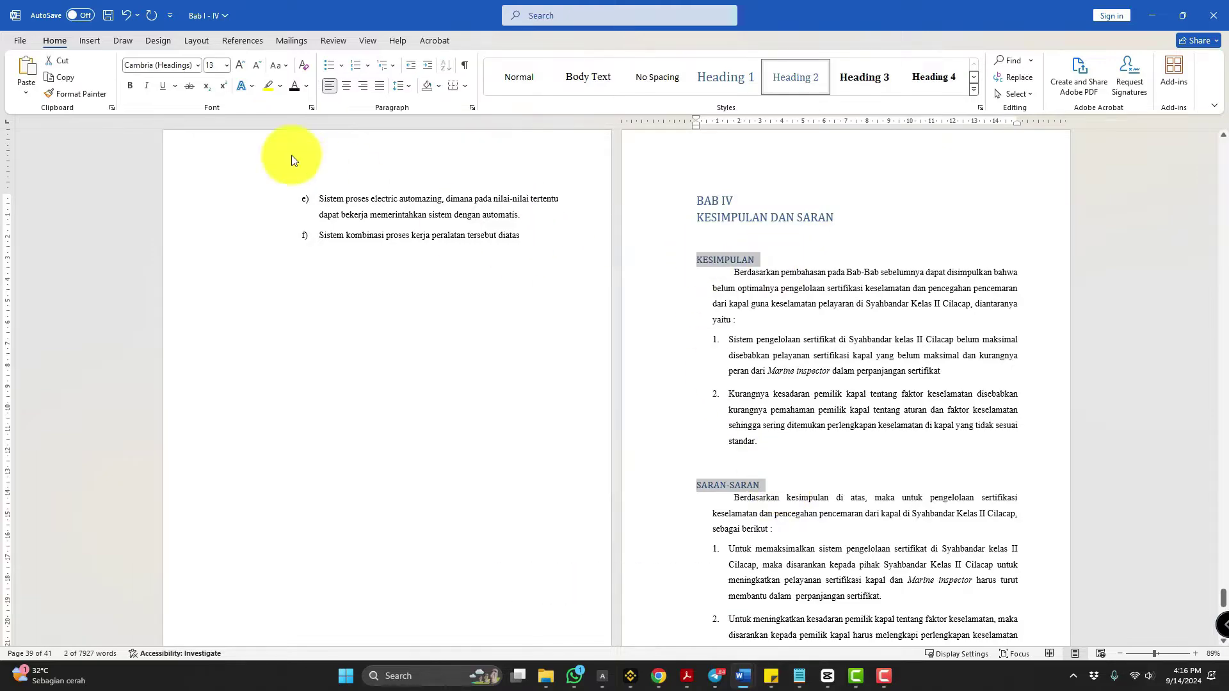
left_click(306, 86)
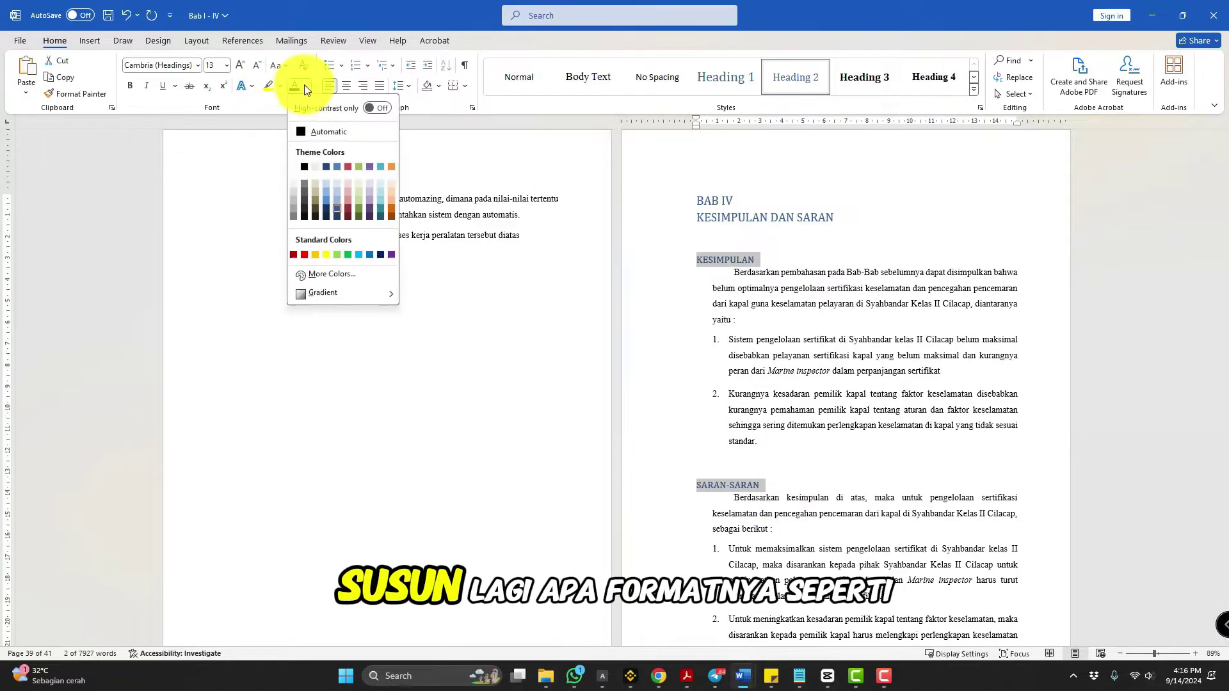
left_click(302, 217)
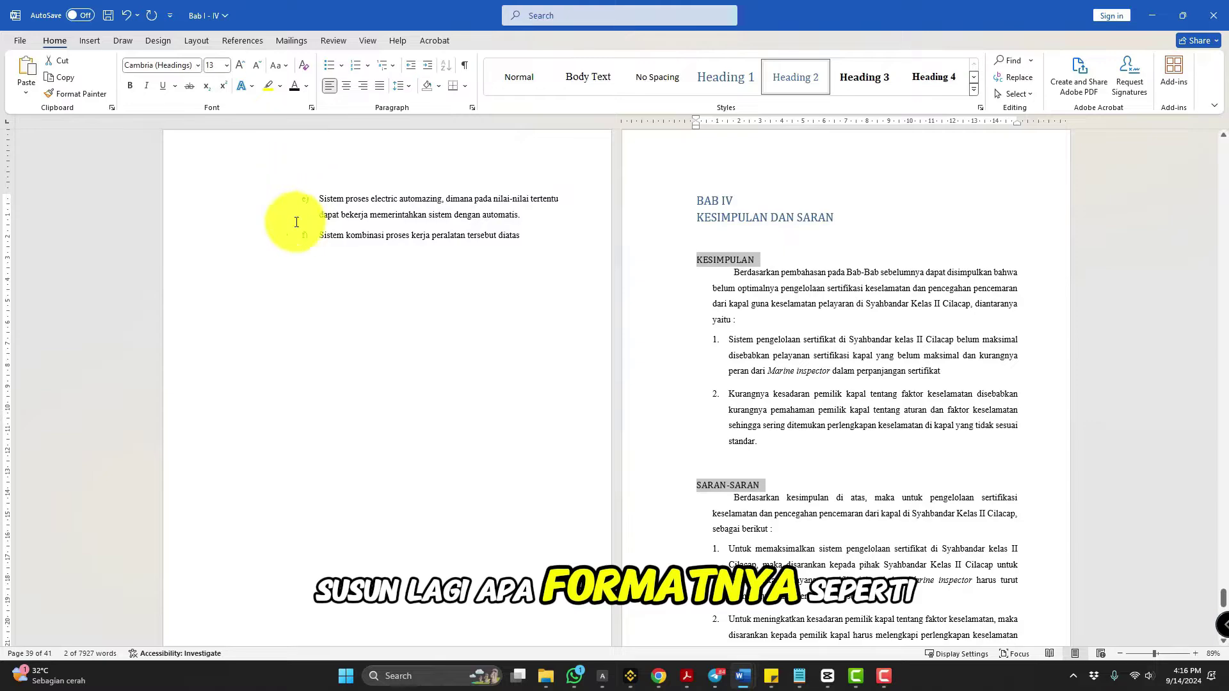
left_click(197, 67)
left_click(190, 160)
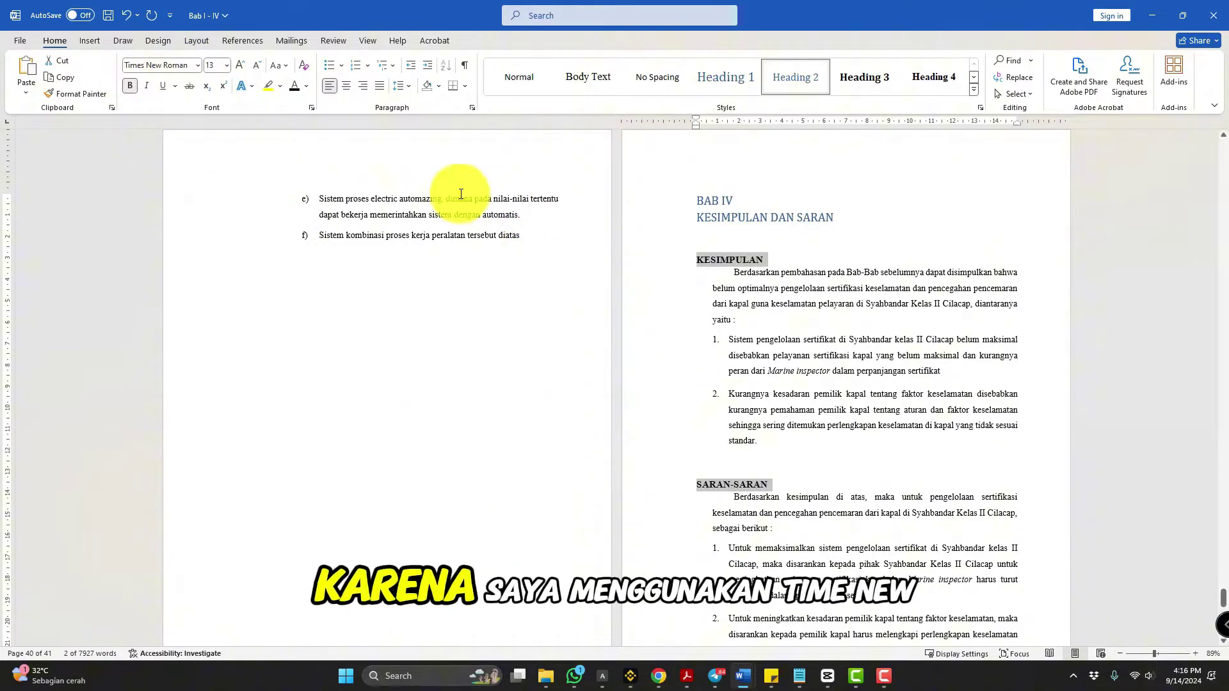
Number the KESIMPULAN and SARAN-SARAN subheadings in the A., B., C. format and align the numbers with the page's left margin.
left_click(370, 66)
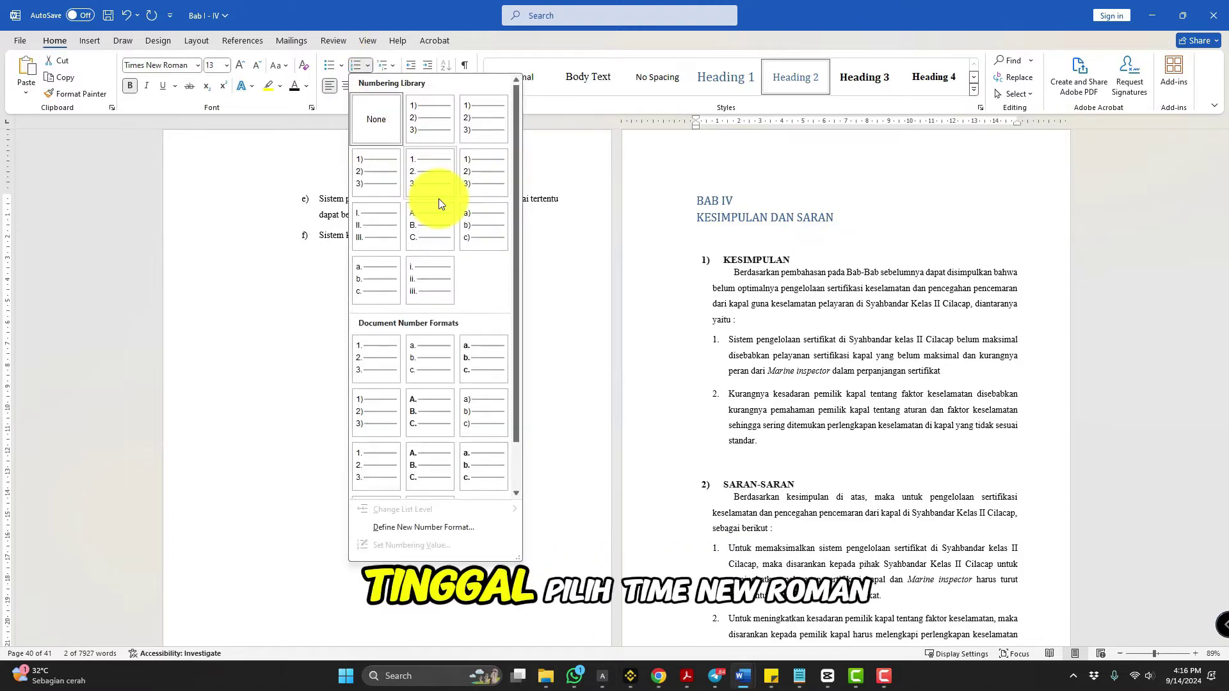
left_click(425, 258)
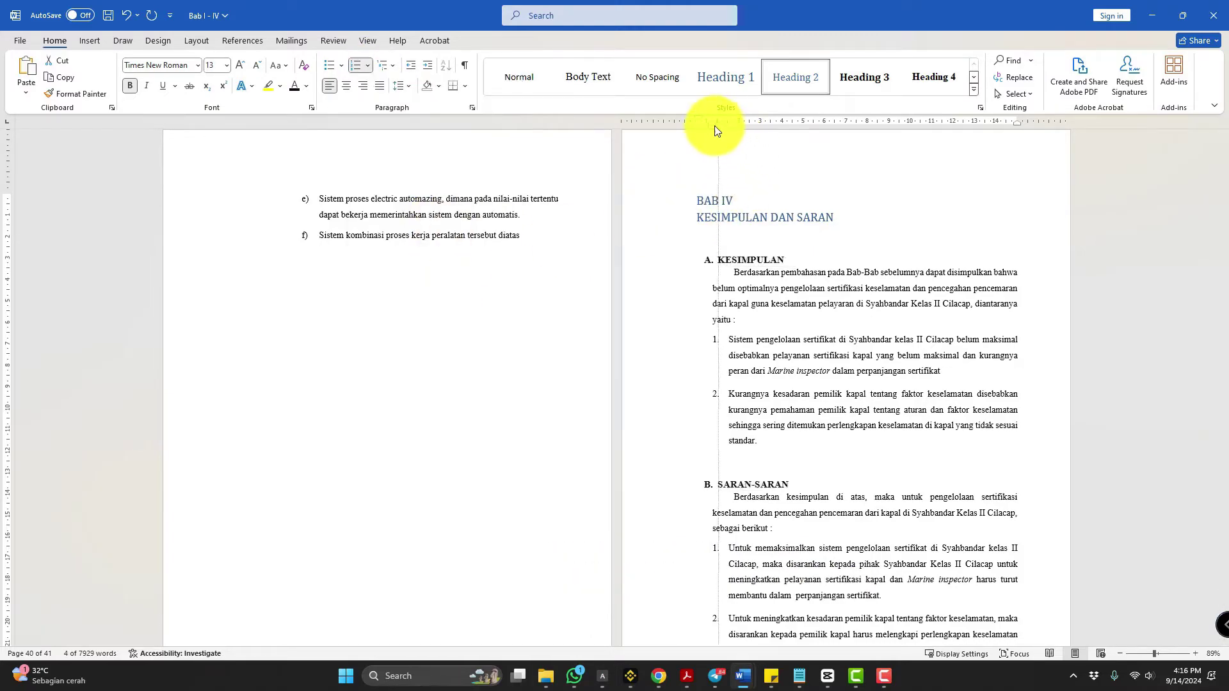
left_click_drag(715, 126, 696, 117)
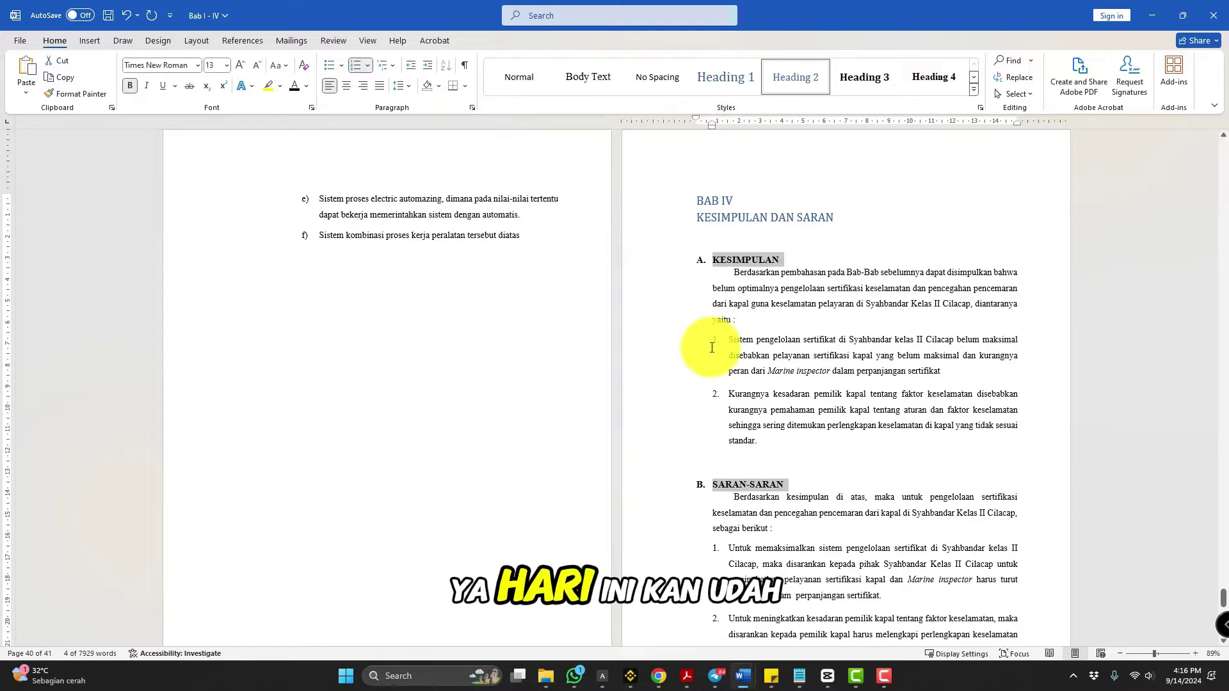
Format the BAB IV KESIMPULAN DAN SARAN title in black Times New Roman and centre it.
left_click_drag(697, 202, 860, 219)
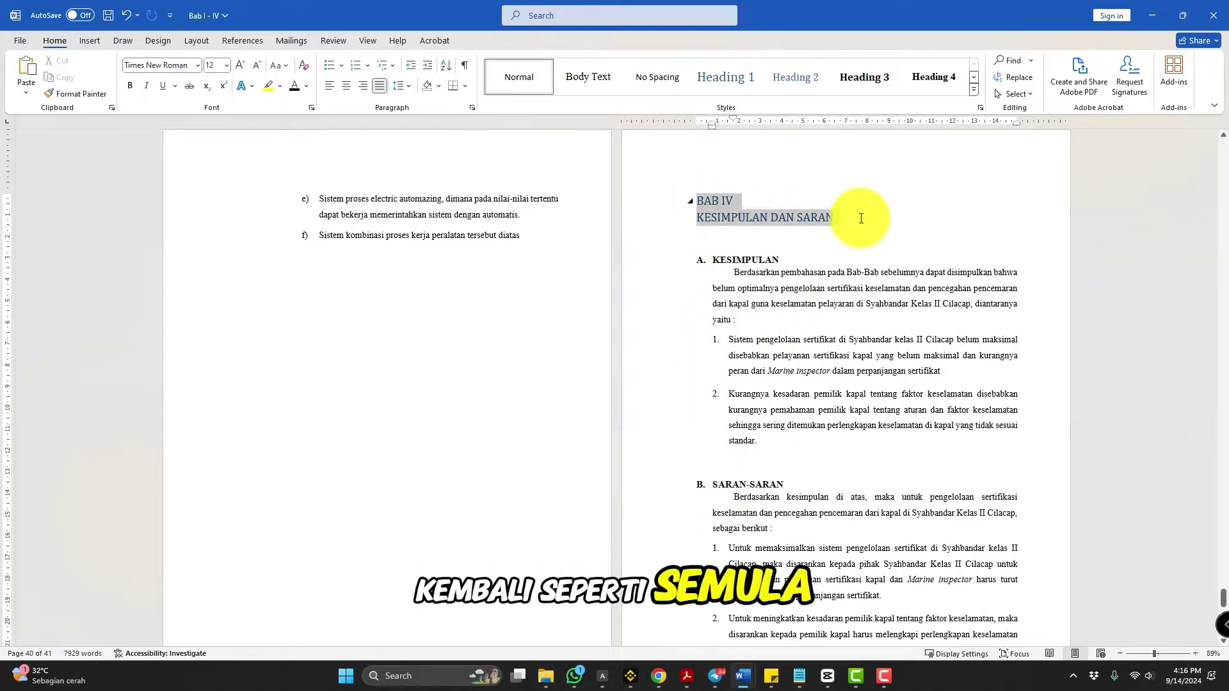
left_click(198, 65)
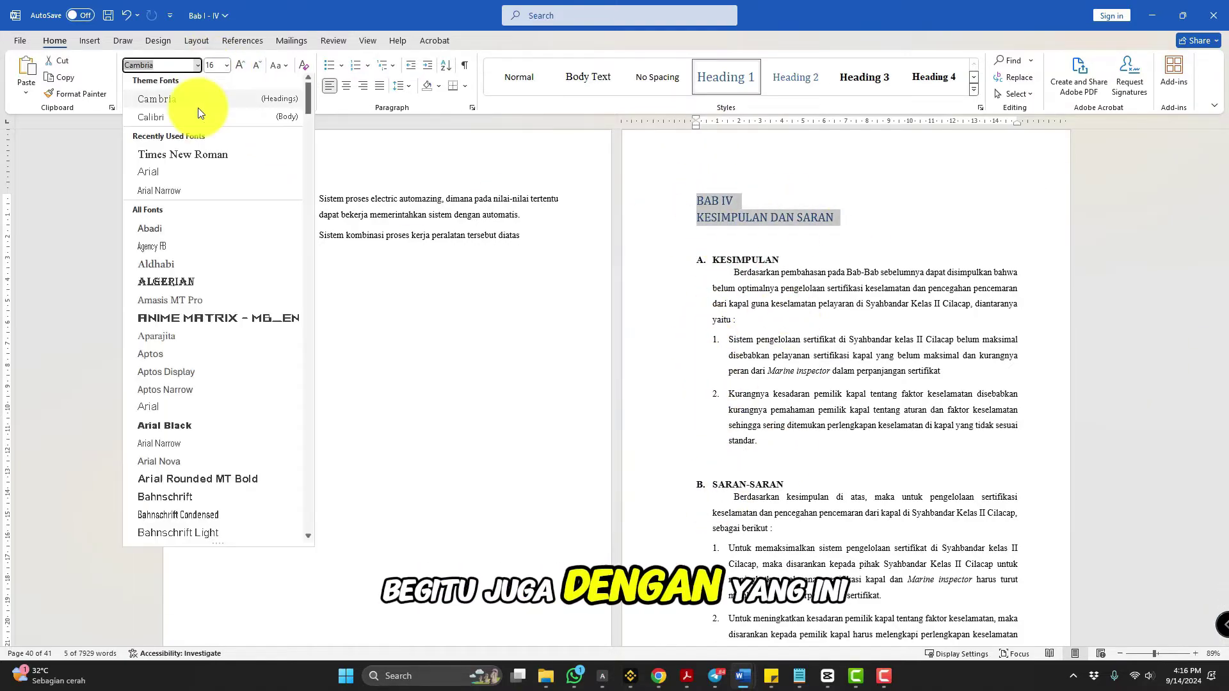
left_click(178, 163)
left_click(307, 87)
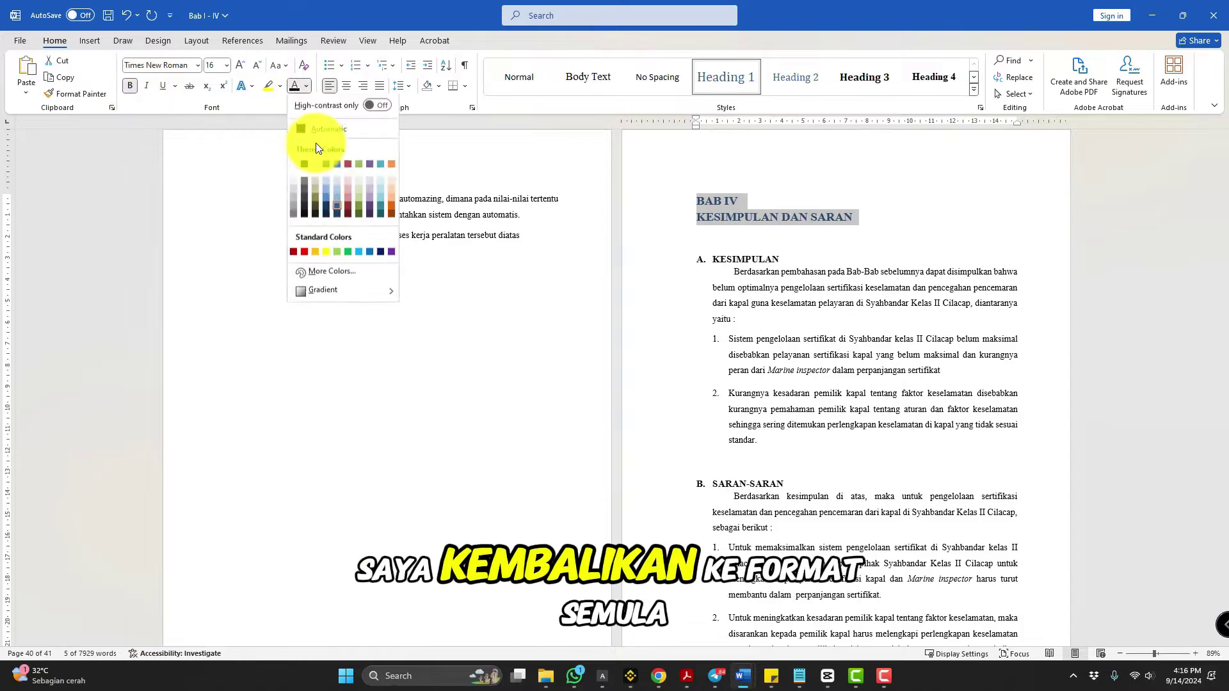
left_click(304, 216)
left_click(345, 86)
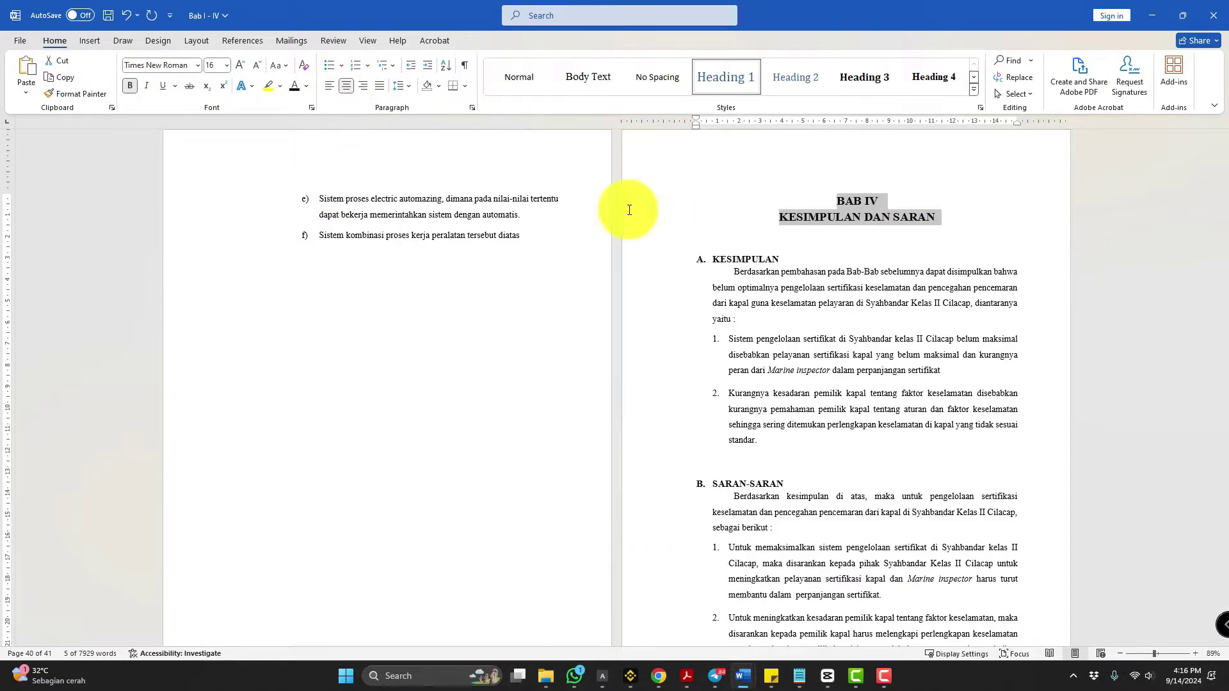
left_click(828, 290)
Format the BAB I PENDAHULUAN title in bold black Times New Roman and centre it.
scroll(827, 290, "up", 10)
scroll(828, 290, "up", 20)
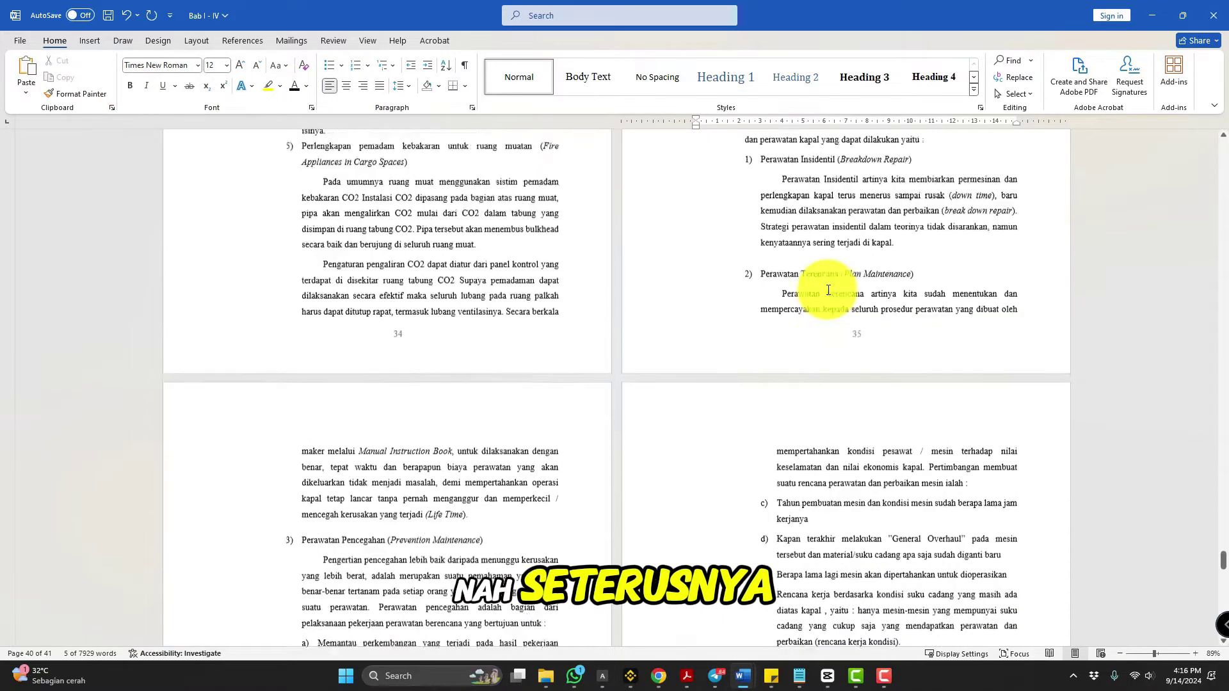
scroll(827, 290, "up", 20)
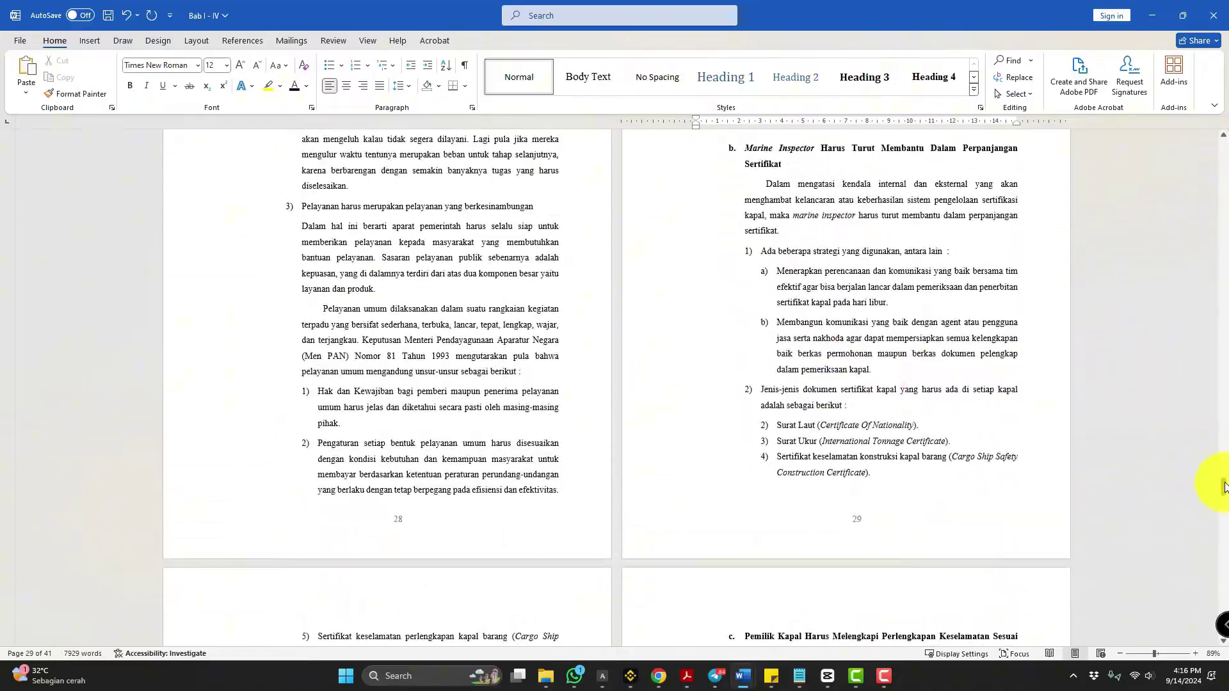
left_click_drag(1224, 488, 1223, 135)
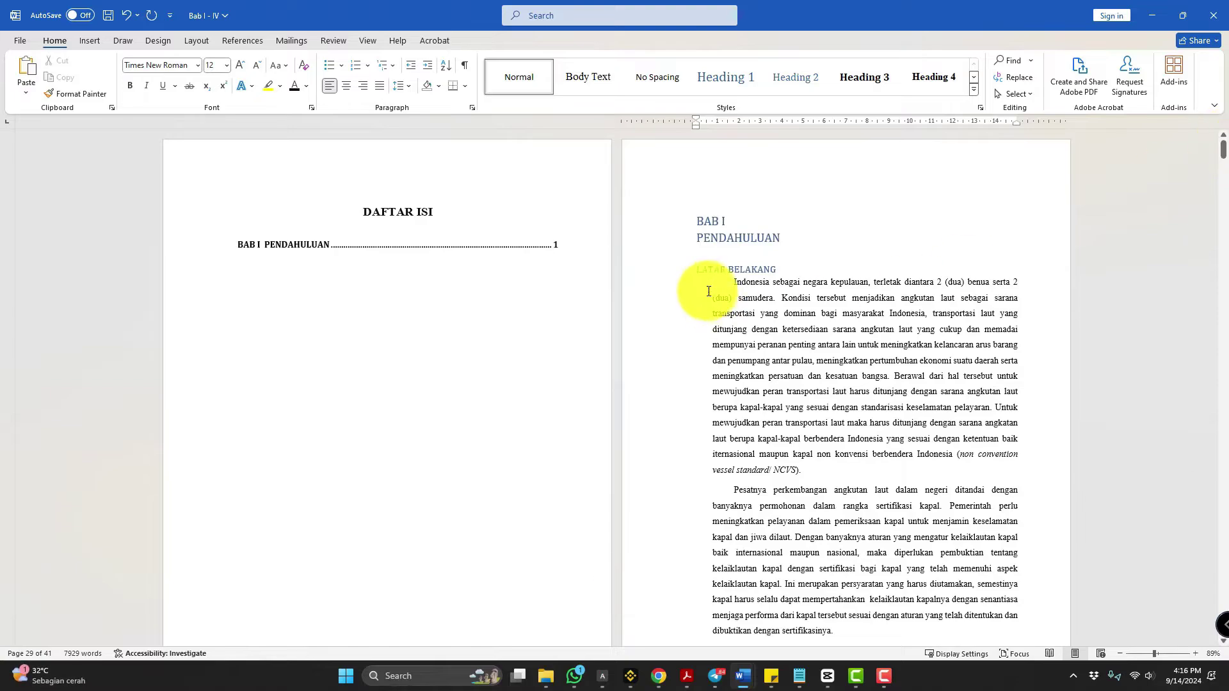
left_click_drag(698, 218, 638, 197)
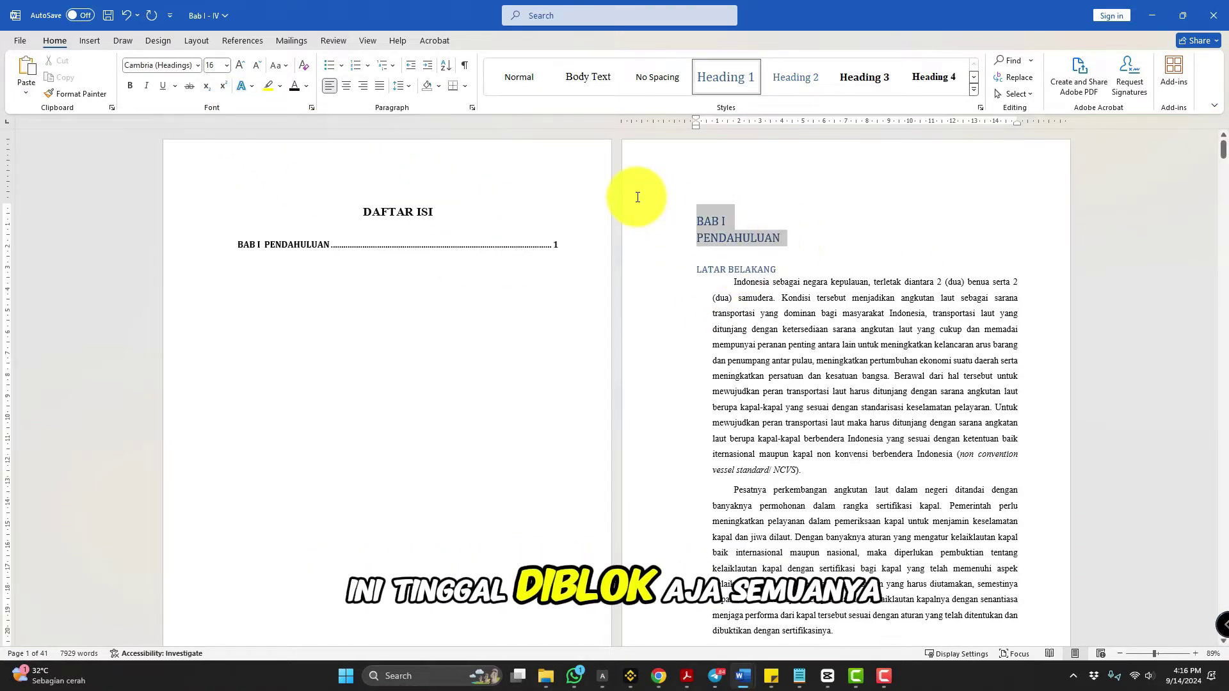
left_click(307, 86)
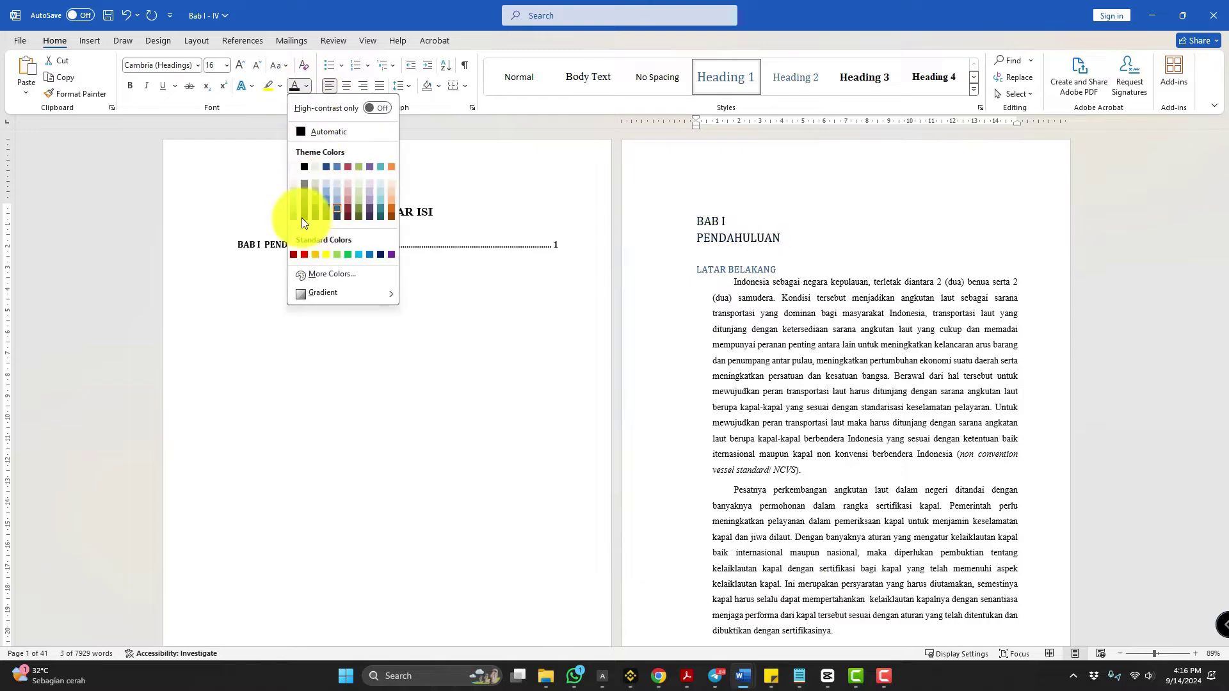
left_click(302, 216)
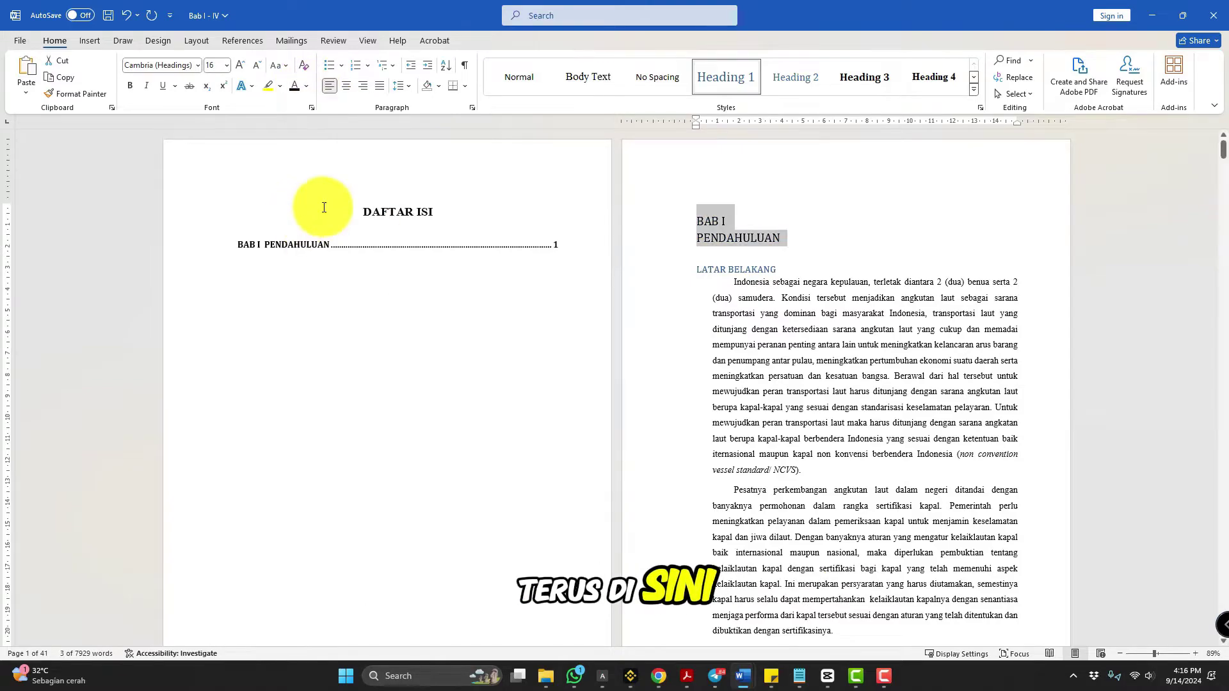
left_click(198, 65)
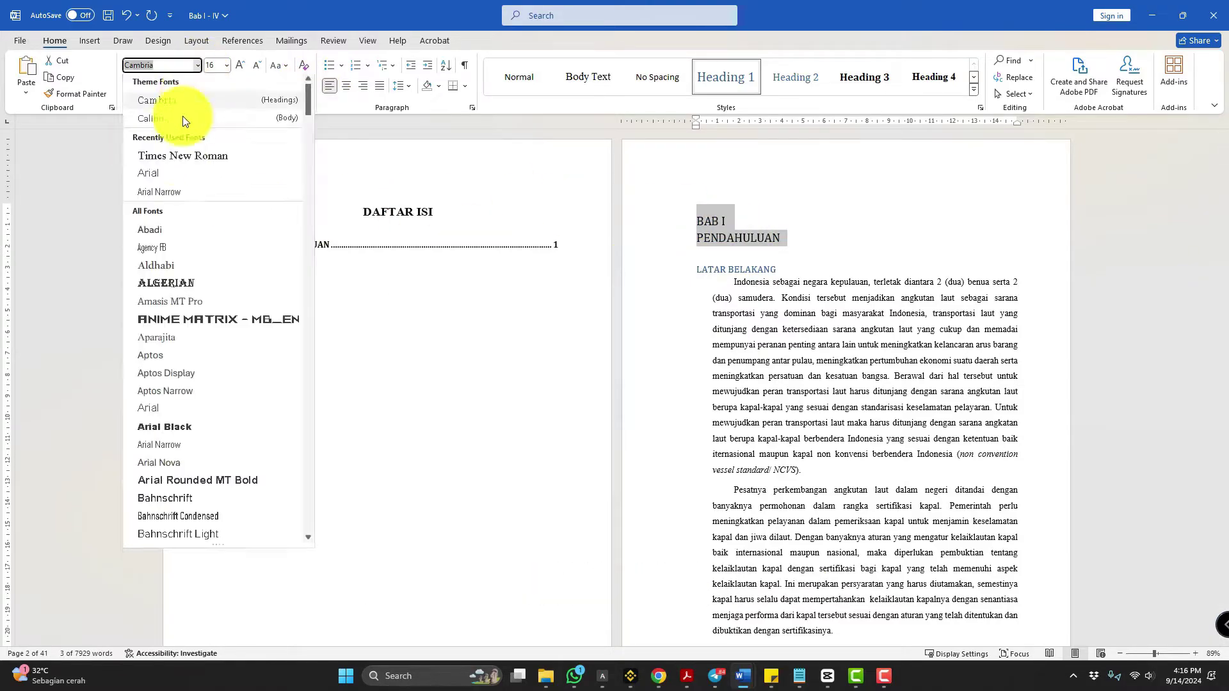
left_click(178, 157)
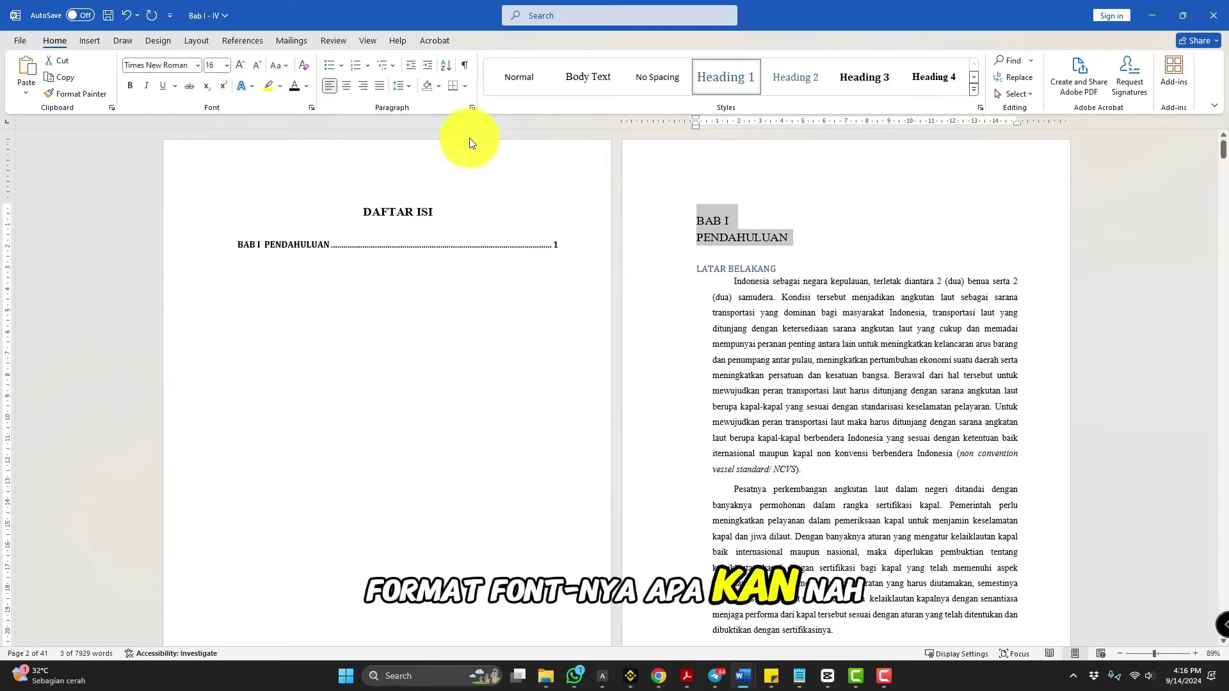
left_click(351, 85)
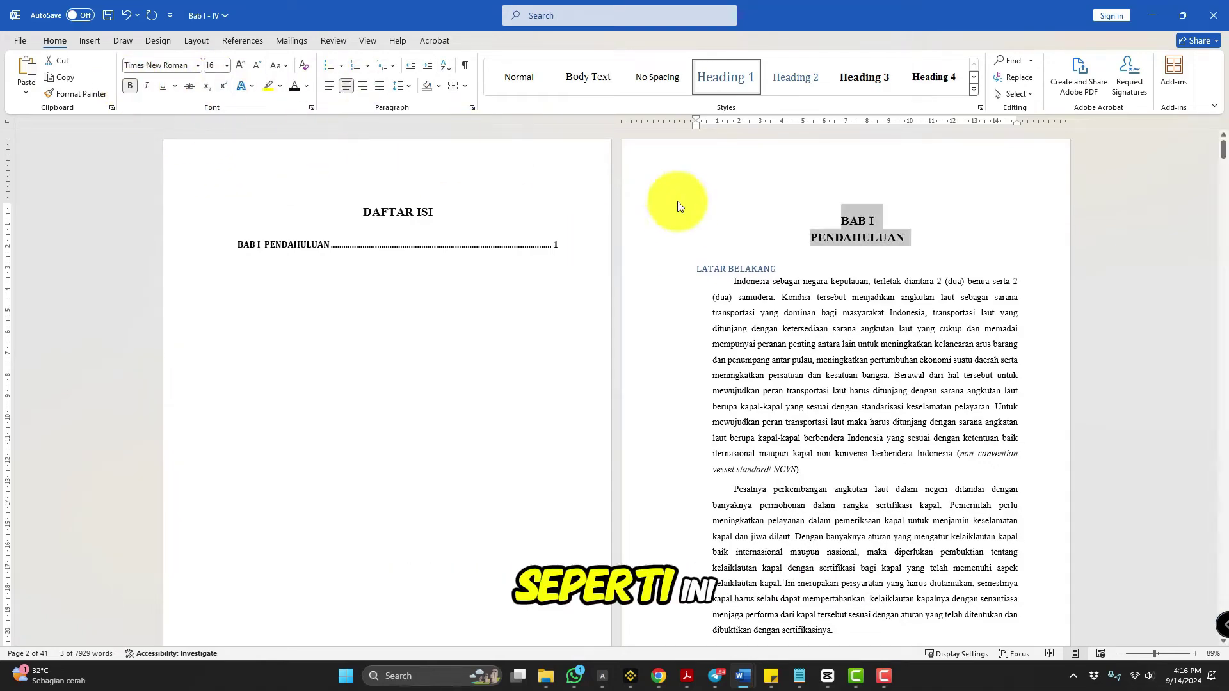
Number the LATAR BELAKANG subheading under BAB I with the letter A.
left_click(707, 253)
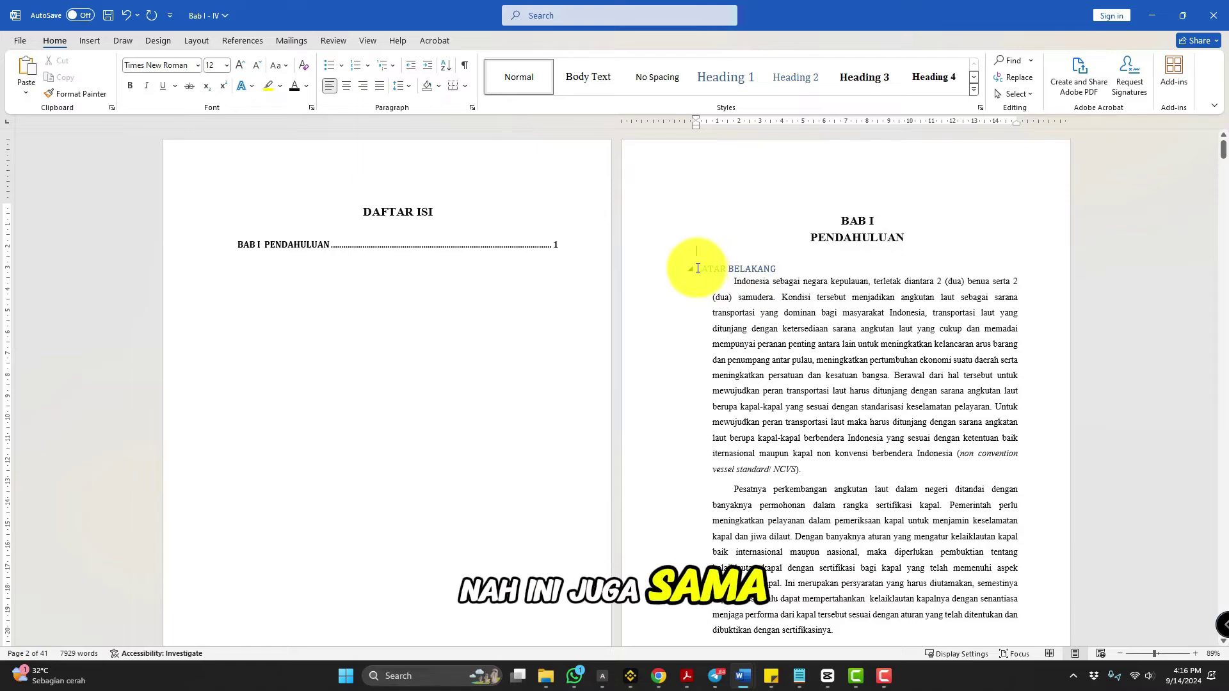
left_click(698, 268)
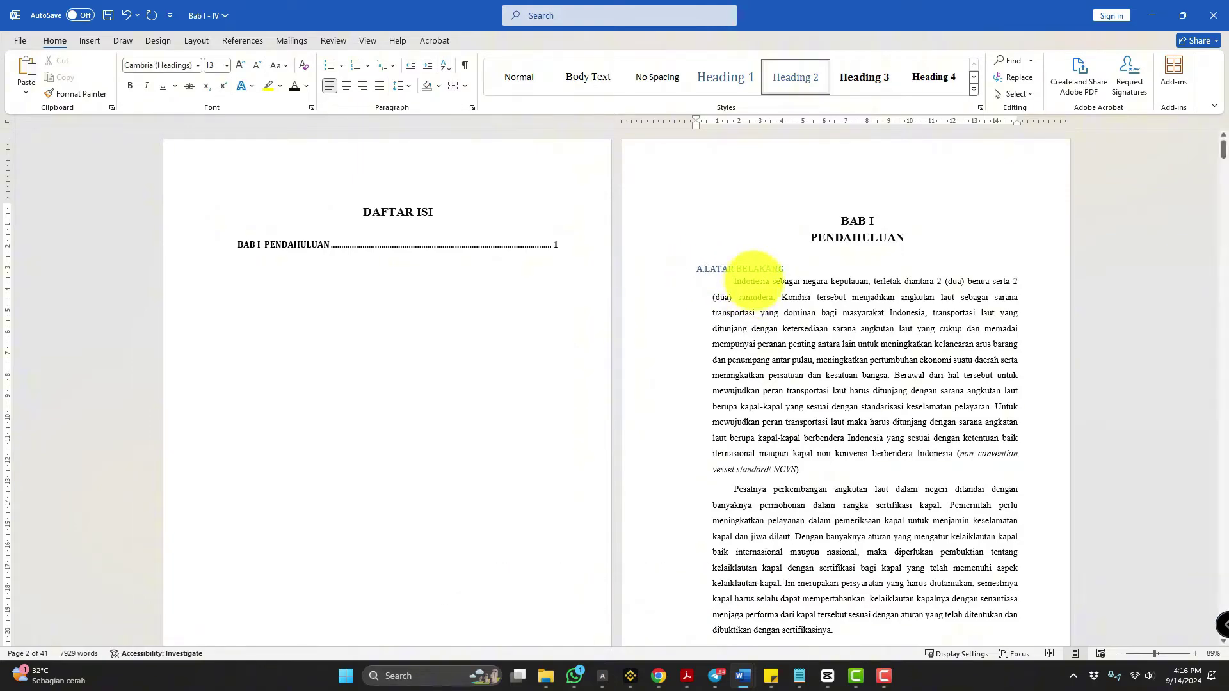
type("A.")
Format the LATAR BELAKANG subheading in bold black Times New Roman at 12 pt.
left_click(675, 269)
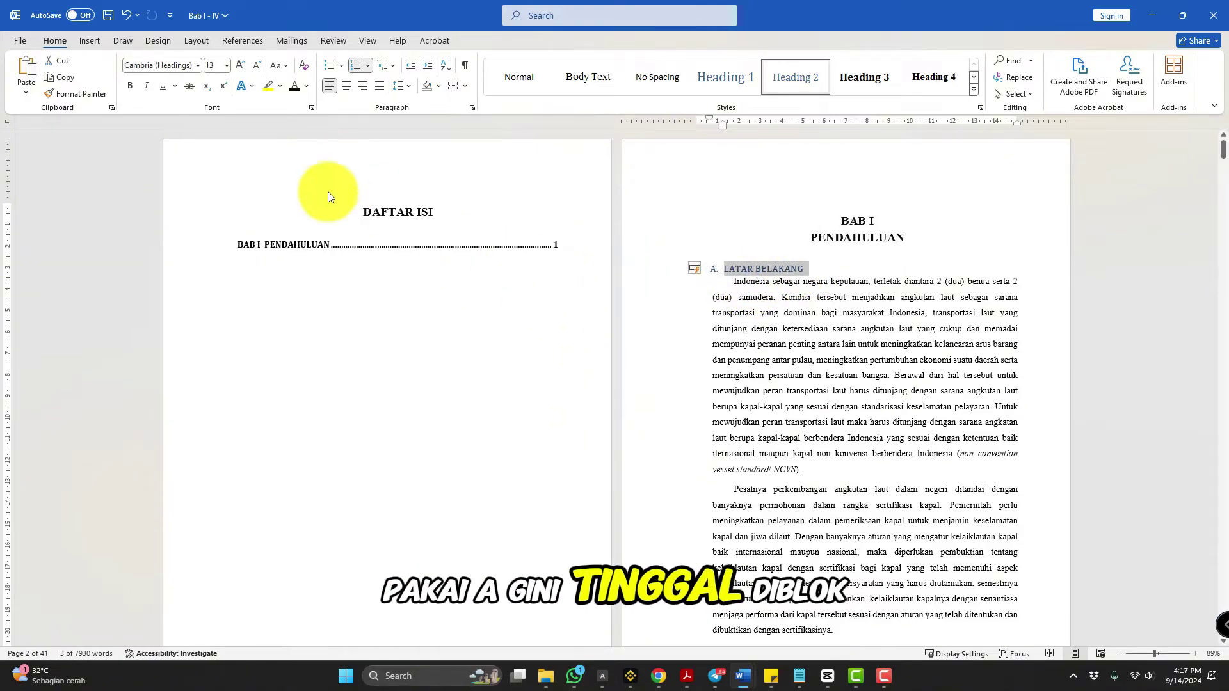
left_click(199, 65)
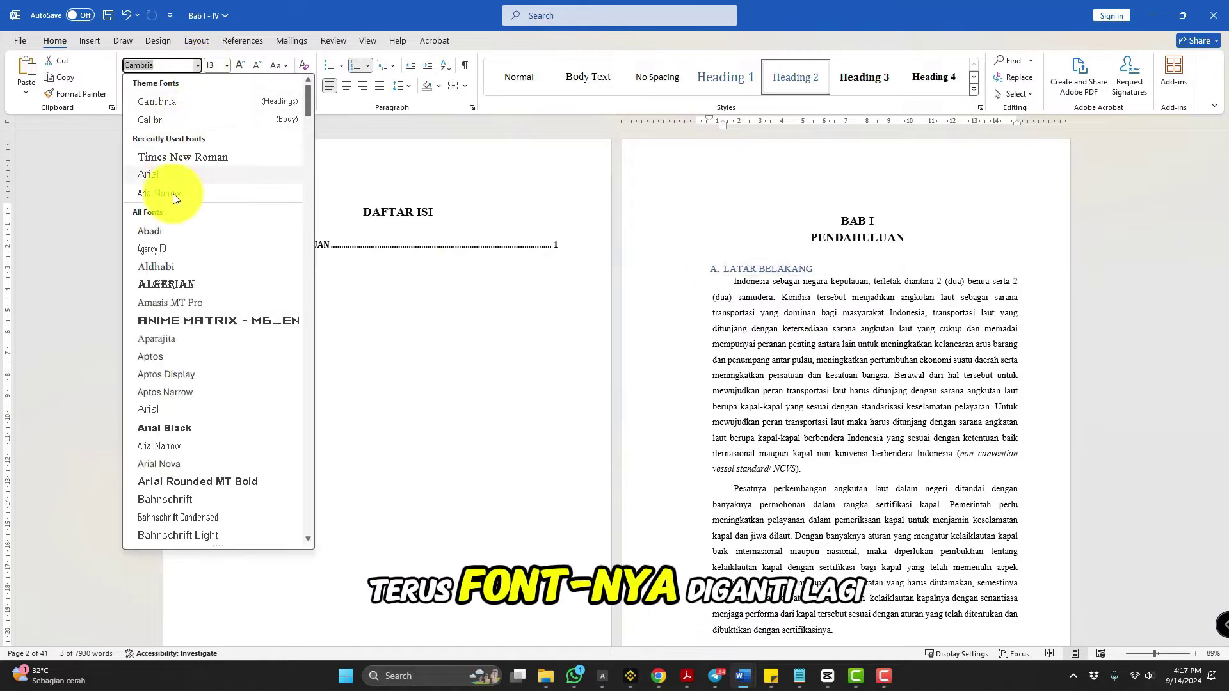
left_click(188, 162)
left_click(227, 64)
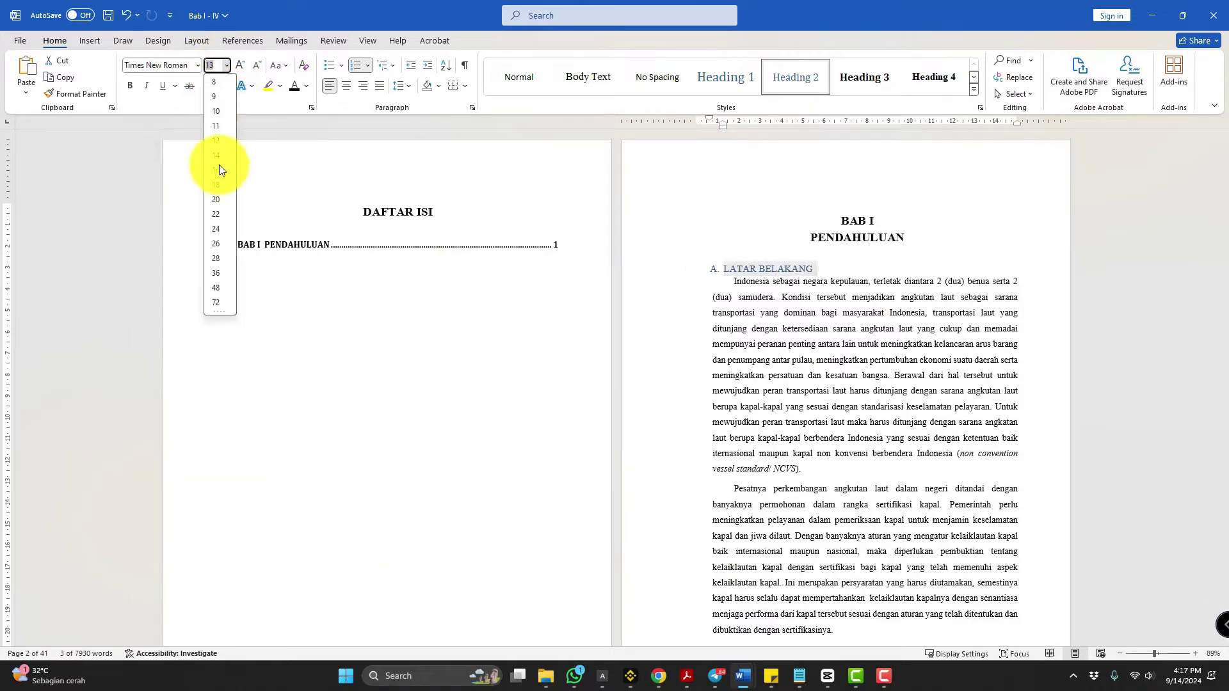
left_click(217, 142)
left_click(308, 87)
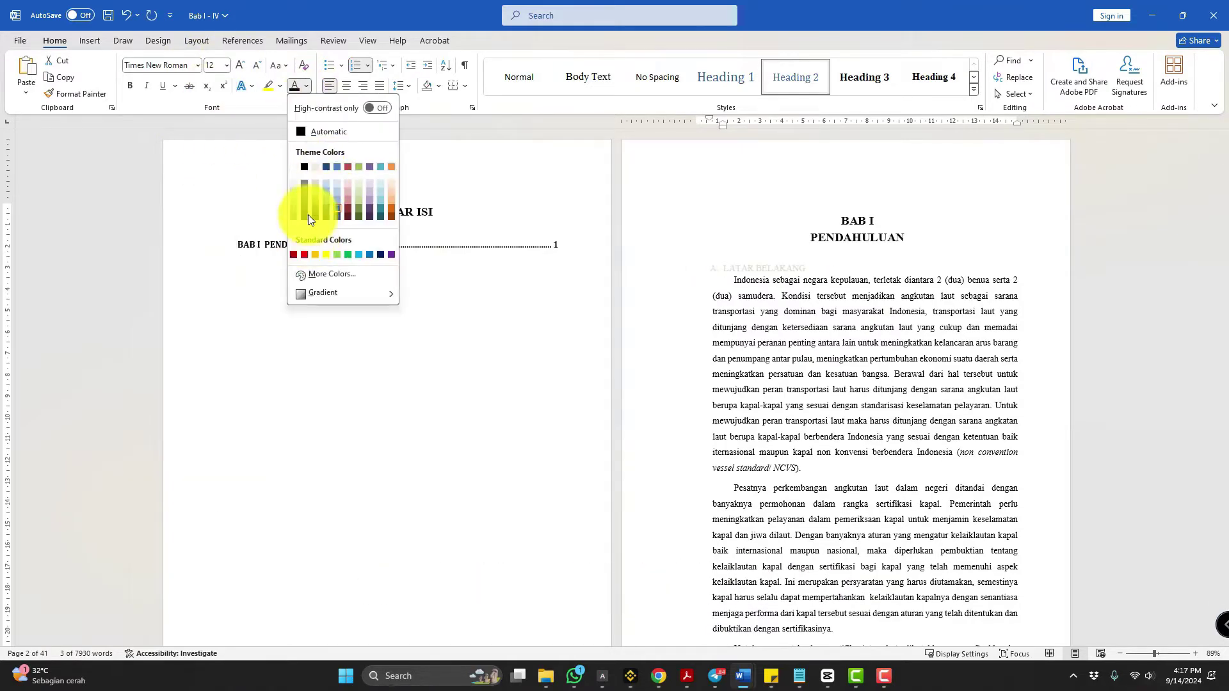
left_click(301, 215)
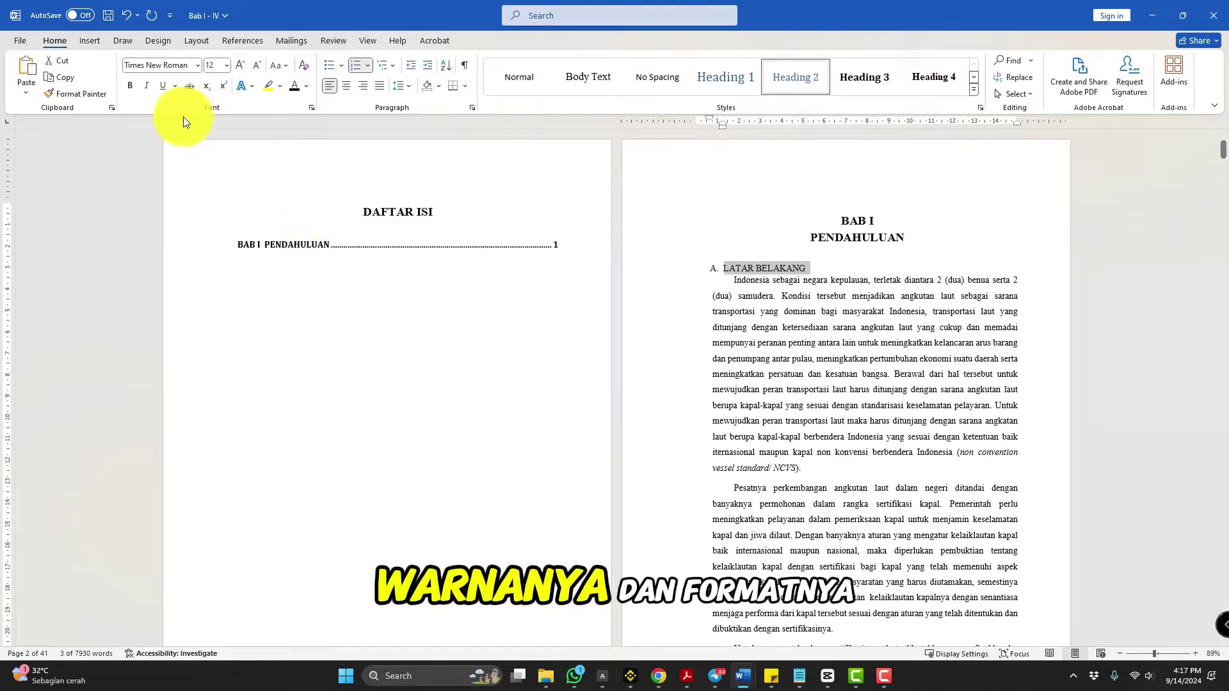
left_click(130, 85)
left_click(774, 338)
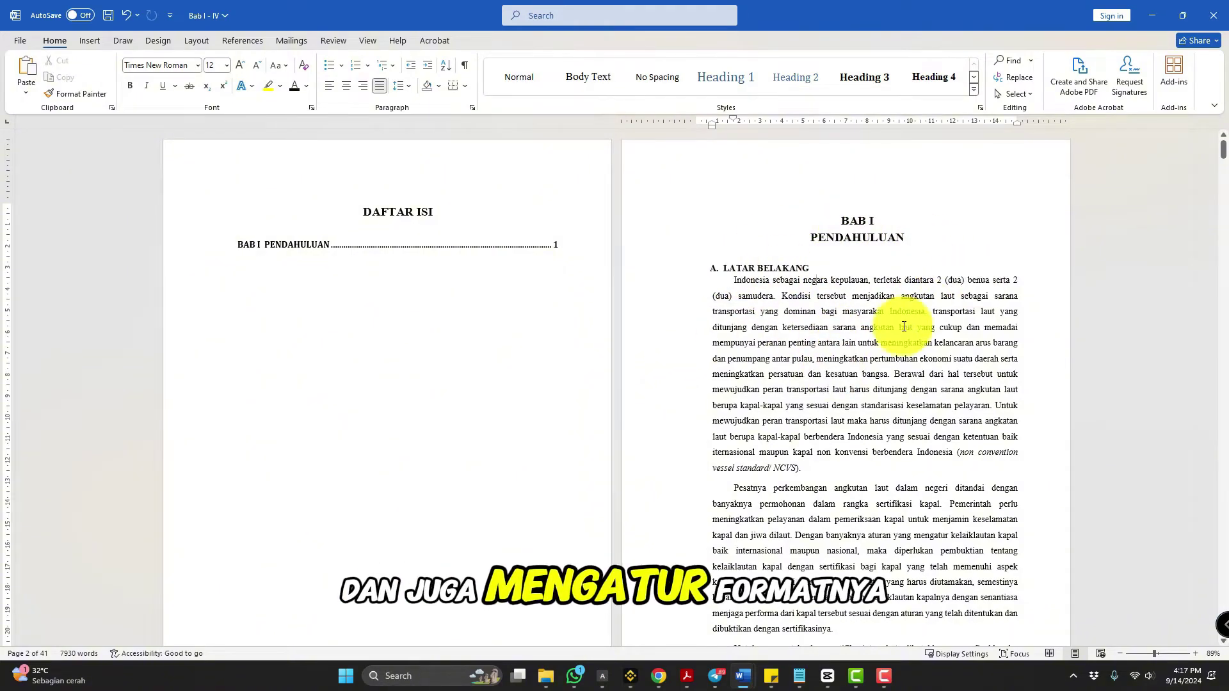
Update the entire table of contents under DAFTAR ISI from the document's current headings.
left_click(317, 245)
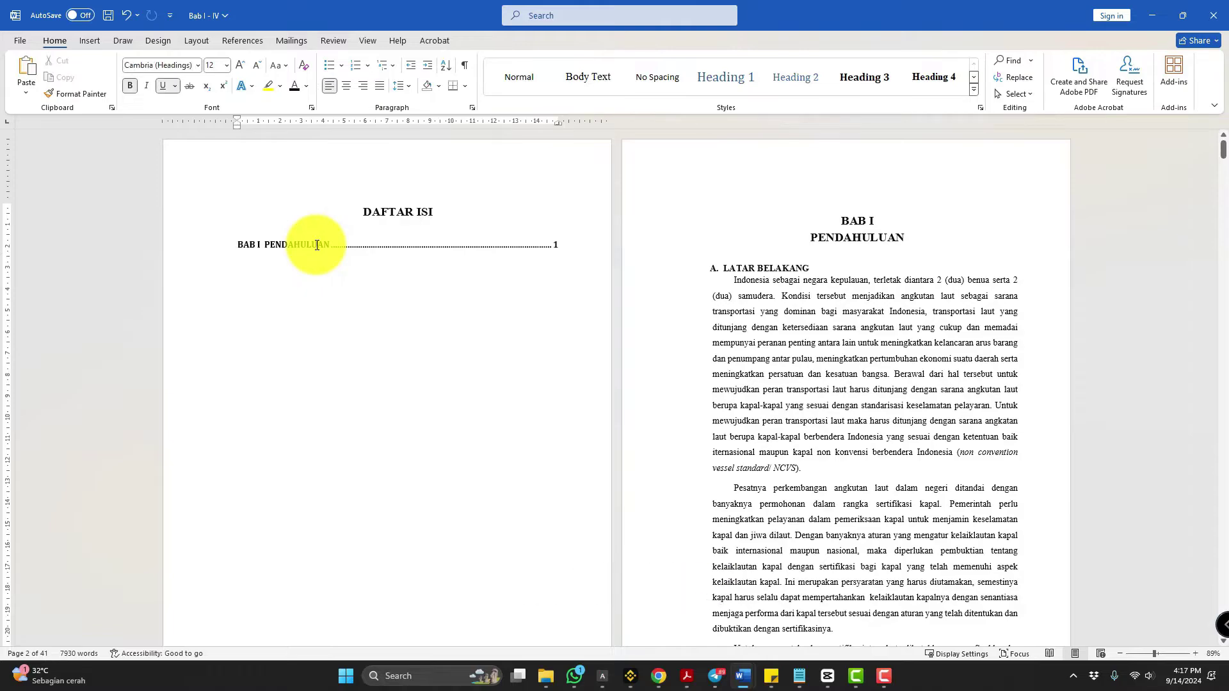
right_click(317, 245)
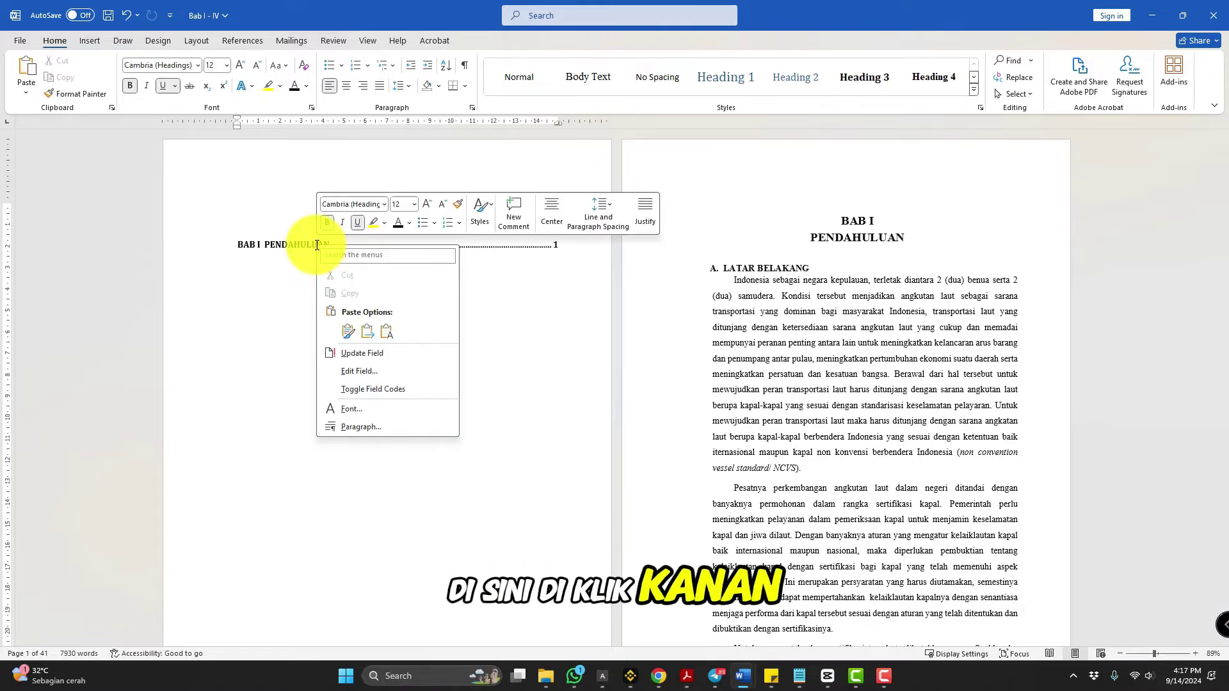
left_click(363, 358)
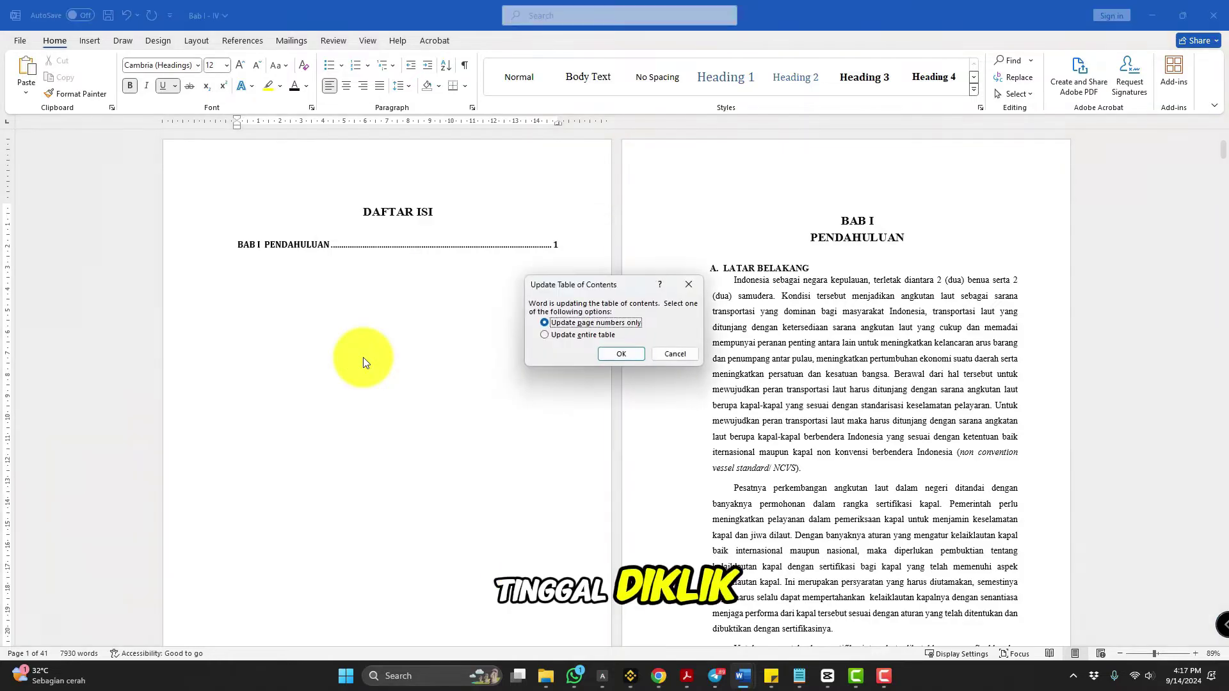
left_click(547, 336)
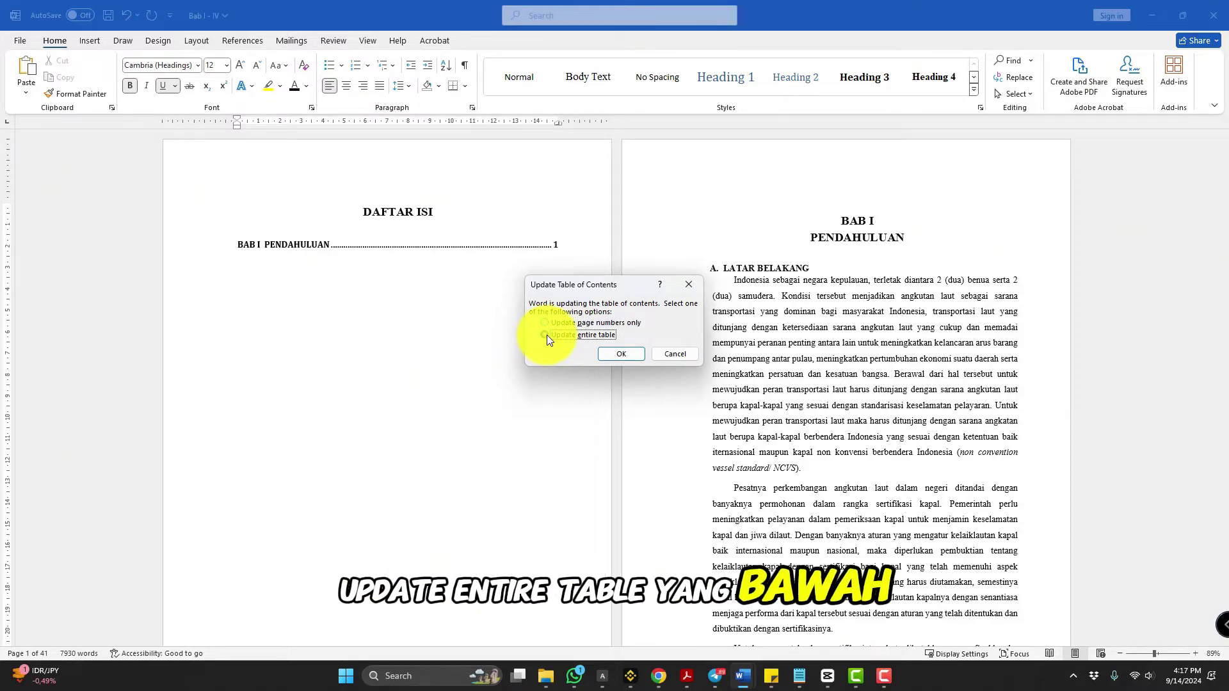
left_click(620, 354)
Examine the entries and page numbers of the updated table of contents on the page and in the print preview.
left_click(417, 342)
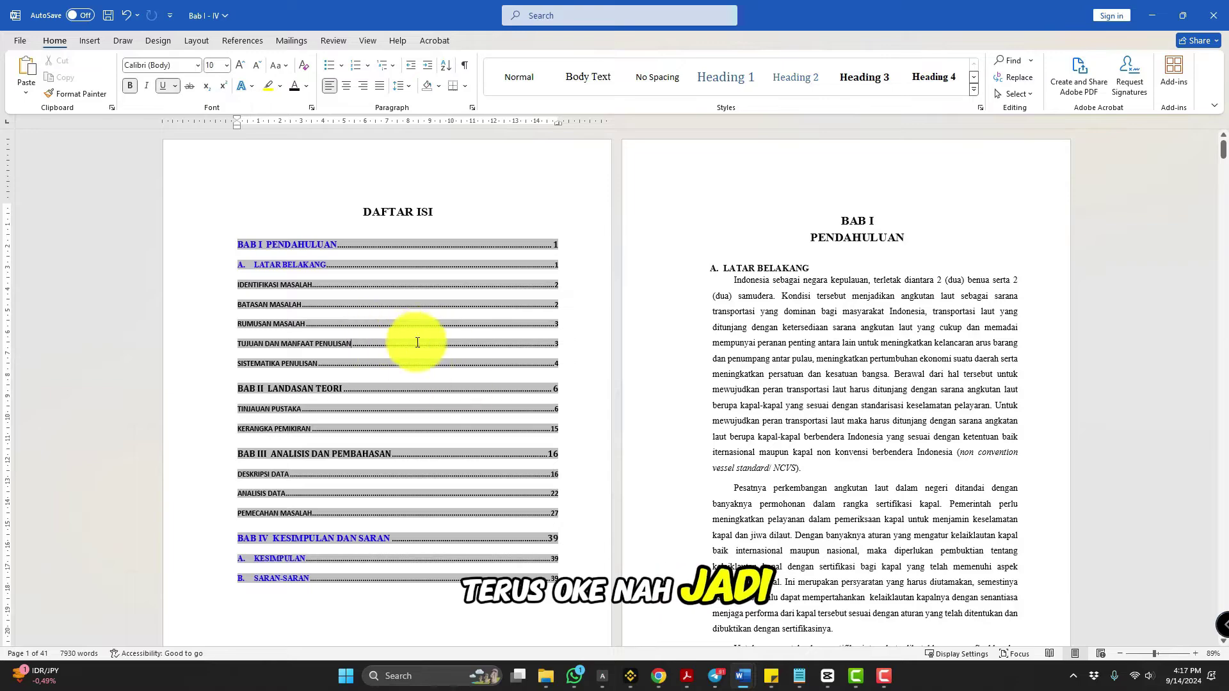
left_click(567, 287)
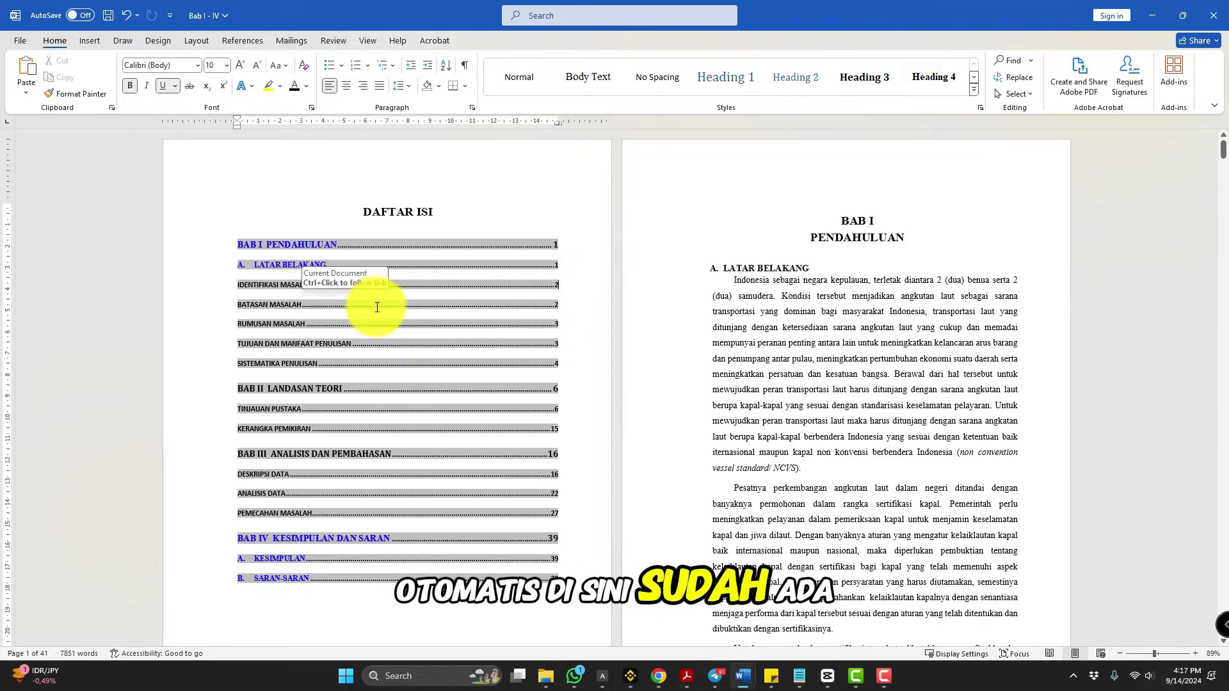
scroll(384, 312, "up", 2)
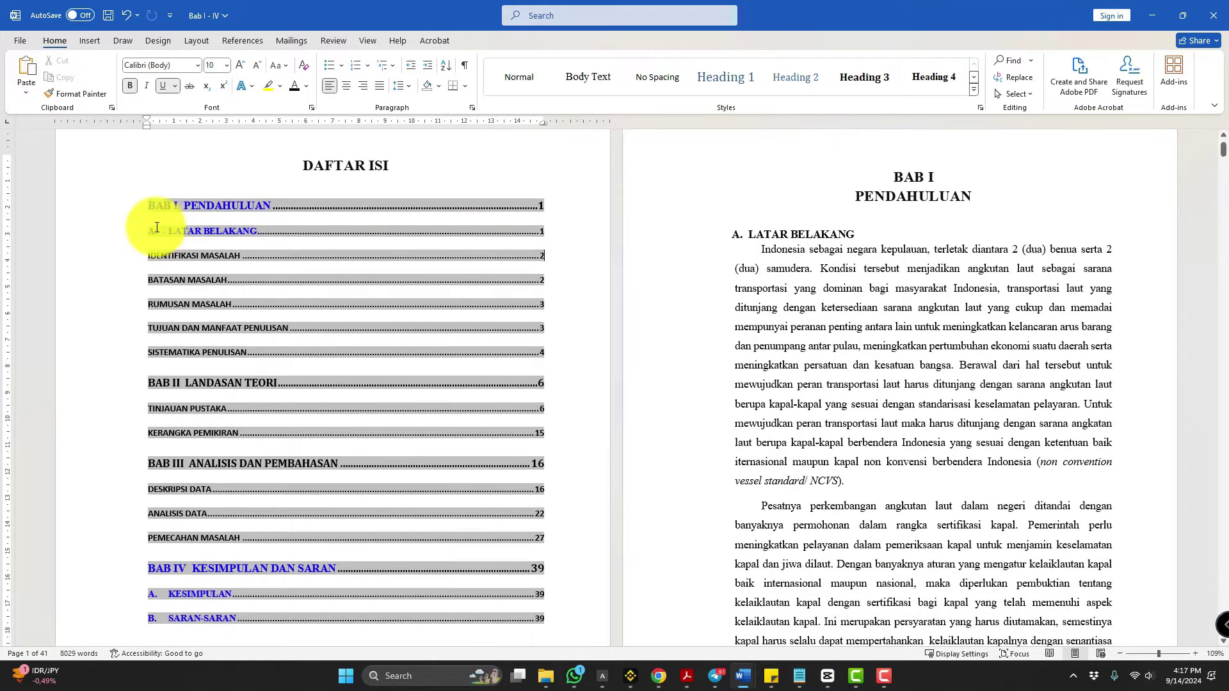
left_click_drag(149, 205, 493, 573)
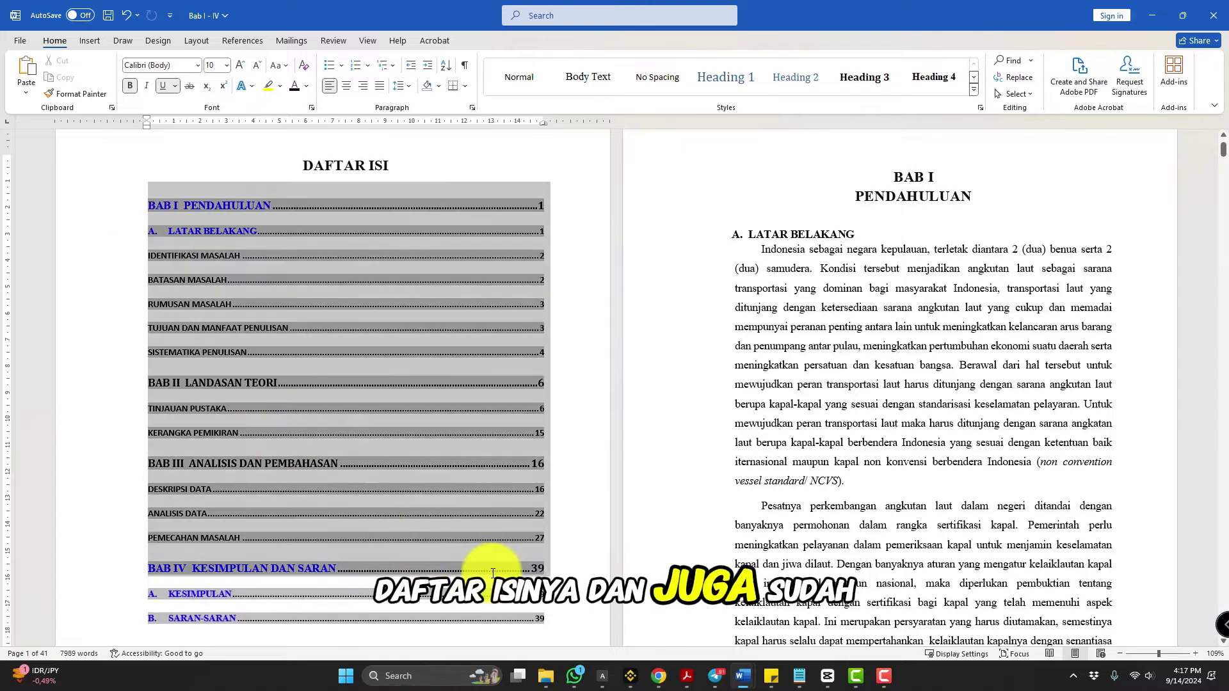
left_click(584, 303)
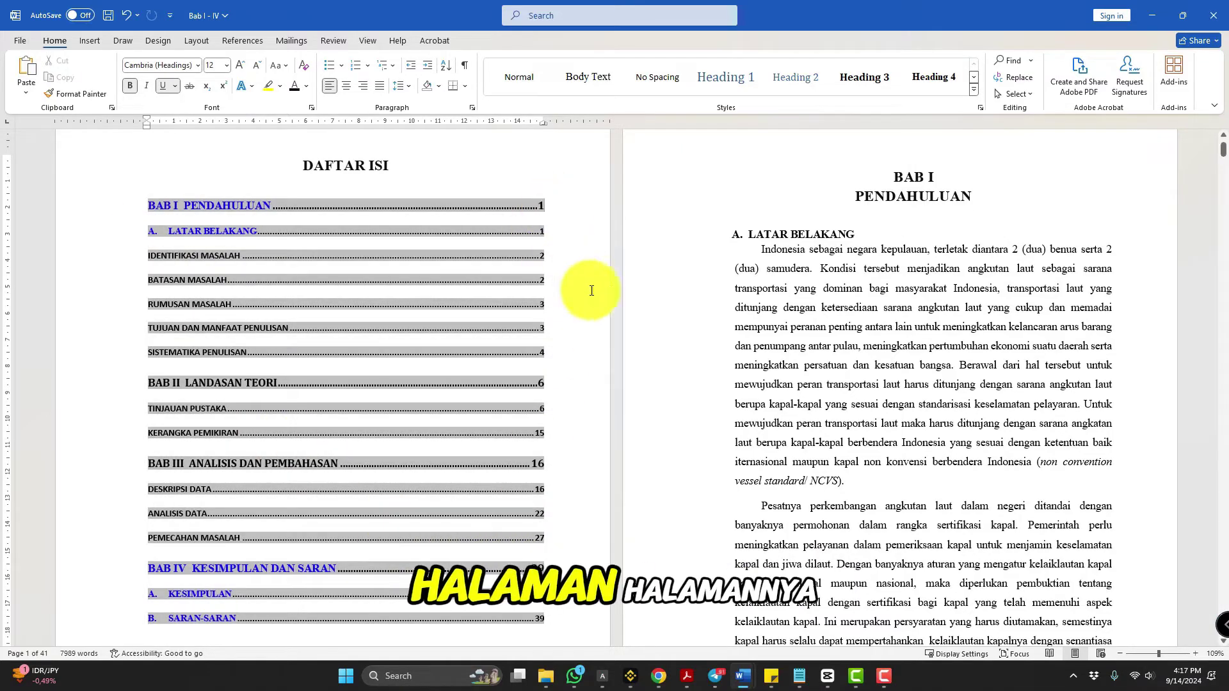
key("ctrl+p")
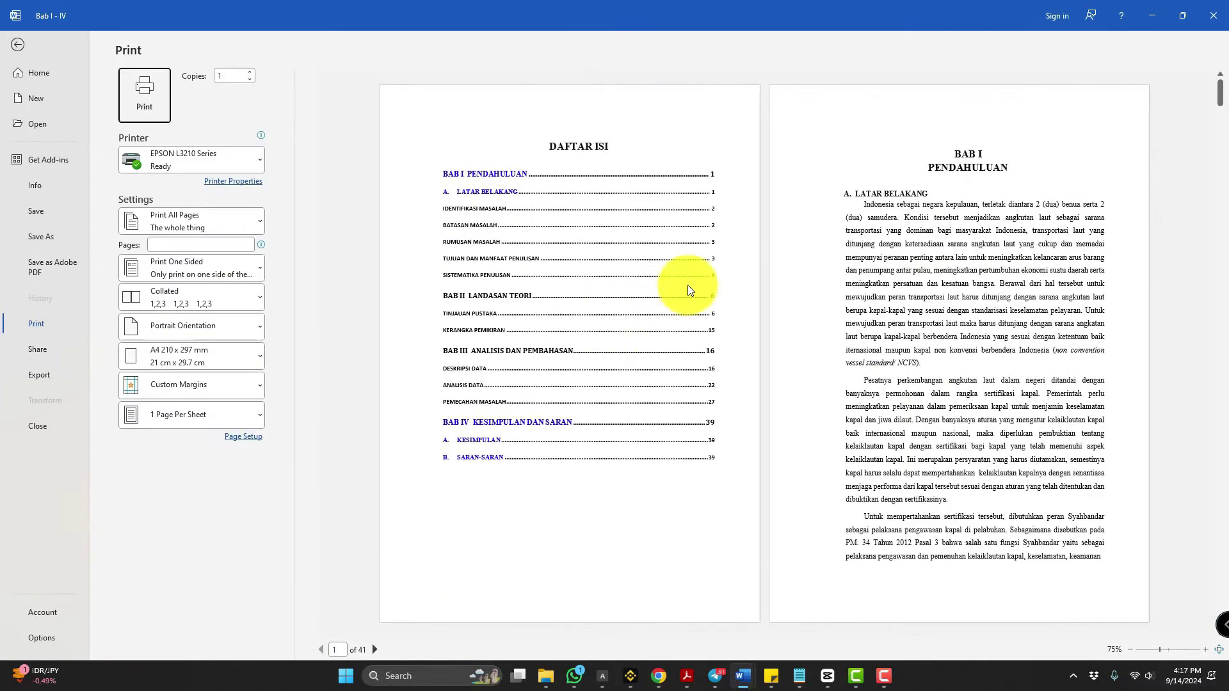
scroll(661, 283, "up", 2, "ctrl")
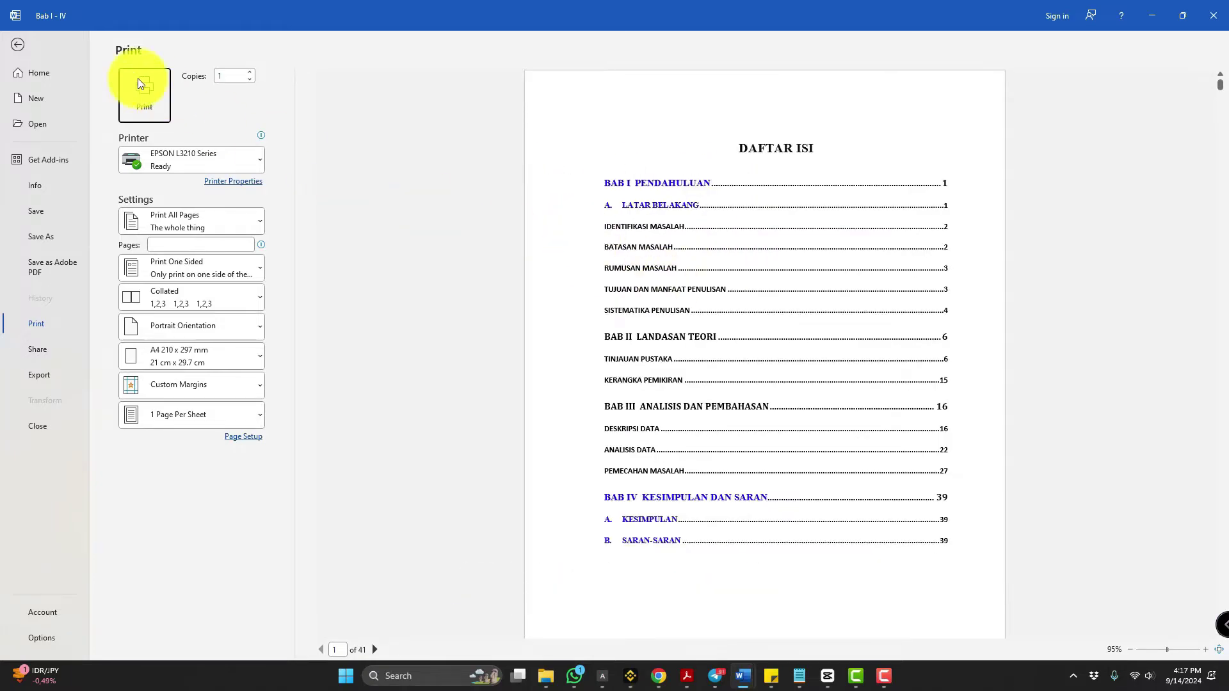
left_click(20, 45)
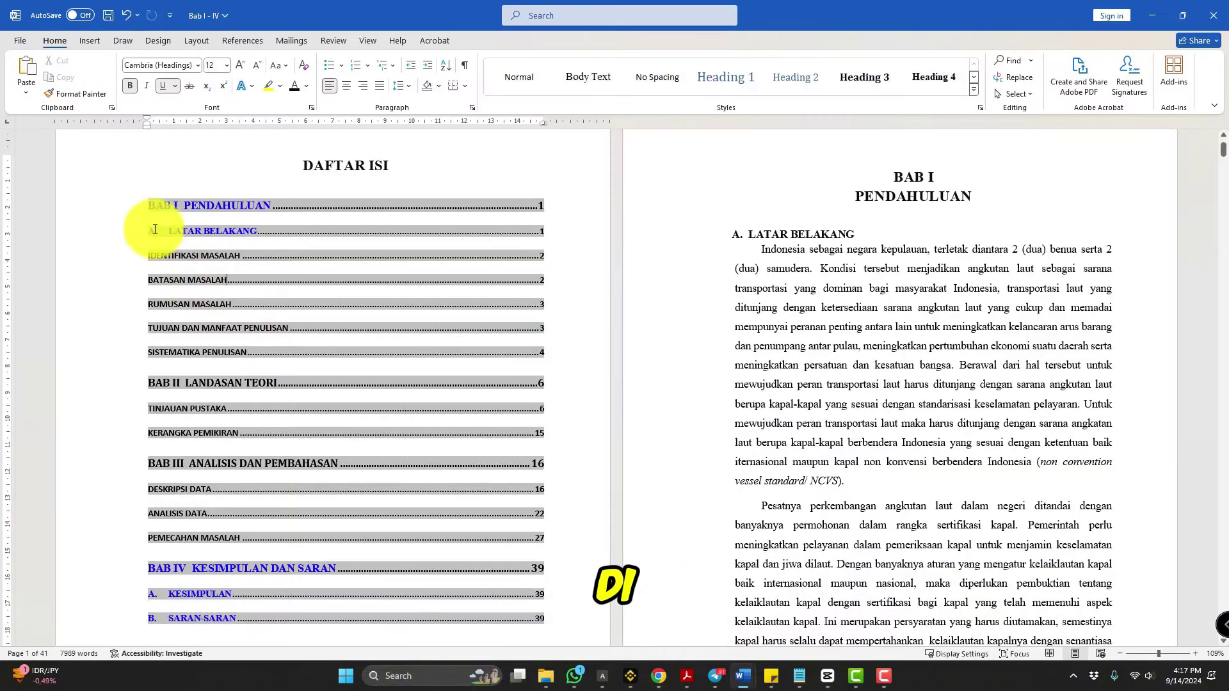
Set all entries of the table of contents to Times New Roman at 12 pt.
left_click_drag(151, 204, 287, 517)
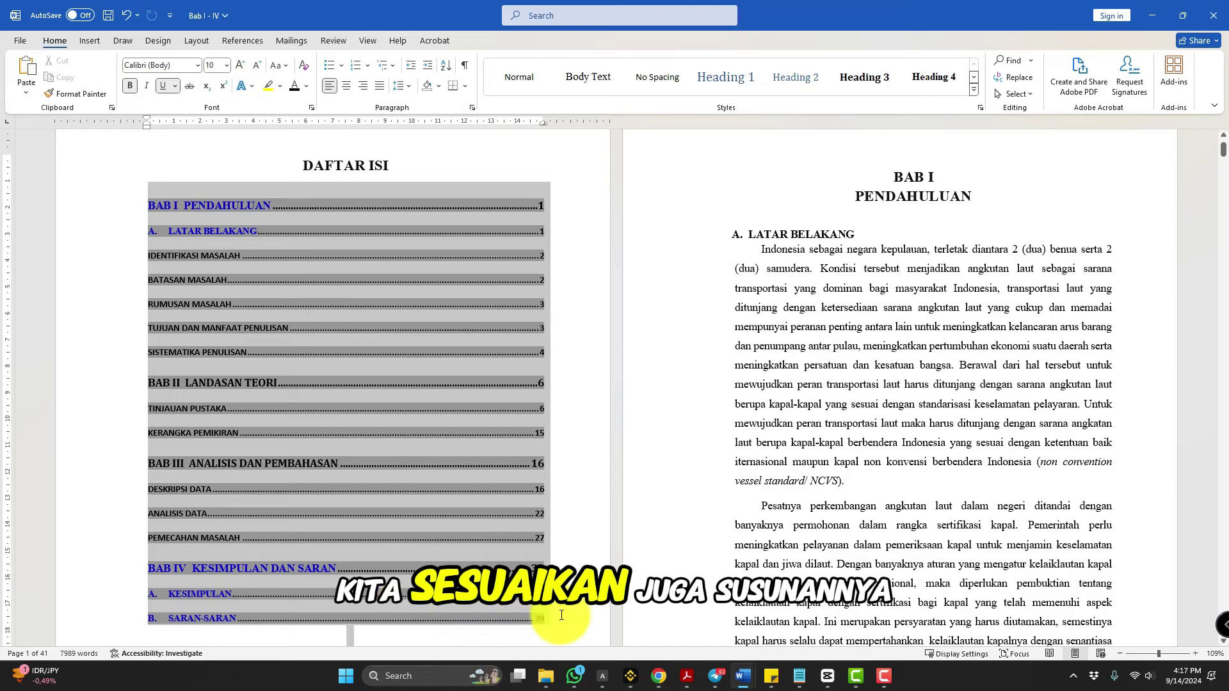
left_click(199, 69)
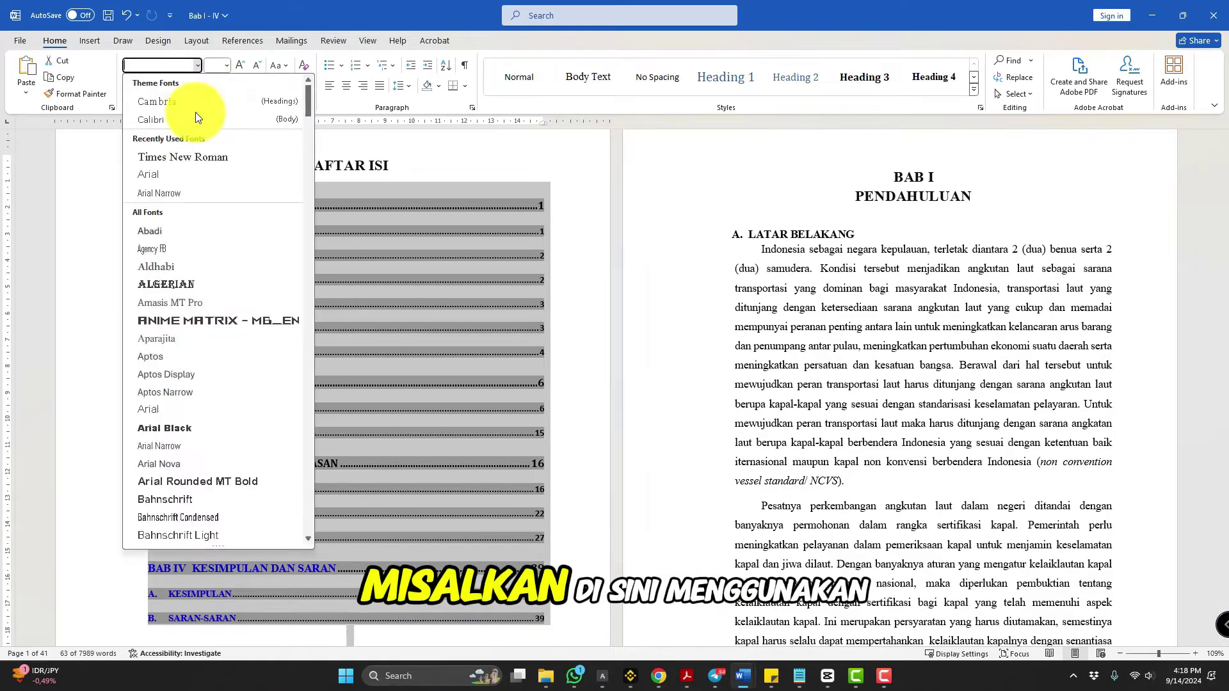
left_click(193, 157)
left_click(226, 67)
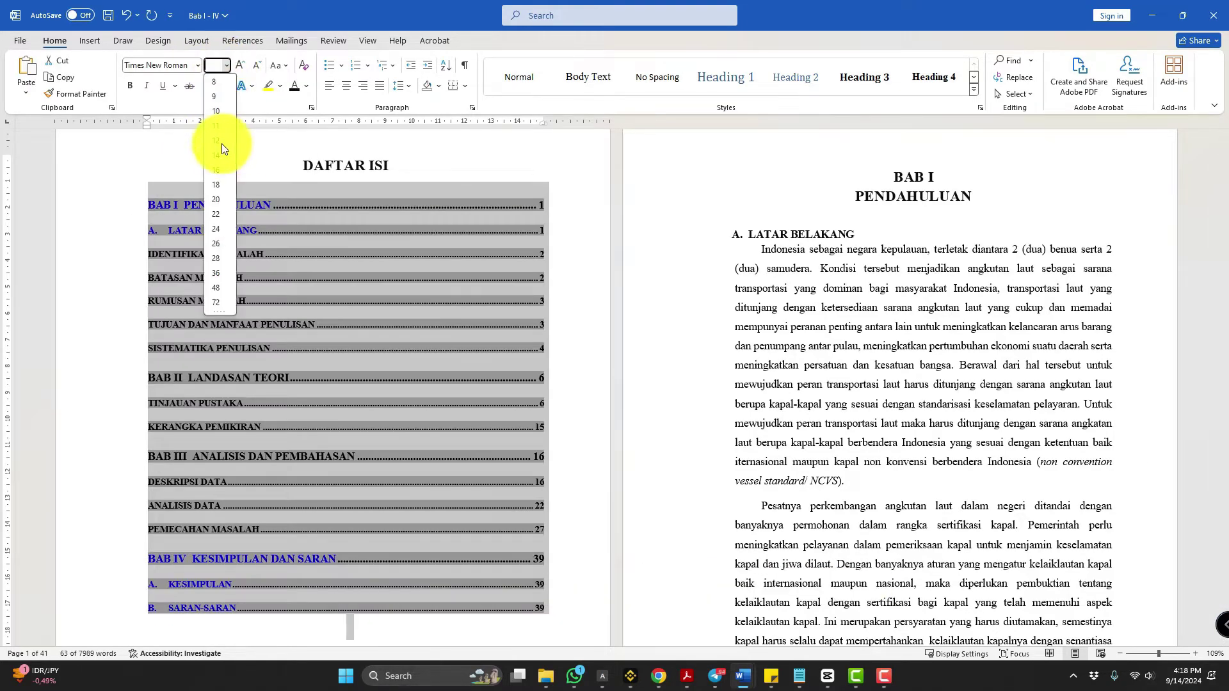
left_click(217, 142)
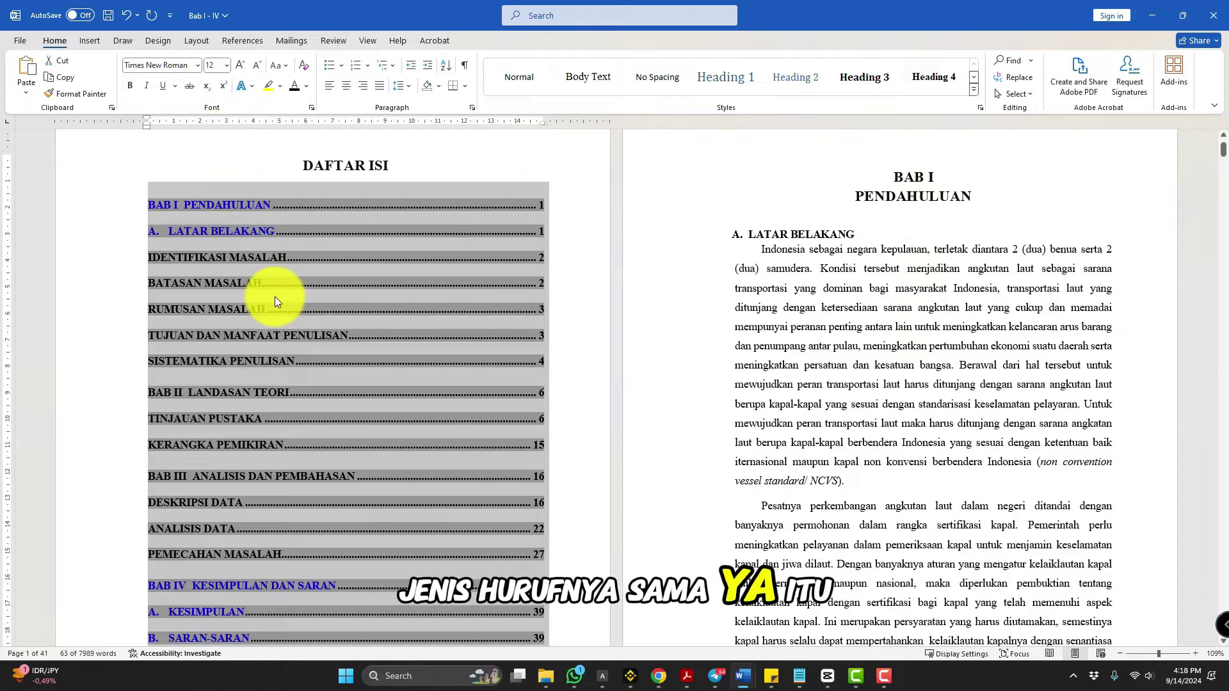
left_click(274, 297)
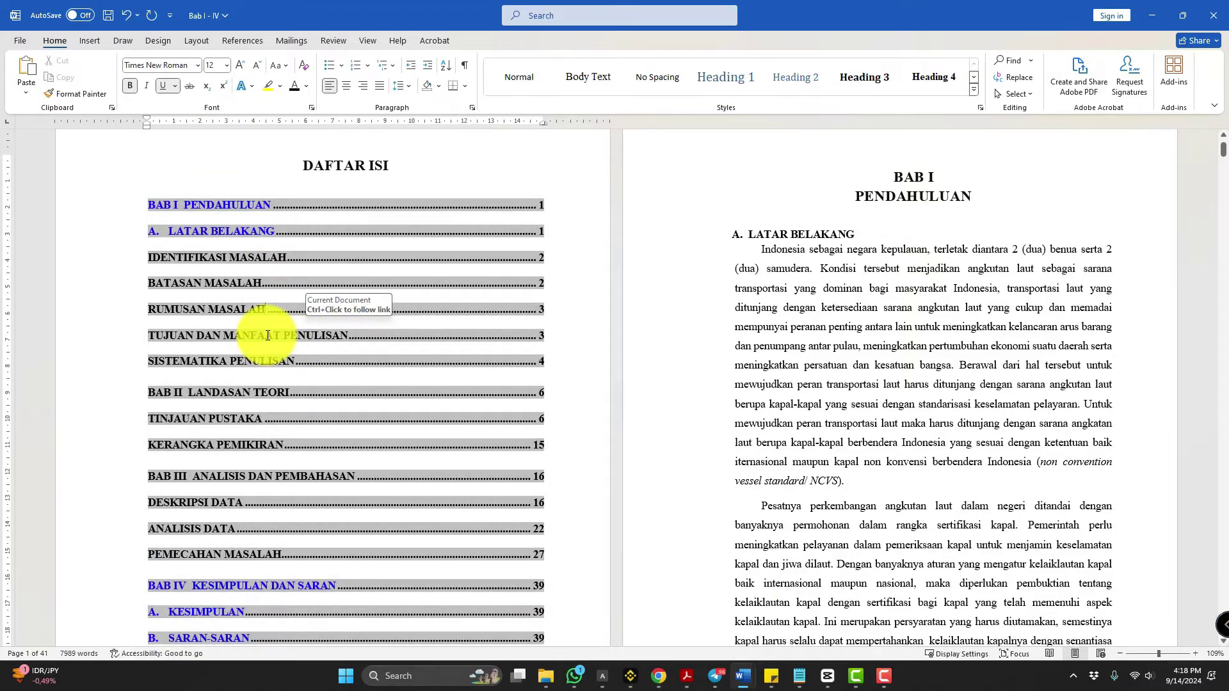
scroll(263, 331, "down", 2)
scroll(410, 284, "up", 1)
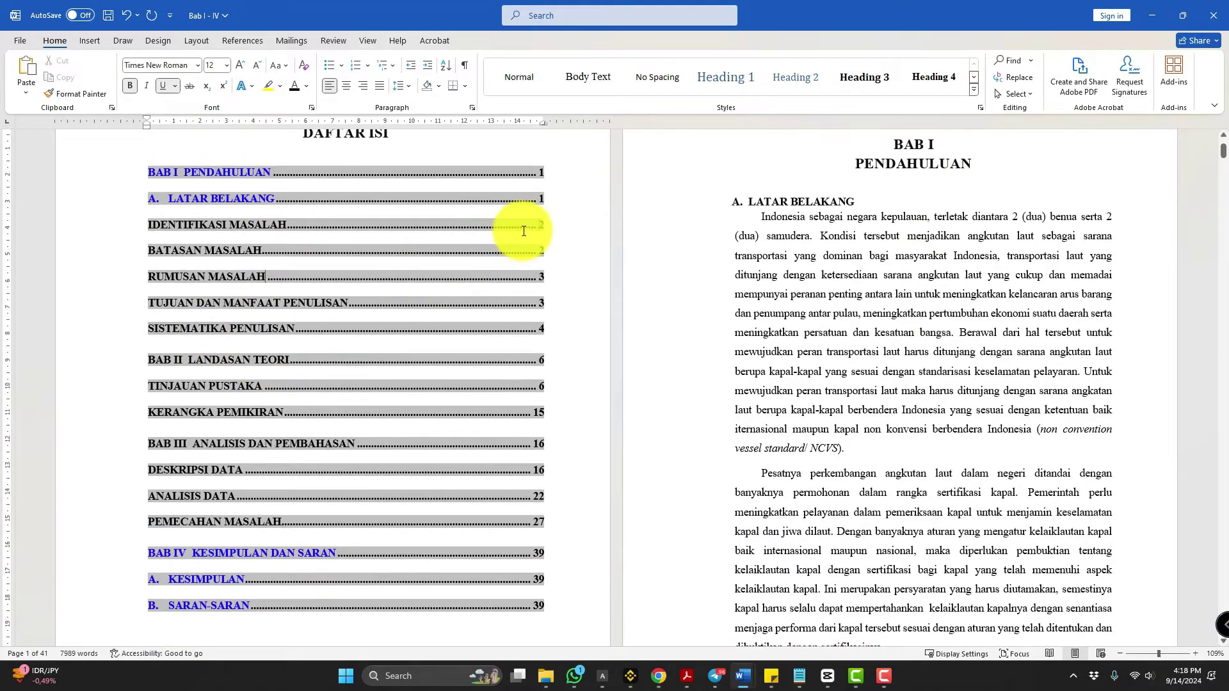
Remove the letter from the LATAR BELAKANG contents entry and apply A., B., C. numbering to the entries IDENTIFIKASI MASALAH through SISTEMATIKA PENULISAN.
left_click(553, 230)
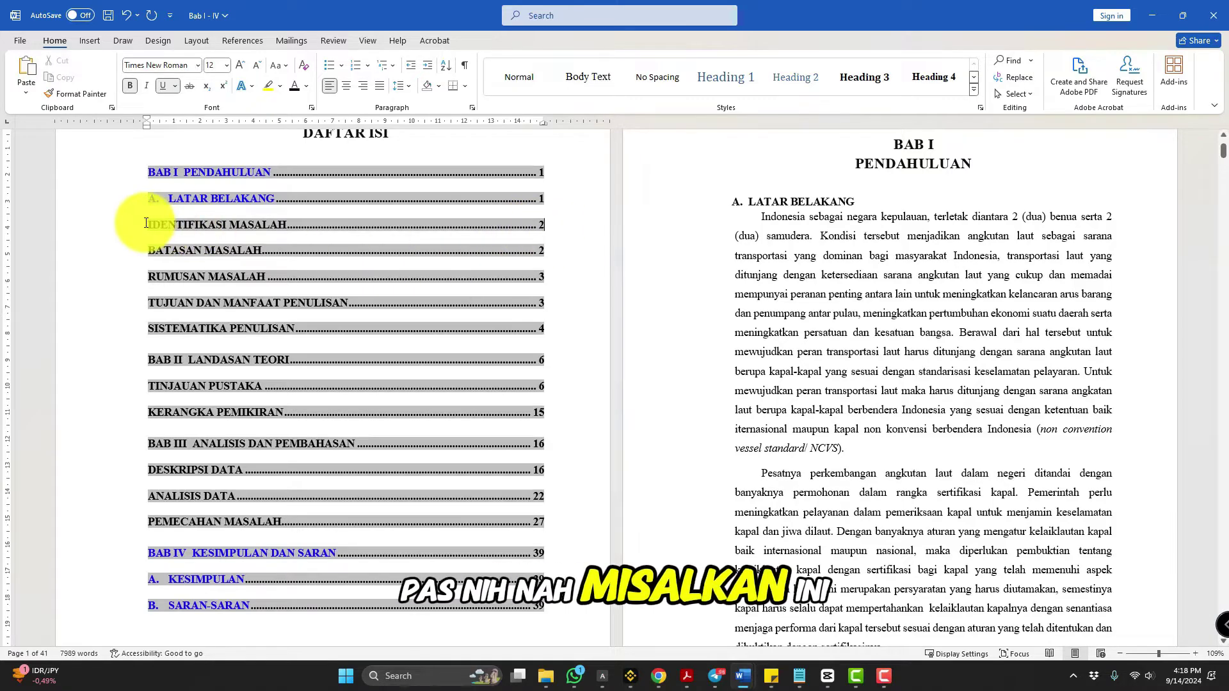
left_click_drag(146, 223, 286, 287)
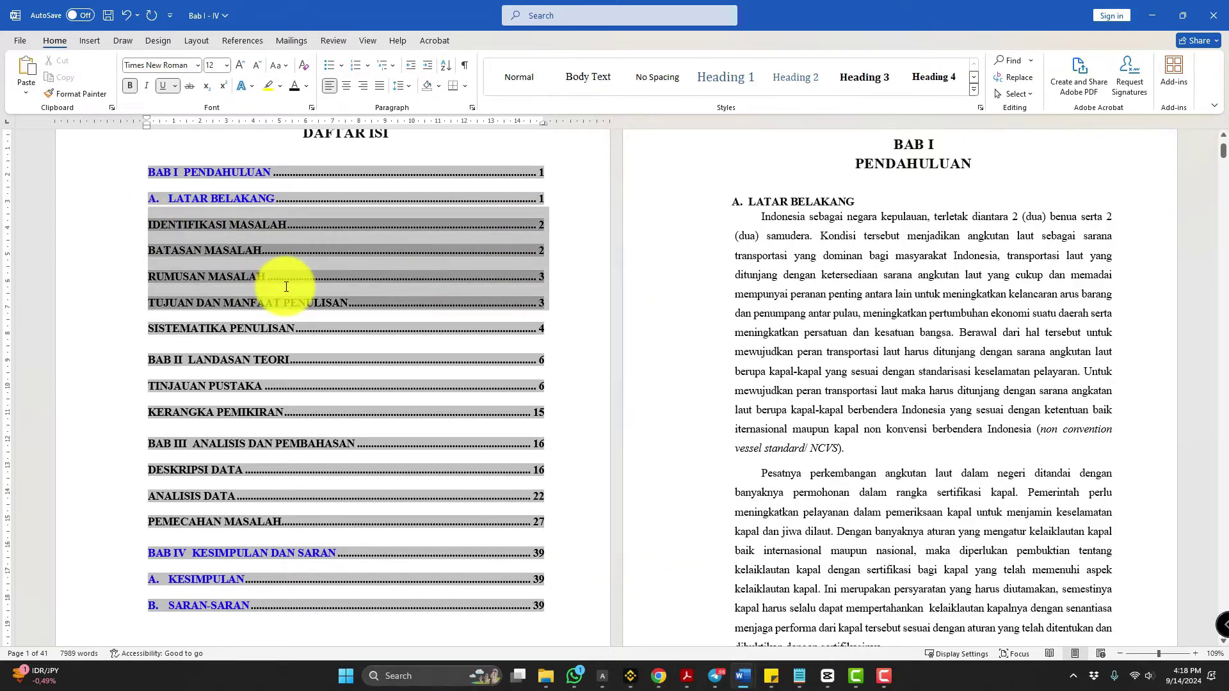
left_click(168, 199)
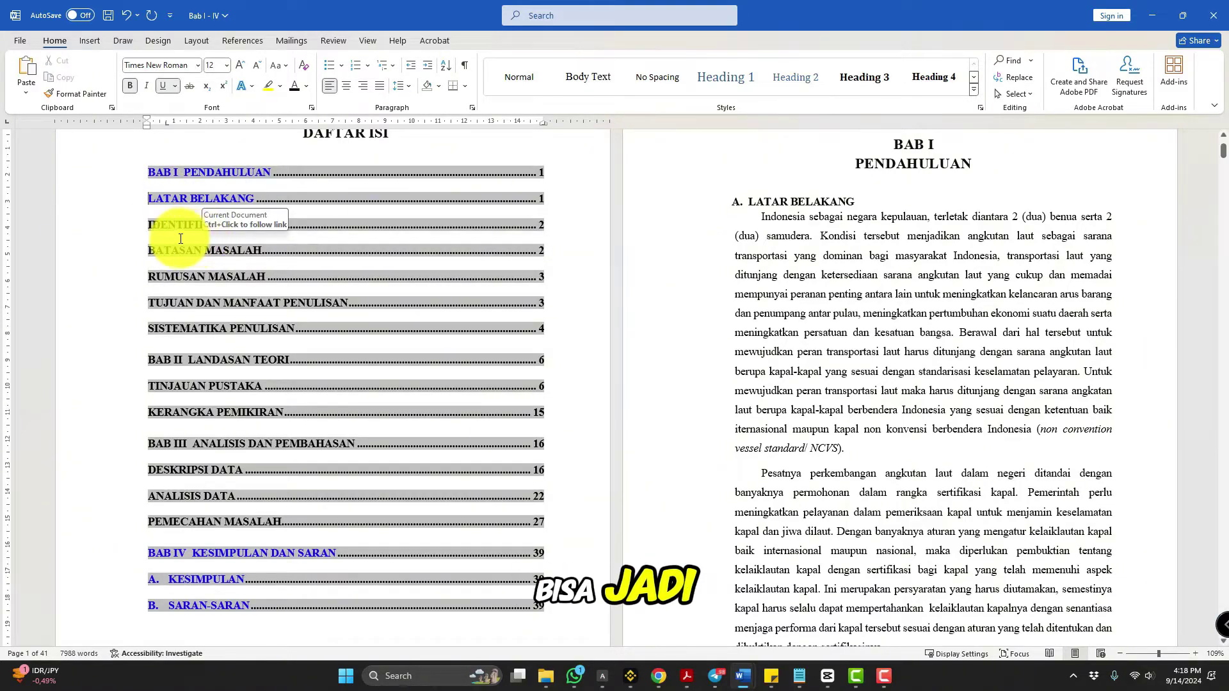
left_click_drag(131, 227, 301, 318)
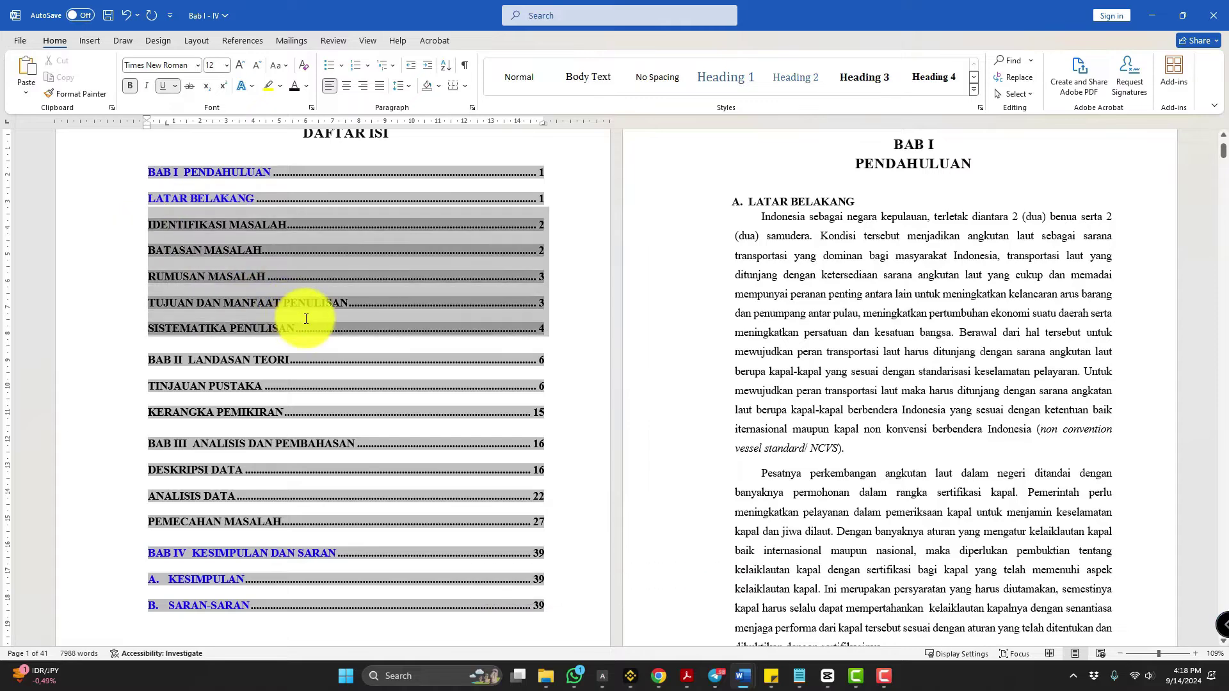
left_click(368, 66)
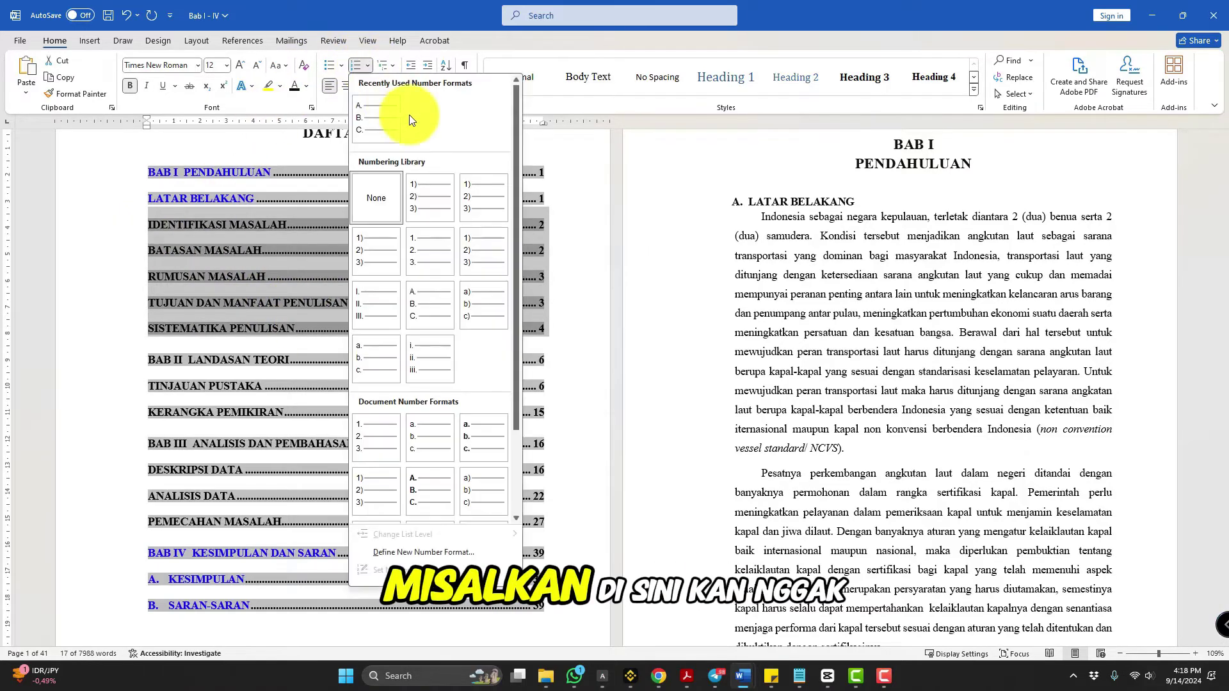
left_click(386, 121)
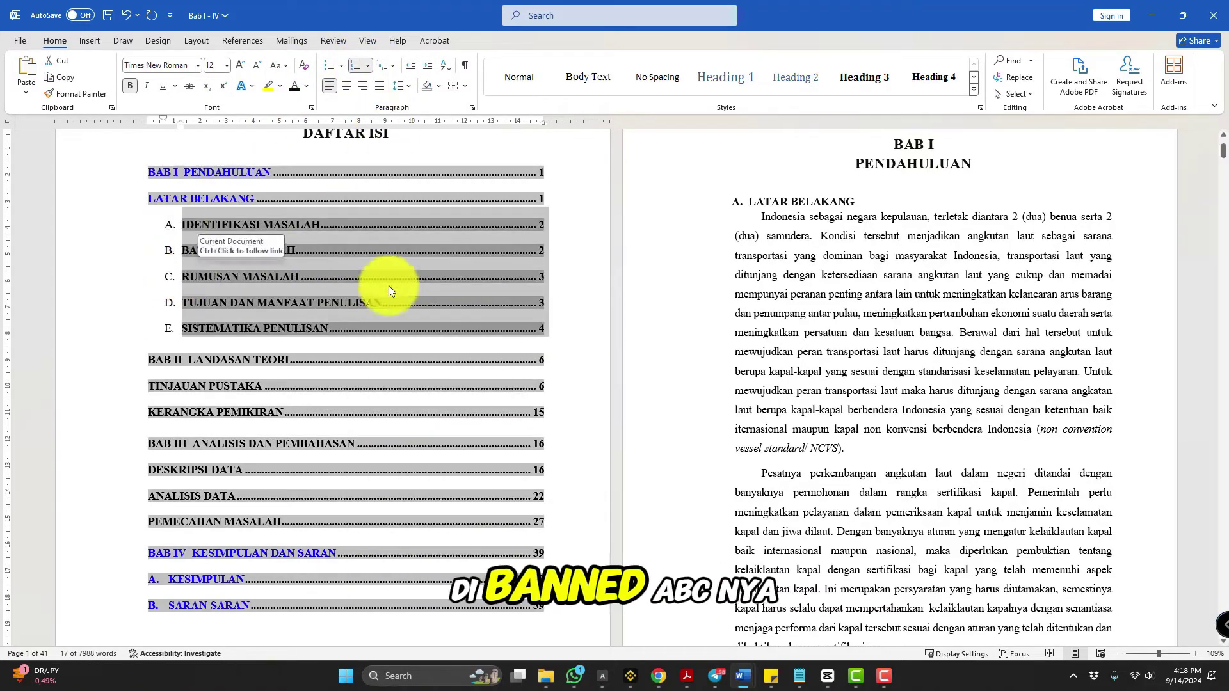
left_click(548, 253)
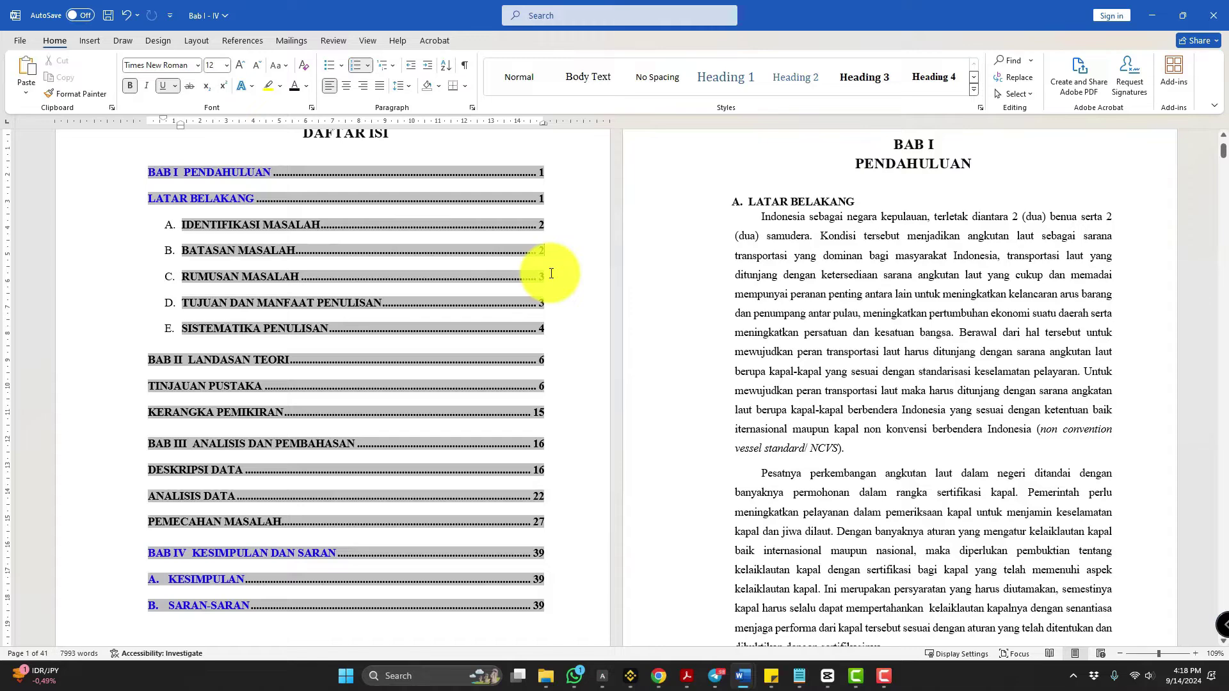
Compare the BATASAN MASALAH entry in the table of contents with the page where its heading stands in the document.
scroll(532, 304, "down", 1, "ctrl")
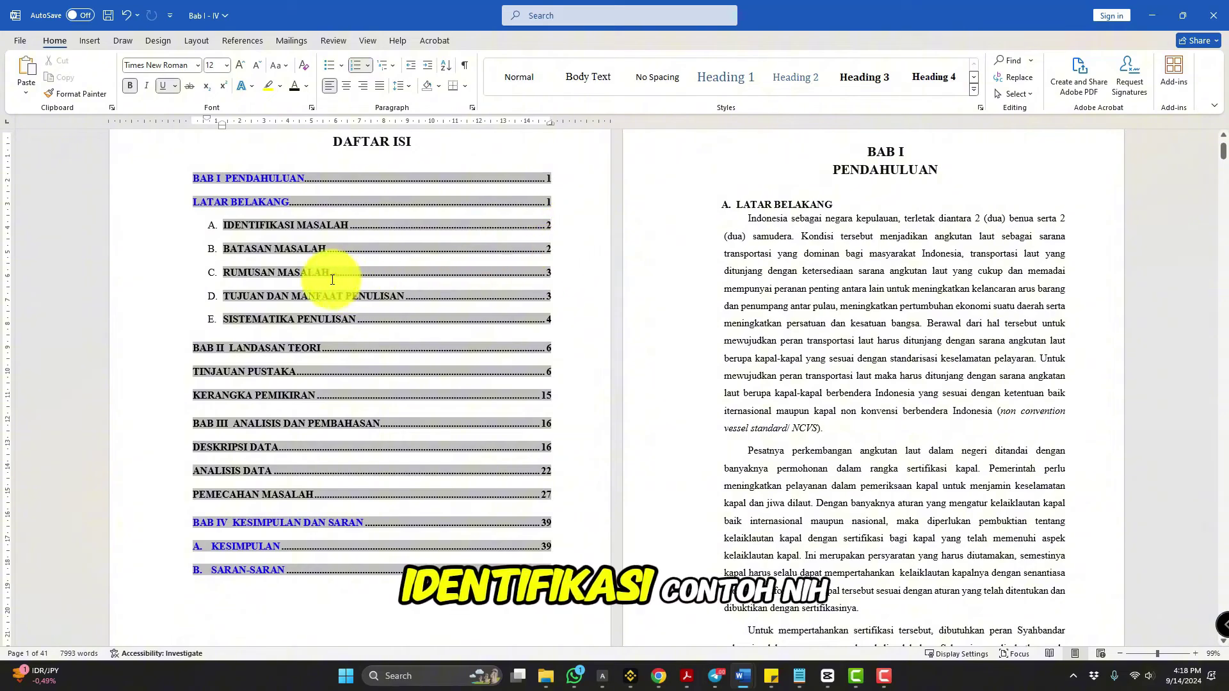
double_click(371, 251)
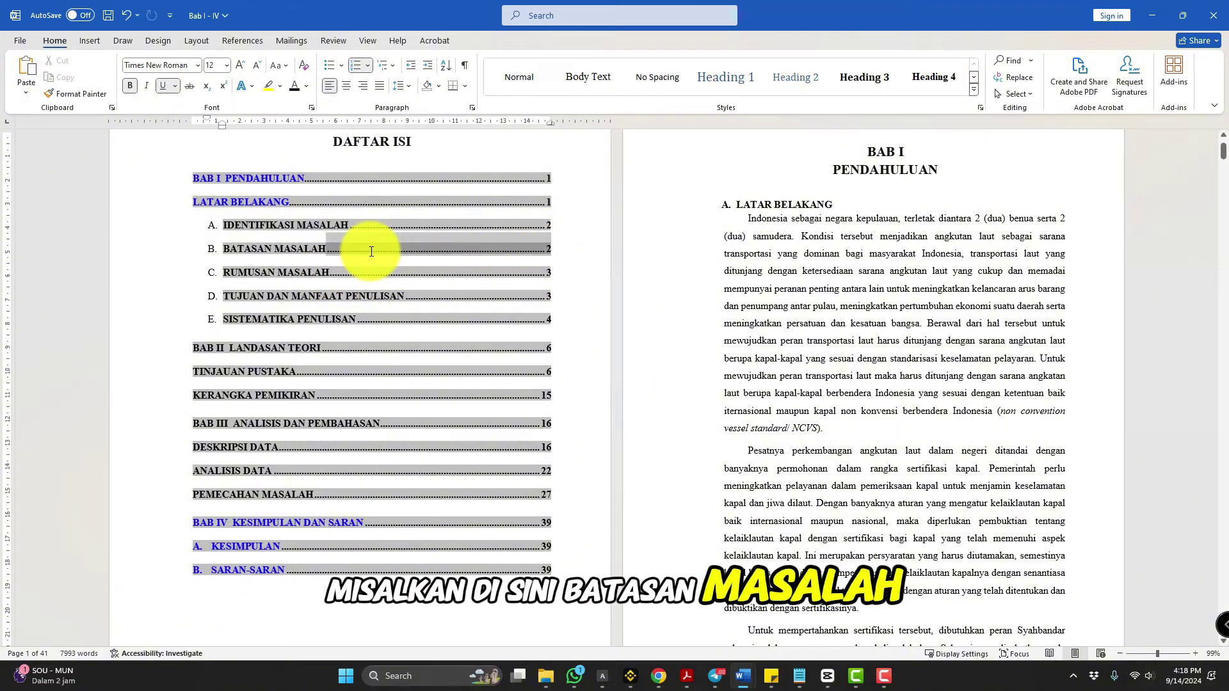
left_click(851, 343)
scroll(739, 360, "down", 6)
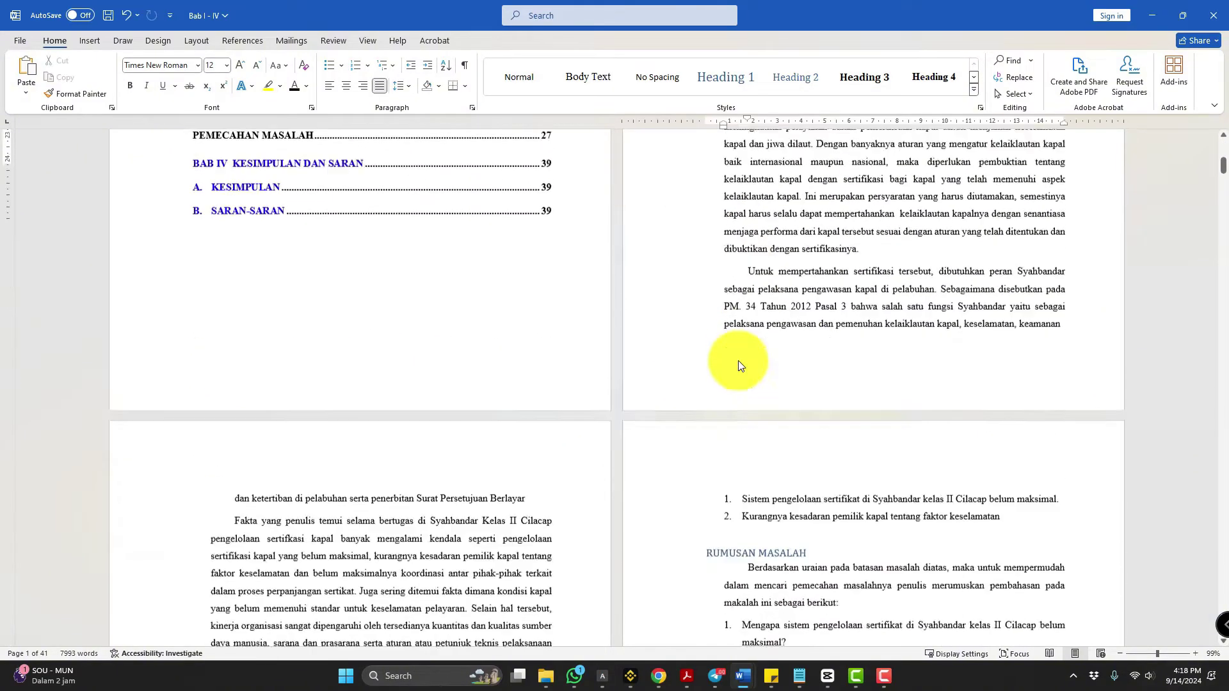
scroll(738, 359, "down", 7)
left_click(225, 334)
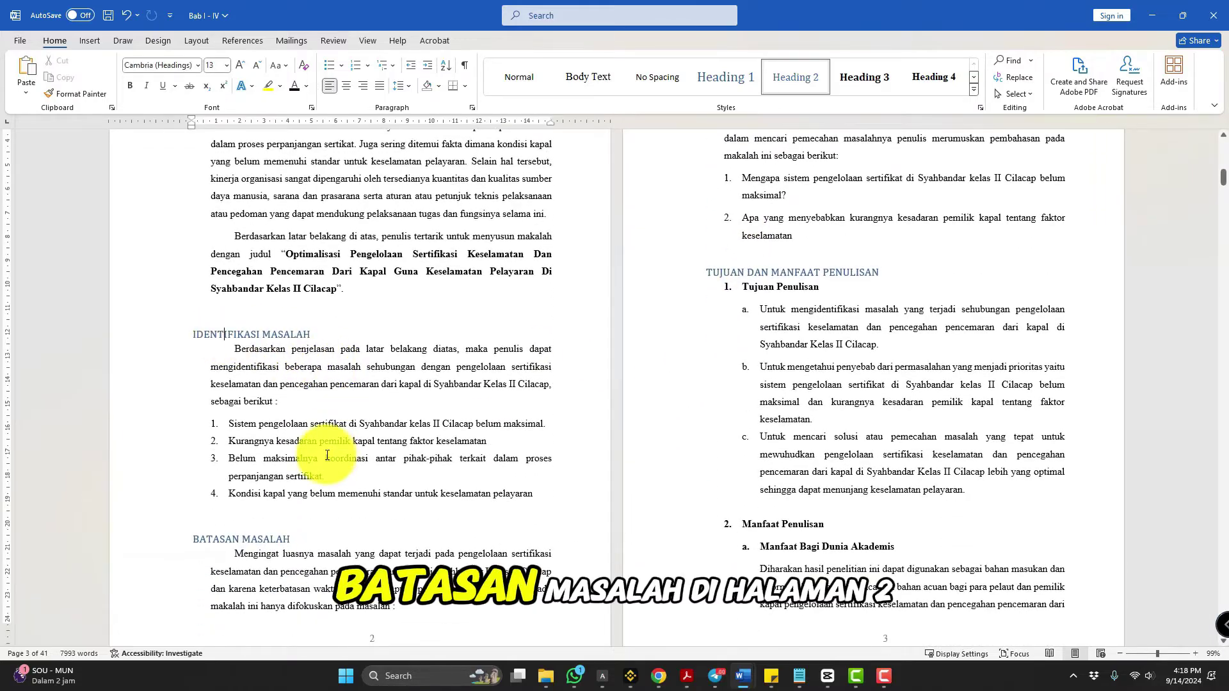
scroll(314, 448, "down", 2)
left_click(179, 425)
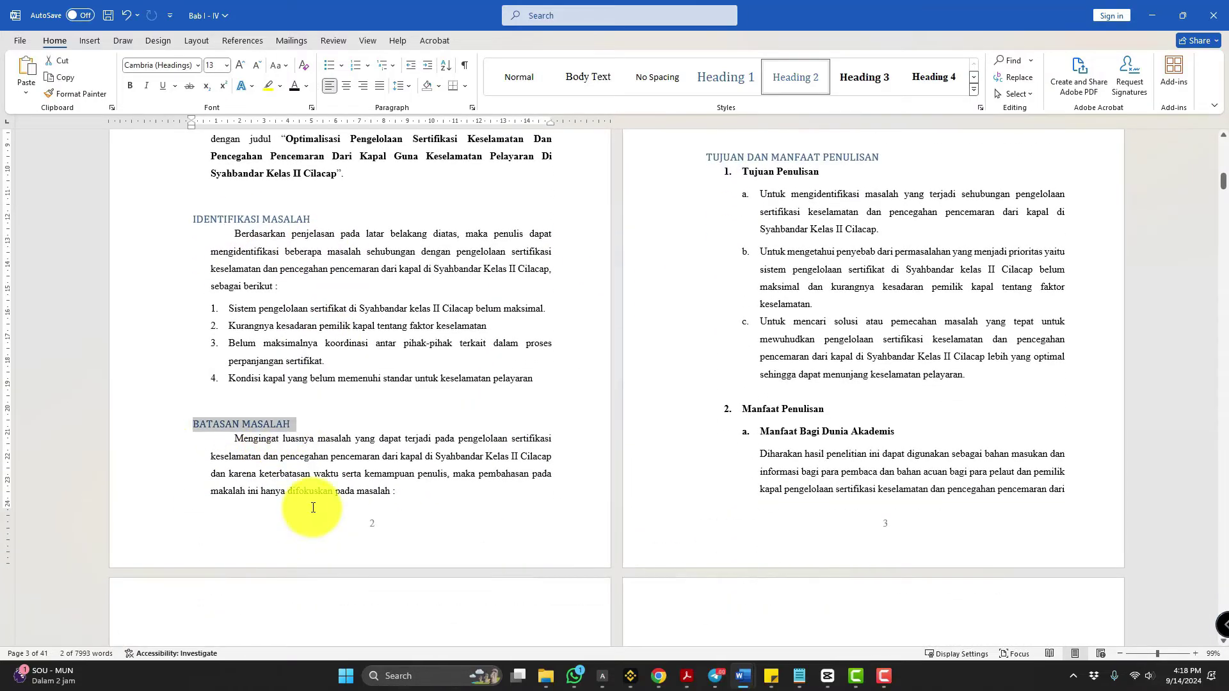
left_click(313, 506)
Insert five blank paragraphs above the IDENTIFIKASI MASALAH heading.
left_click(258, 205)
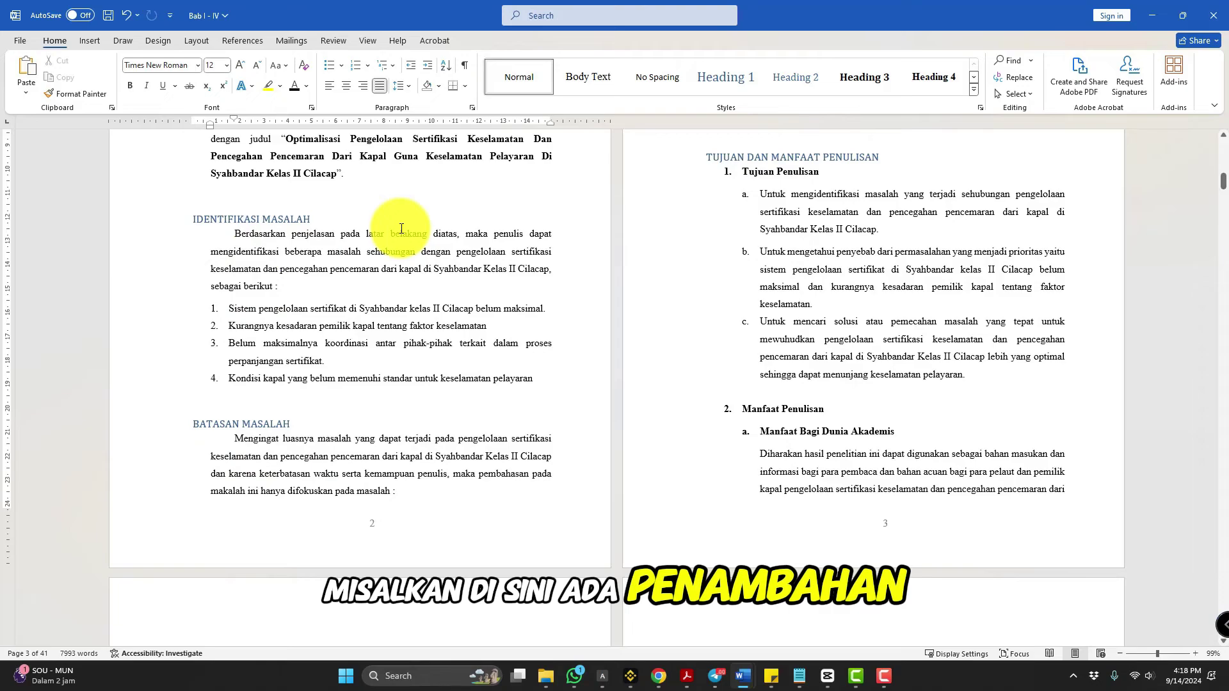
key("Return")
key("Return")
key("Return")
key("Return")
key("Return")
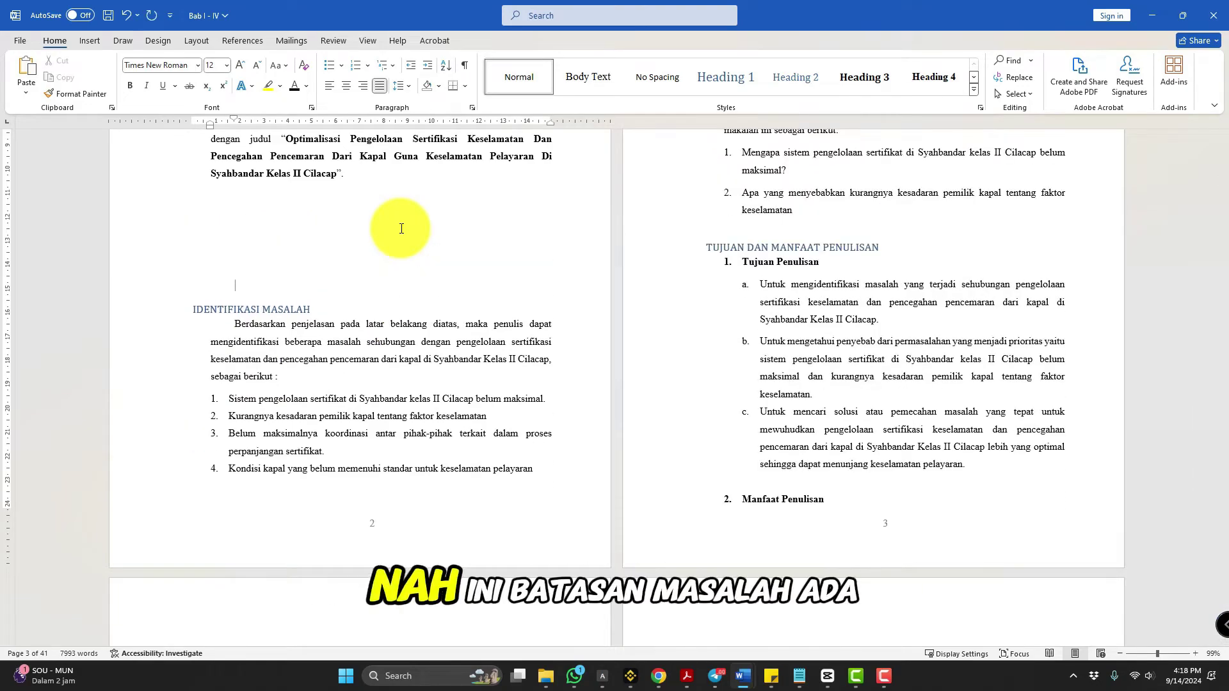
Update only the page numbers of the table of contents under DAFTAR ISI and check the BATASAN MASALAH entry.
scroll(401, 228, "up", 3)
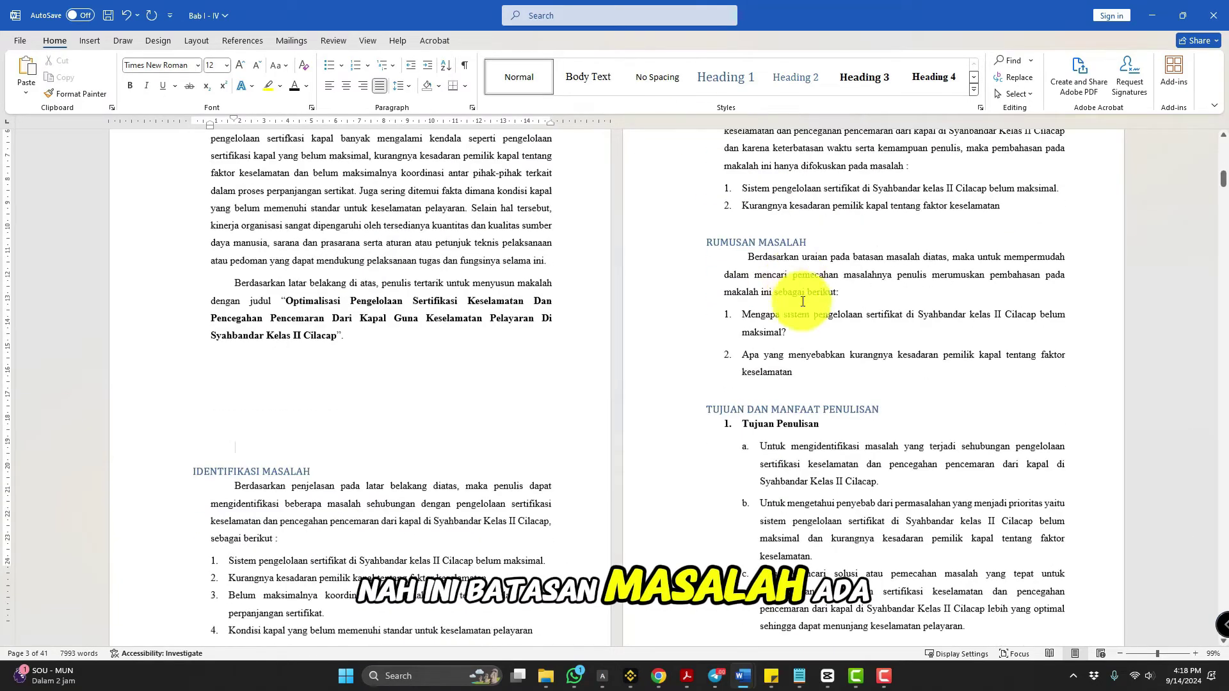
scroll(894, 459, "down", 3)
scroll(784, 232, "up", 5)
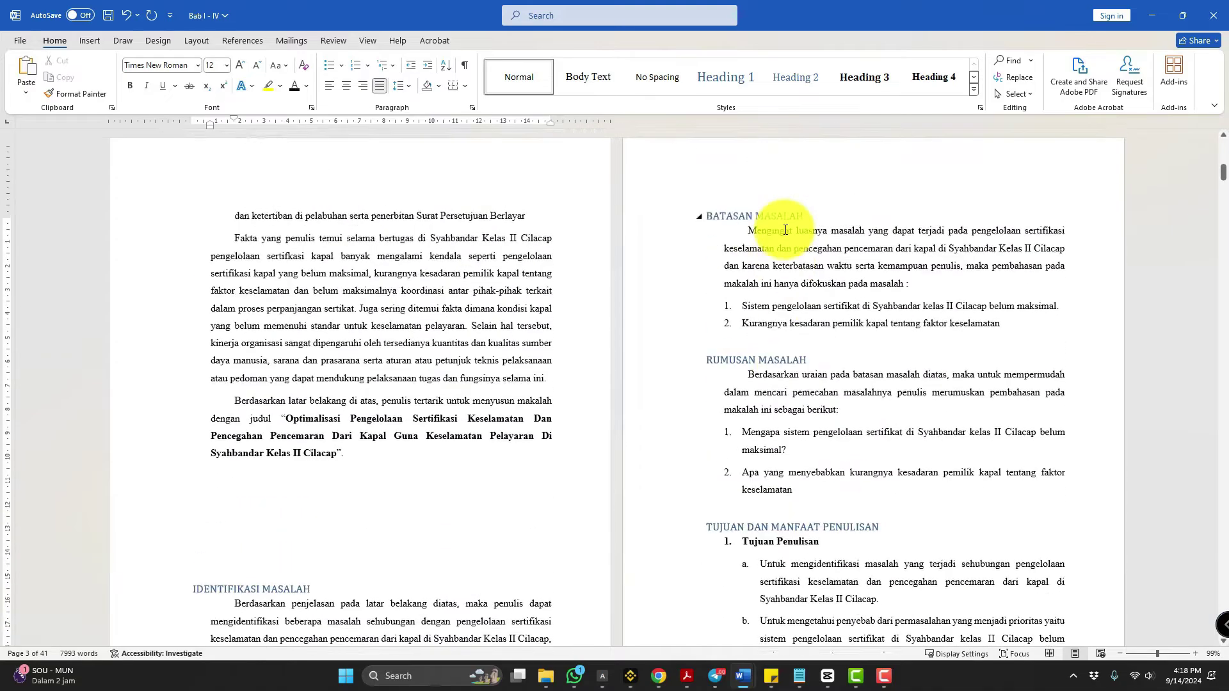
scroll(784, 232, "up", 8)
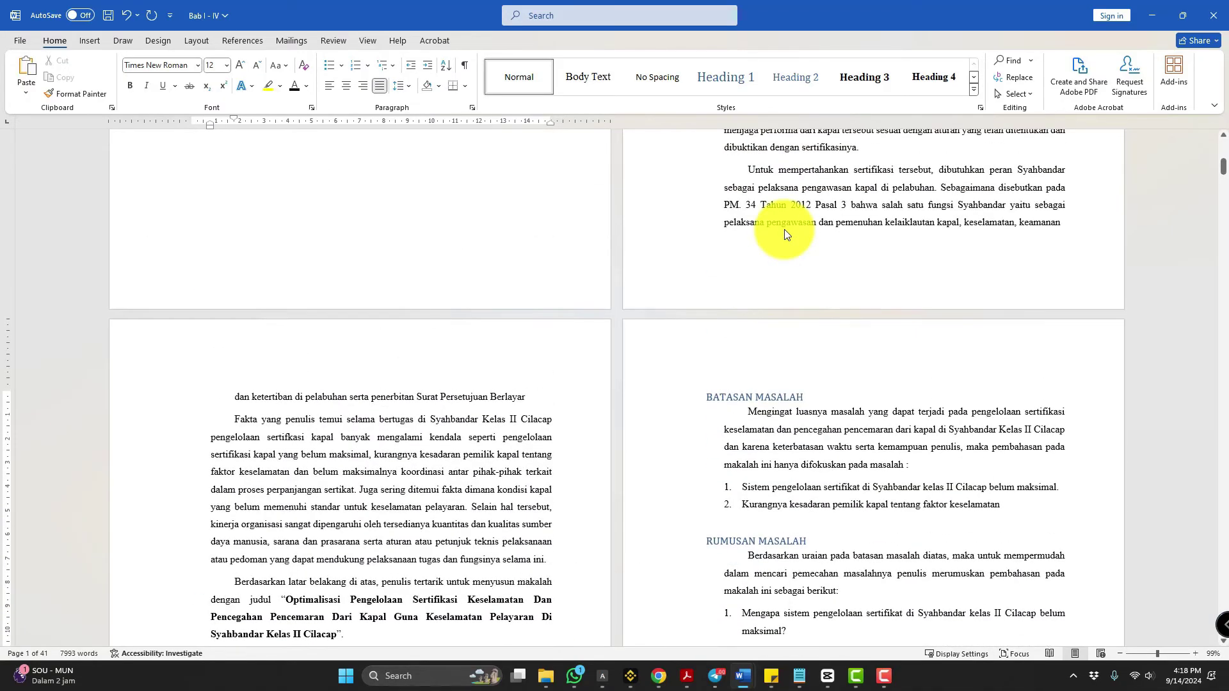
scroll(785, 229, "up", 3)
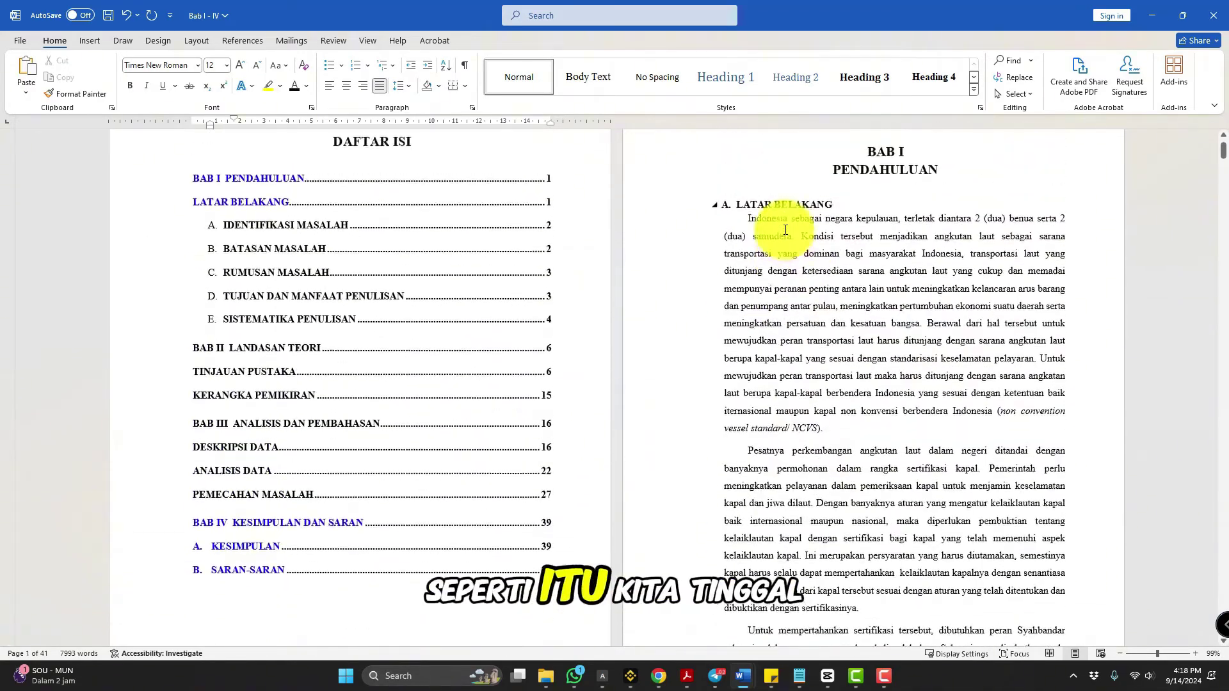
left_click(246, 236)
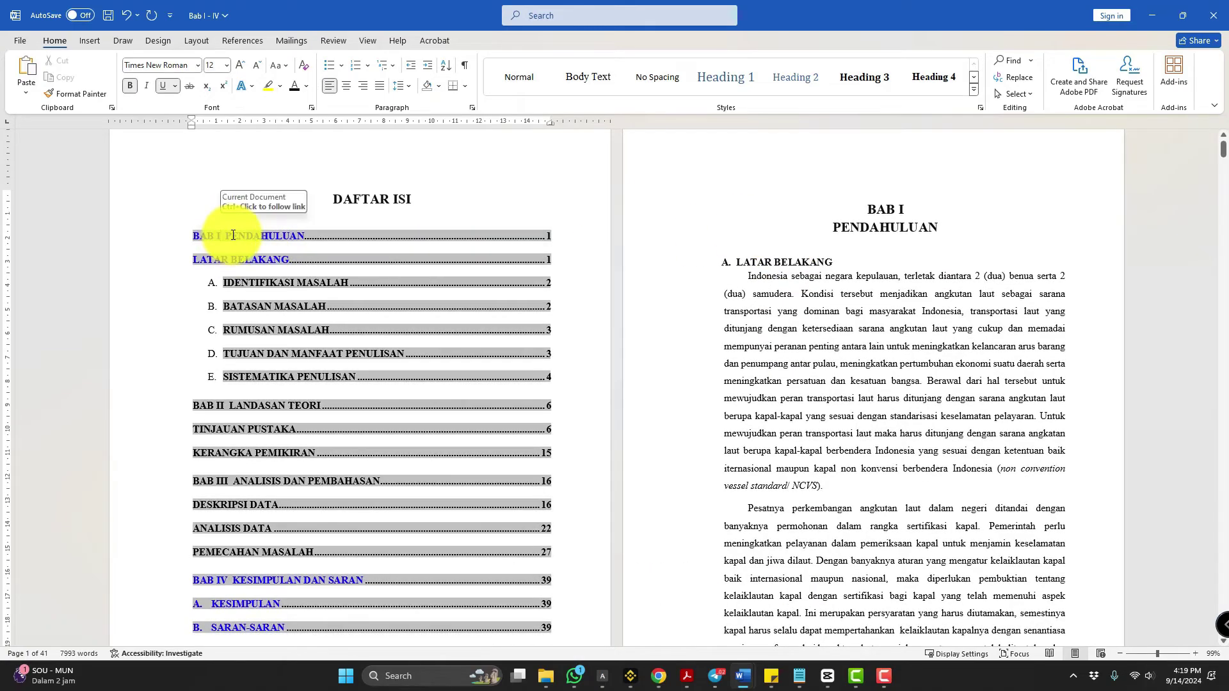
right_click(233, 235)
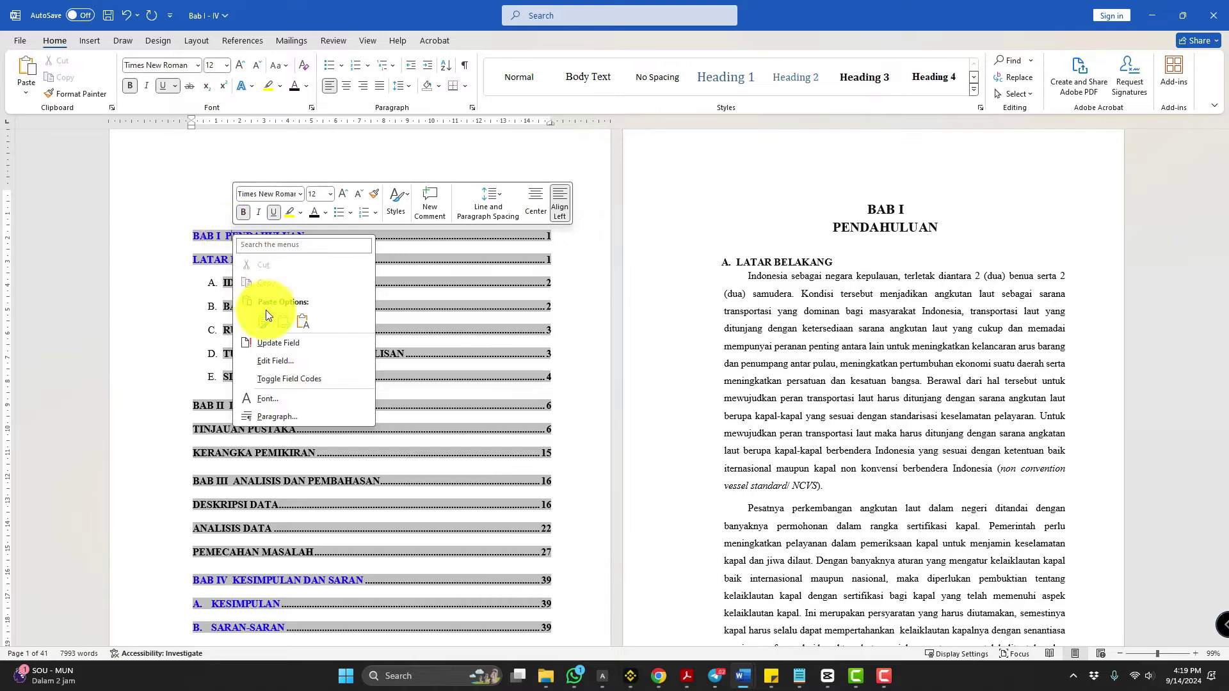
left_click(282, 343)
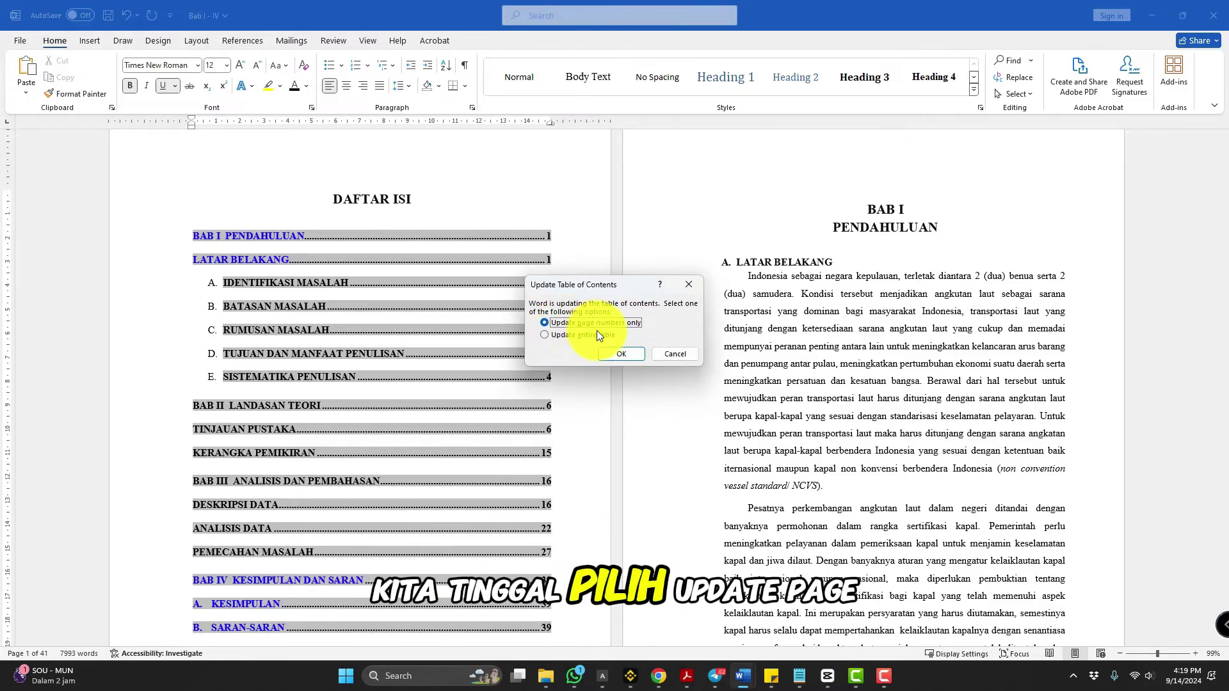
left_click(622, 354)
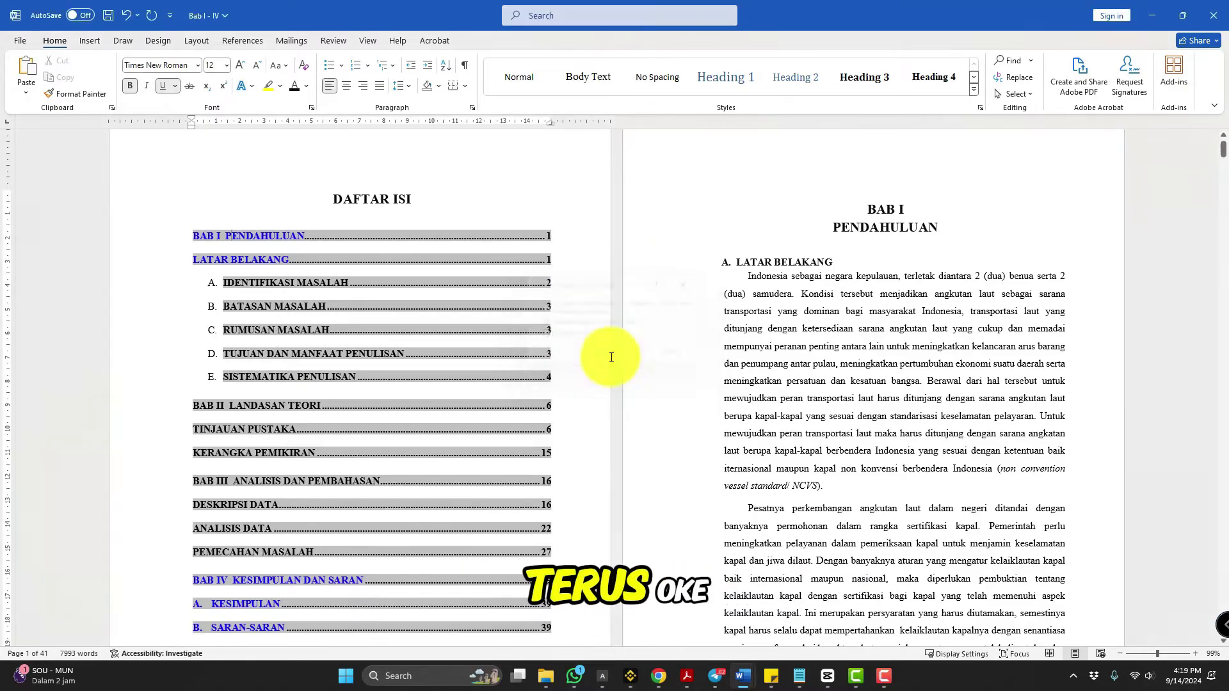
left_click(265, 306)
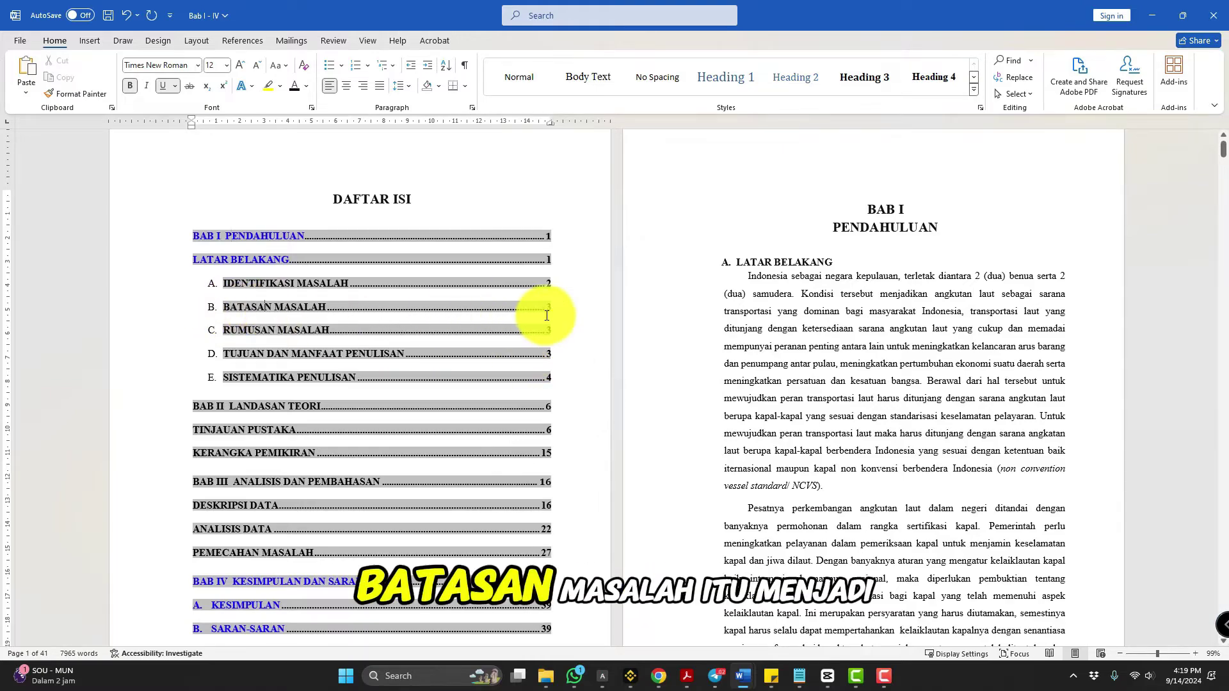
left_click_drag(556, 307, 220, 308)
left_click(719, 307)
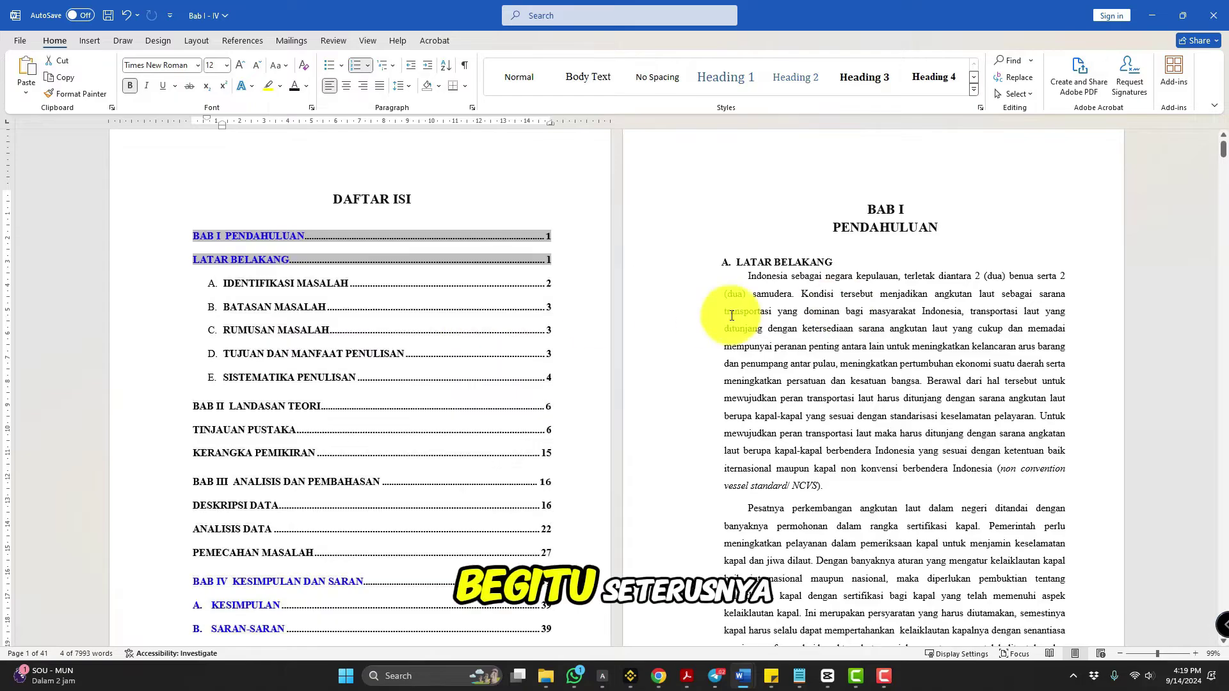
Add the subheading text RUMUSAN MASALAH 2 on the empty line above the TUJUAN DAN MANFAAT PENULISAN heading.
scroll(617, 335, "down", 3)
scroll(616, 334, "down", 6)
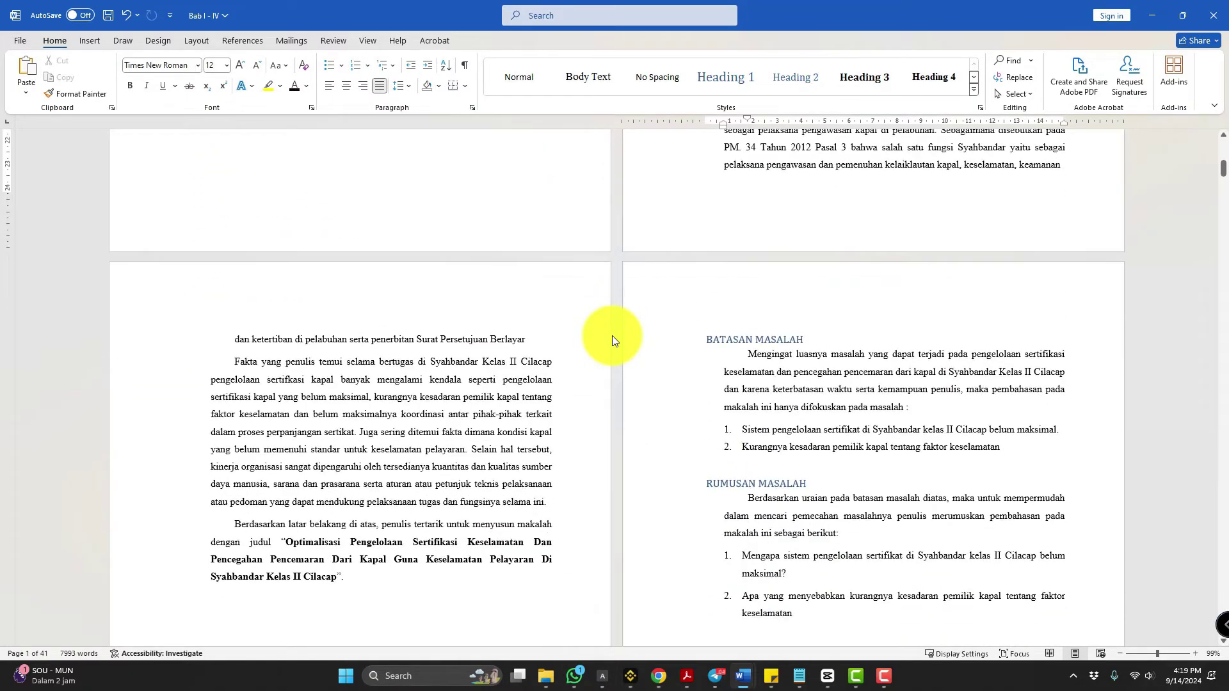
scroll(612, 335, "down", 2)
scroll(613, 335, "down", 4)
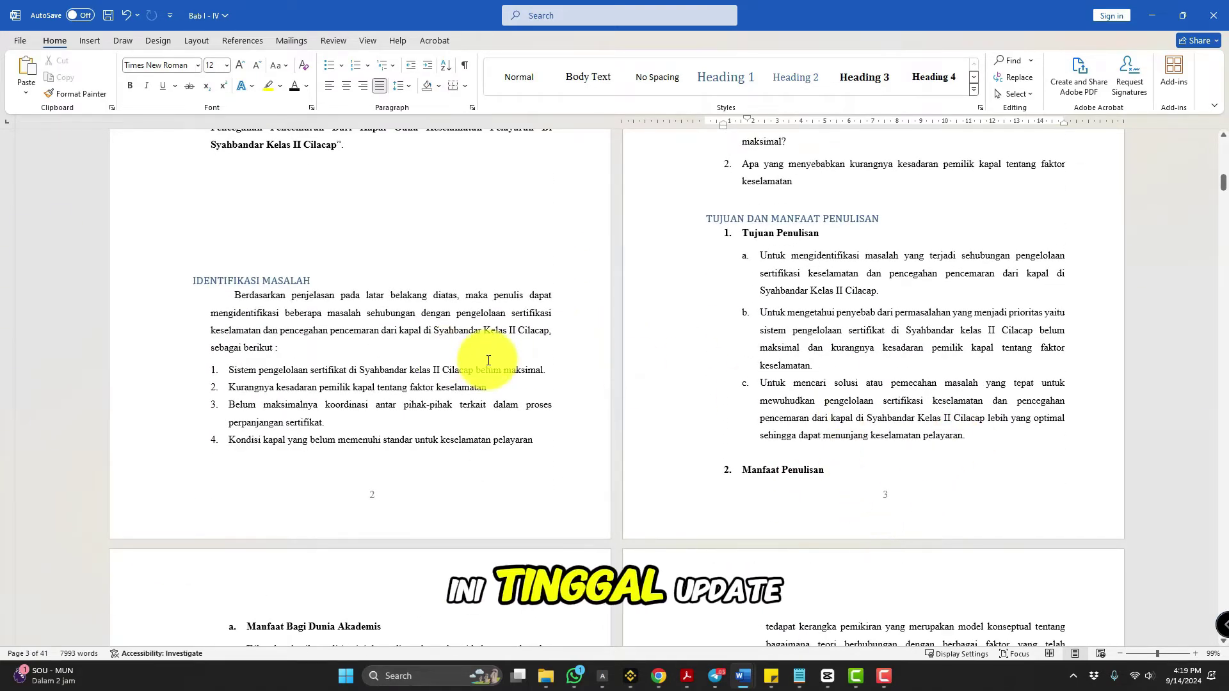
scroll(488, 360, "up", 4)
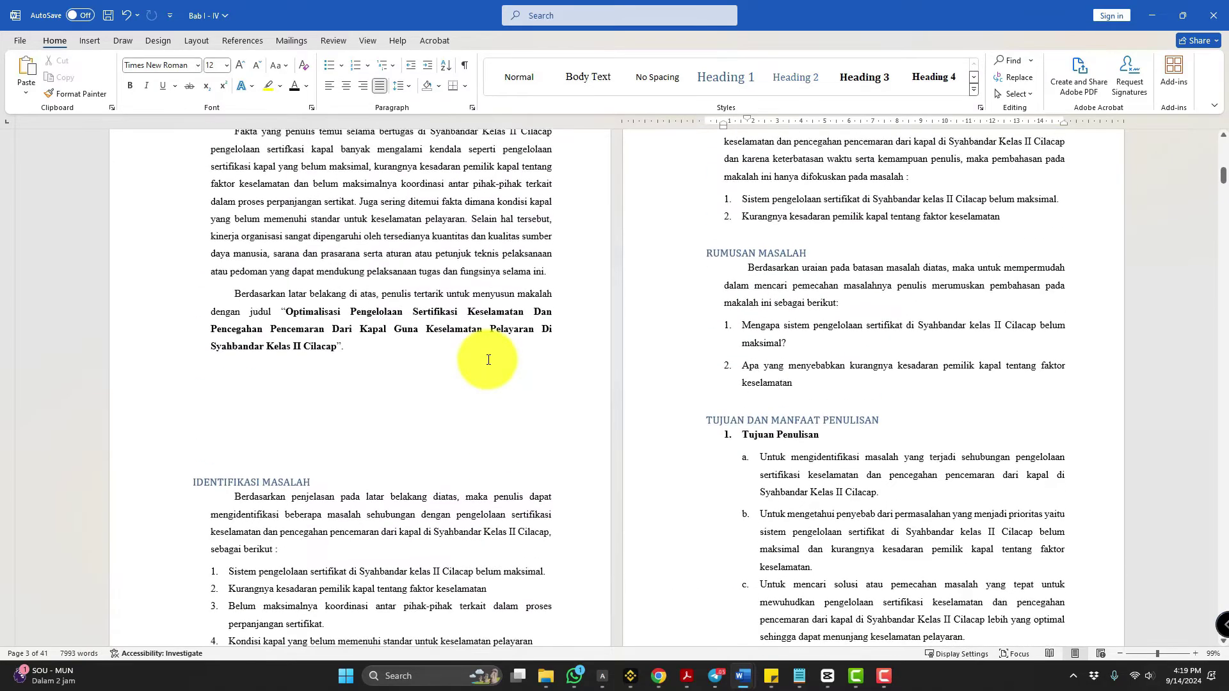
scroll(558, 347, "down", 1)
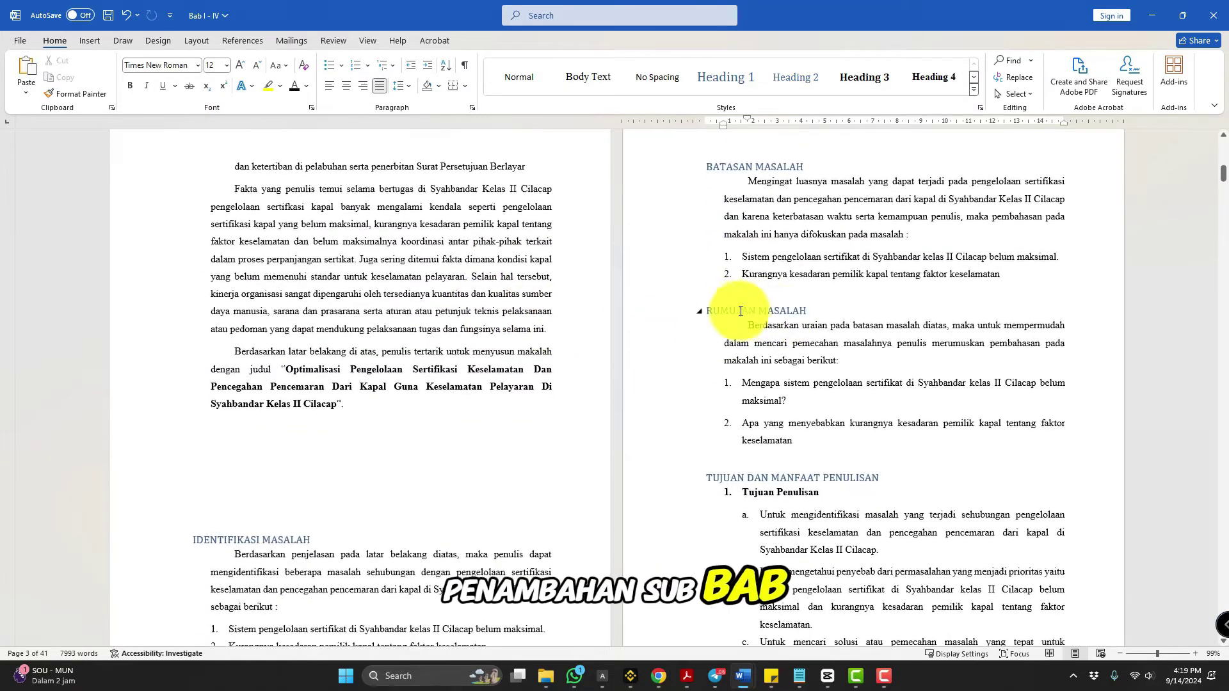
left_click(815, 315)
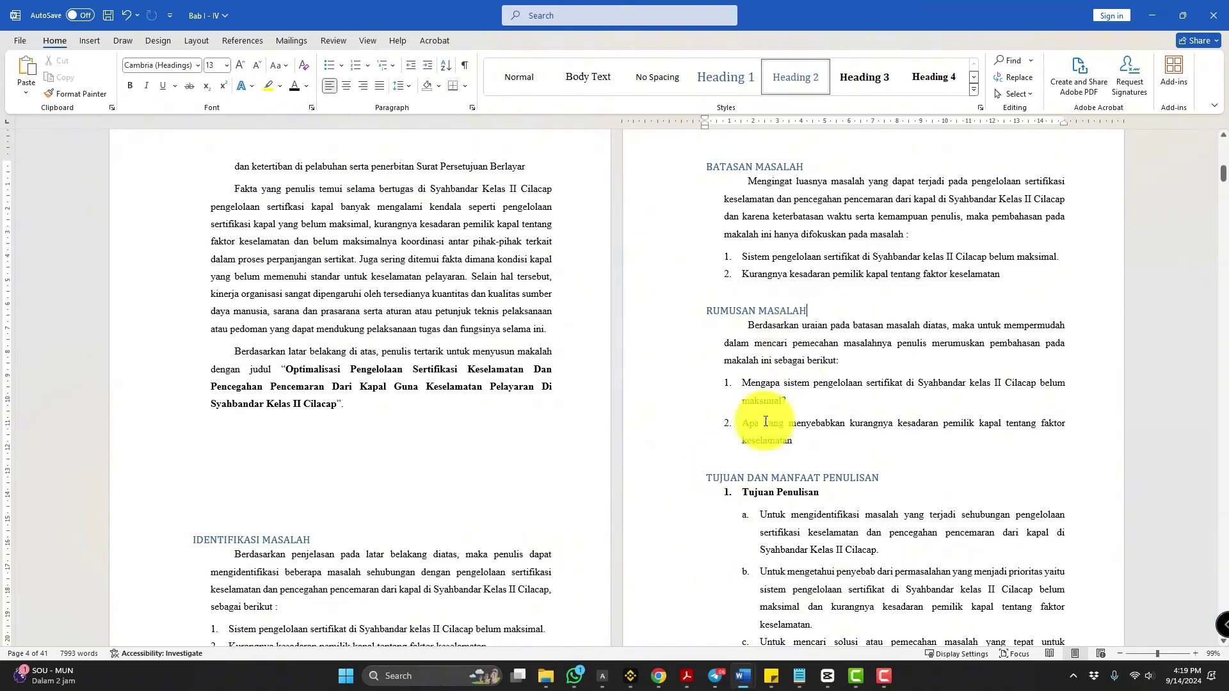
left_click_drag(709, 312, 814, 314)
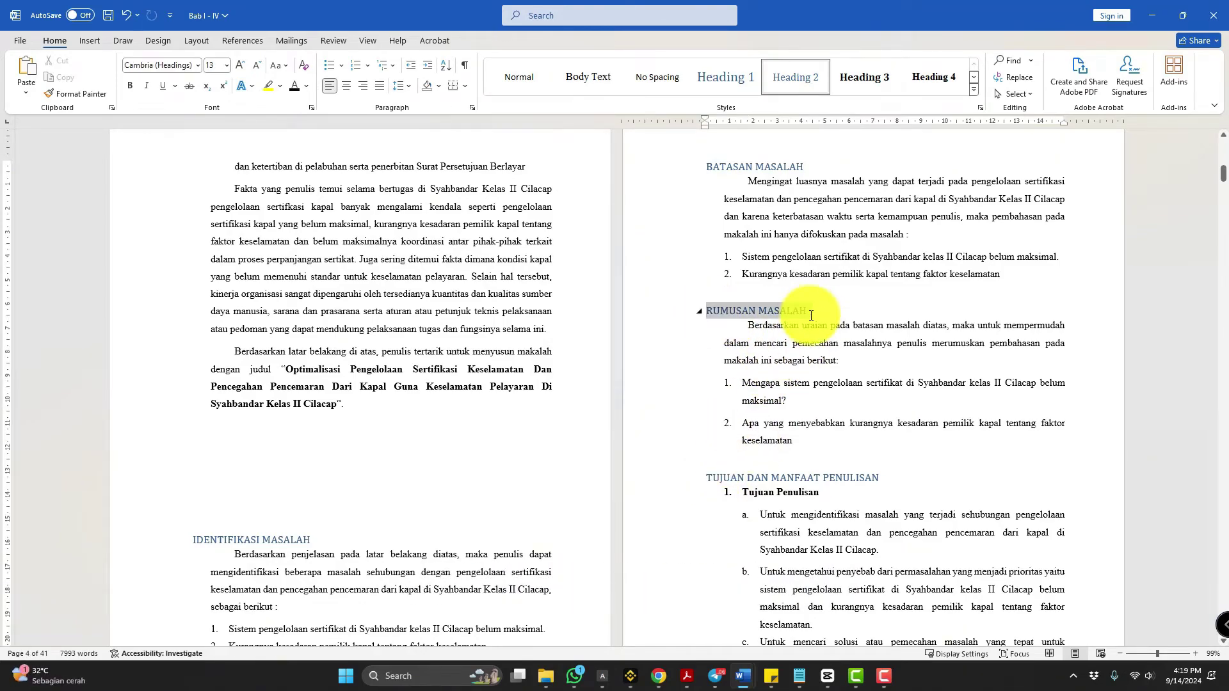
left_click(723, 459)
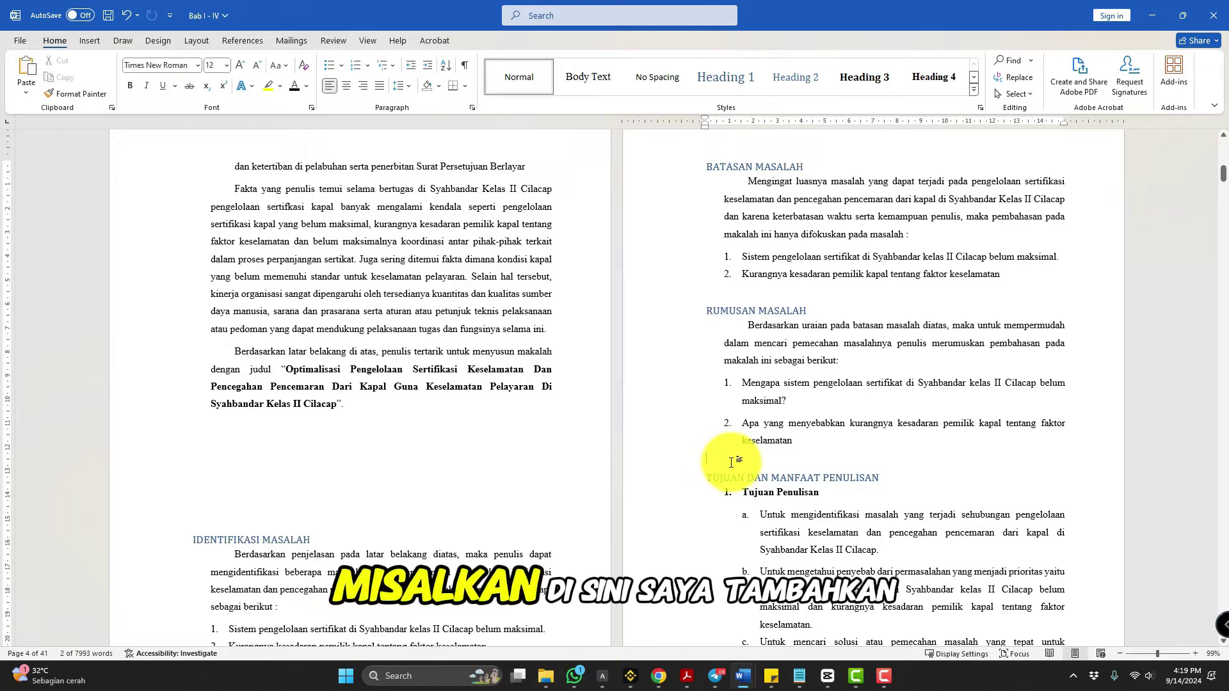
type("Rumu")
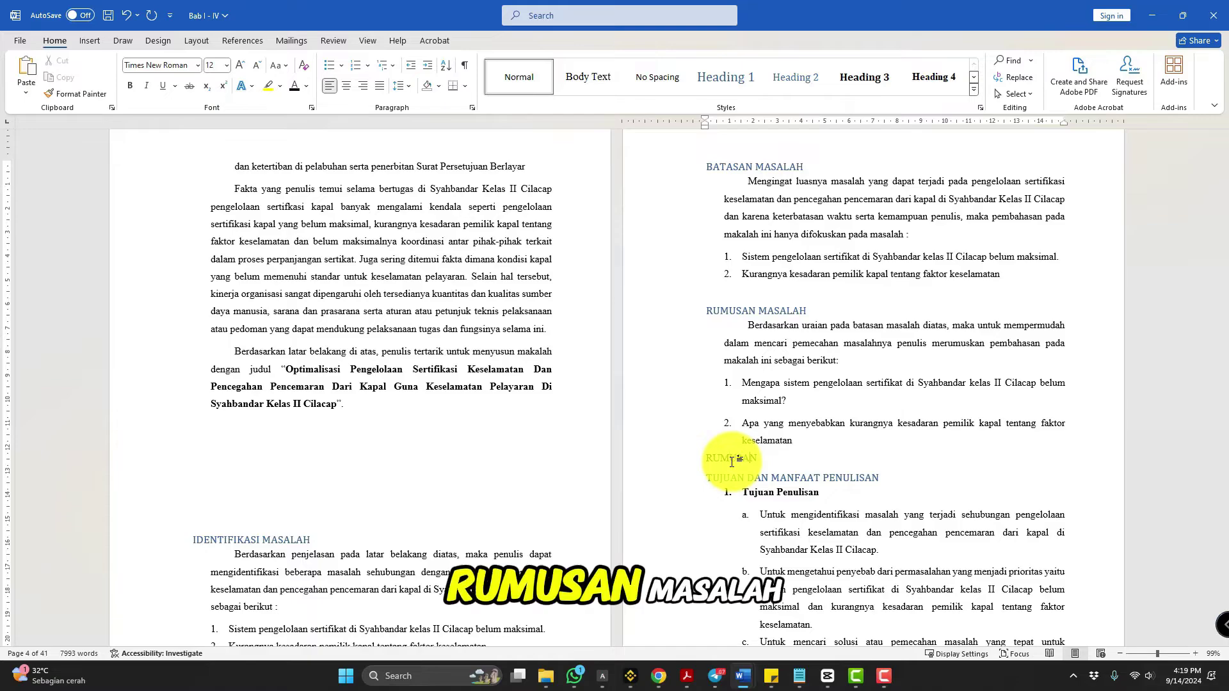
type("ALAH 2")
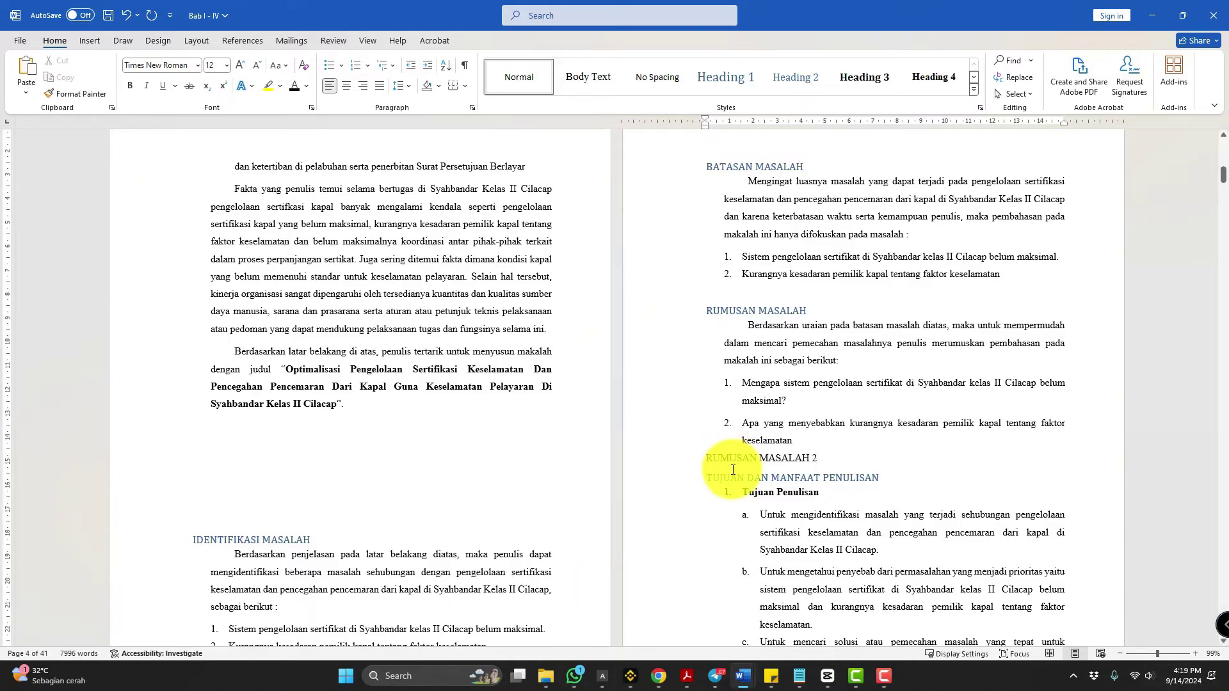
Apply the Heading 2 style to the RUMUSAN MASALAH 2 line.
scroll(711, 435, "down", 2)
left_click_drag(704, 373, 818, 373)
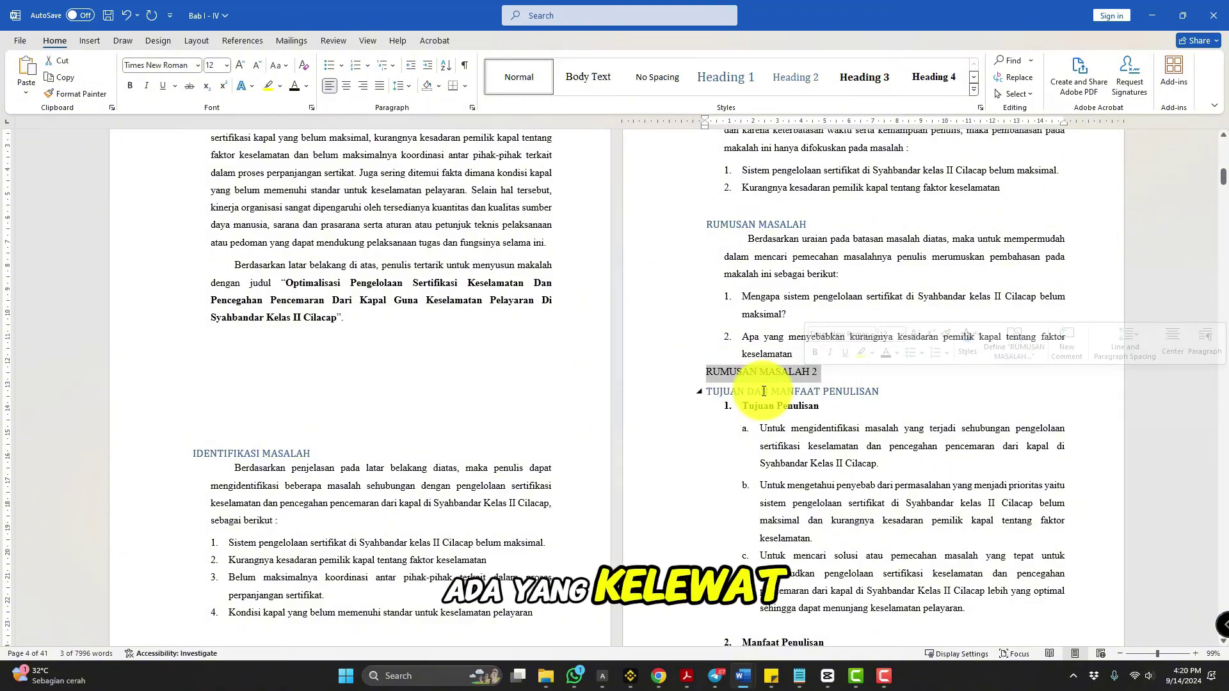
left_click(796, 82)
left_click(834, 371)
scroll(751, 371, "up", 2)
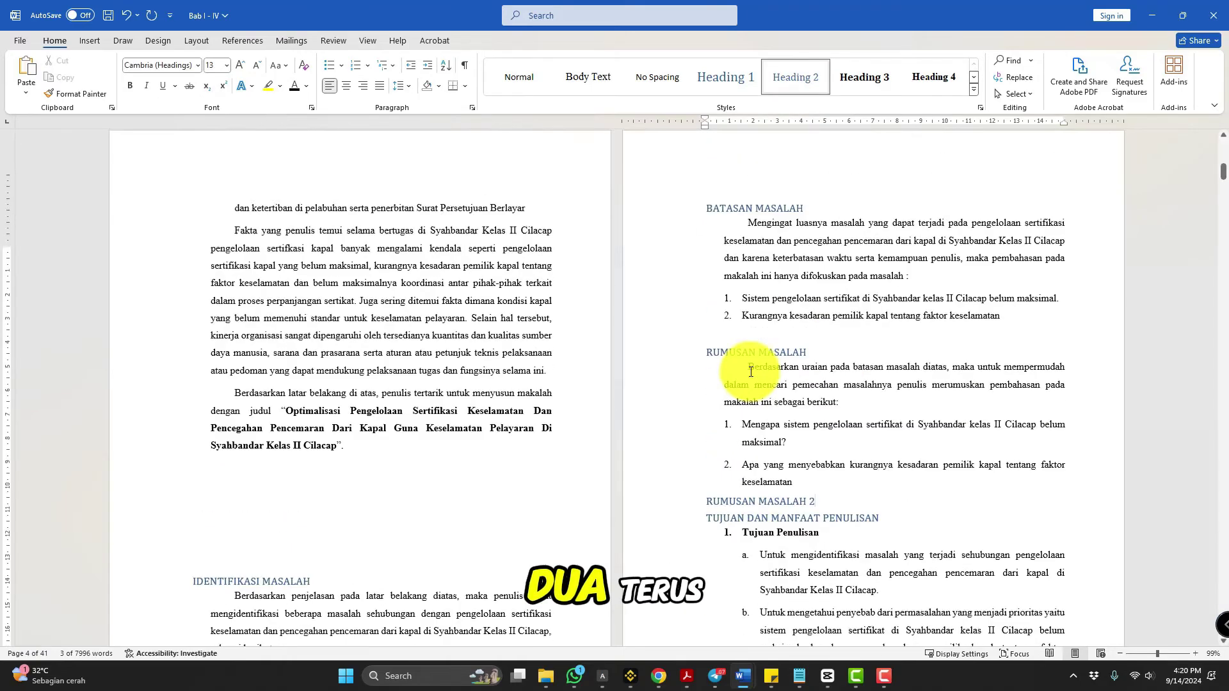
Update the entire table of contents under DAFTAR ISI and check the RUMUSAN MASALAH 2 entry.
scroll(751, 371, "up", 10)
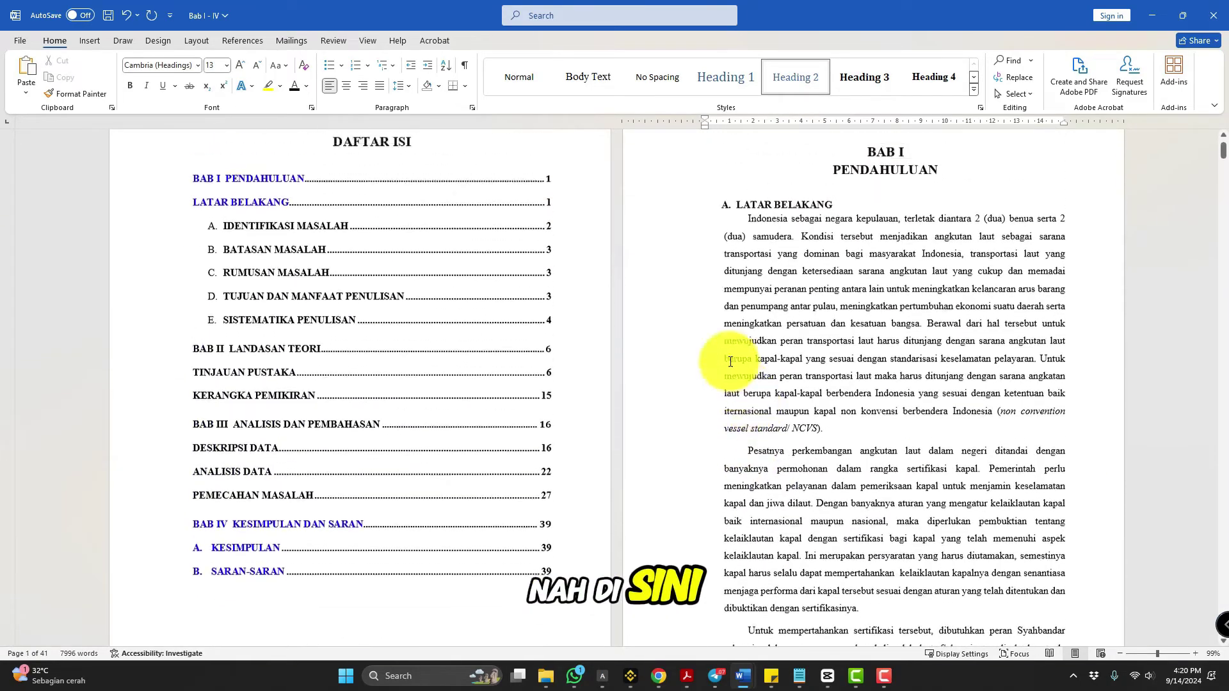
scroll(731, 362, "up", 1)
right_click(283, 234)
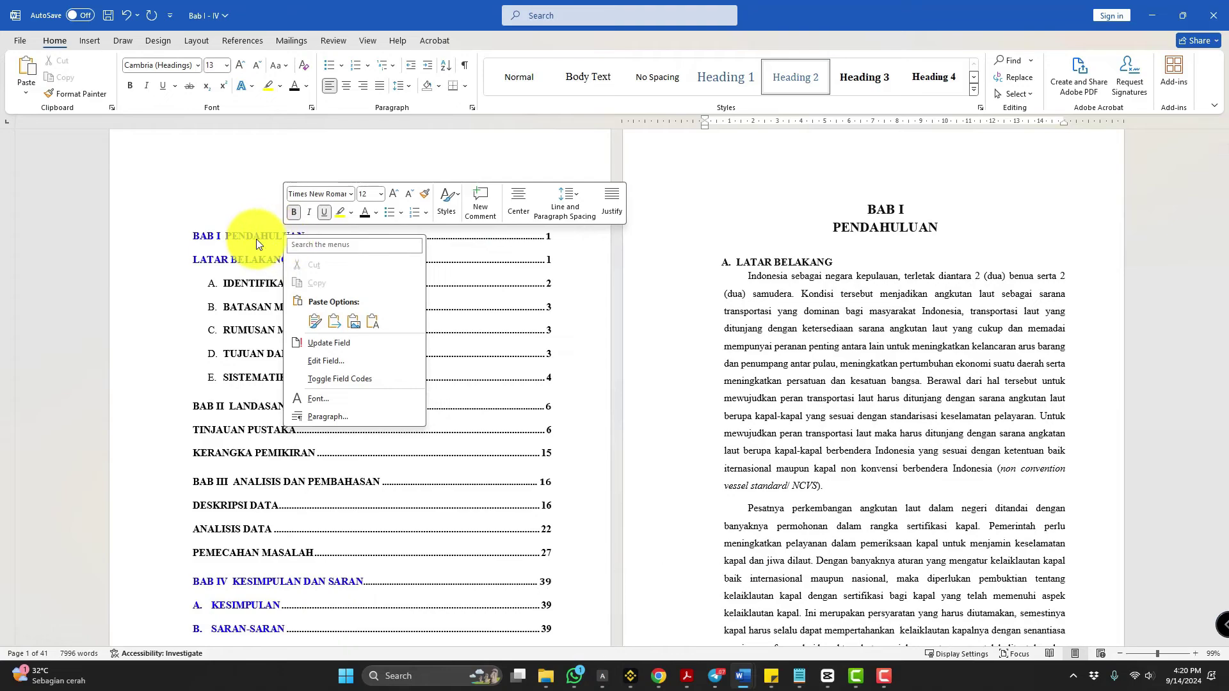
left_click(253, 240)
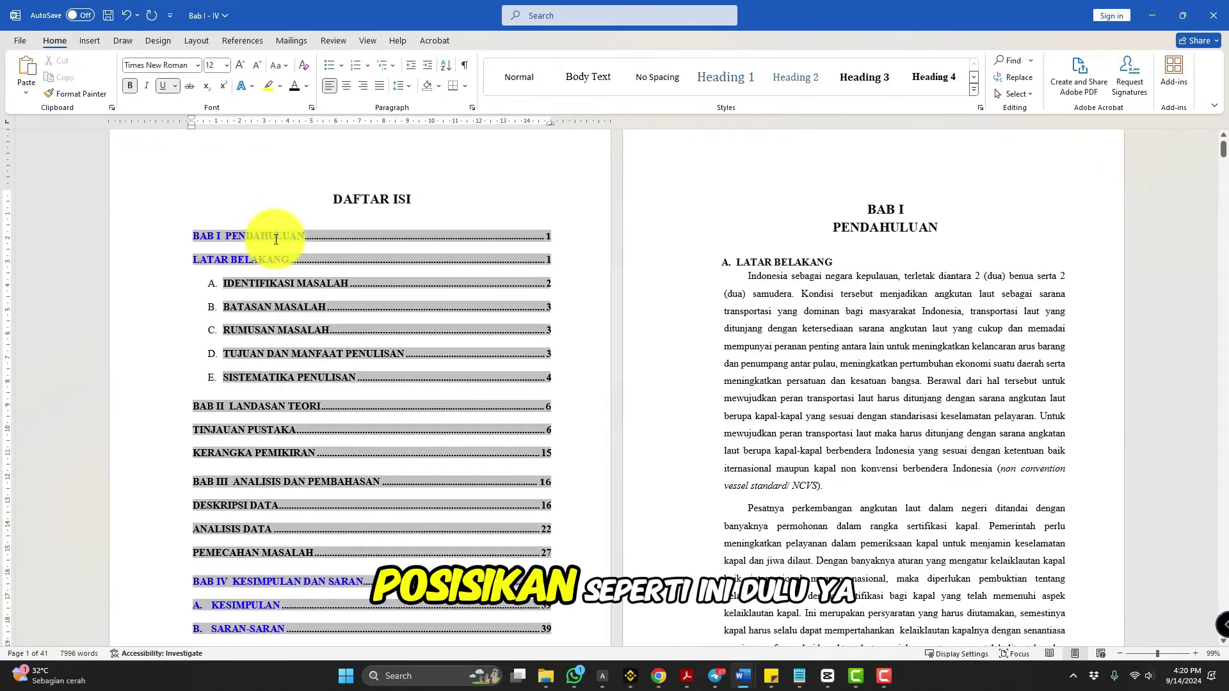
right_click(276, 239)
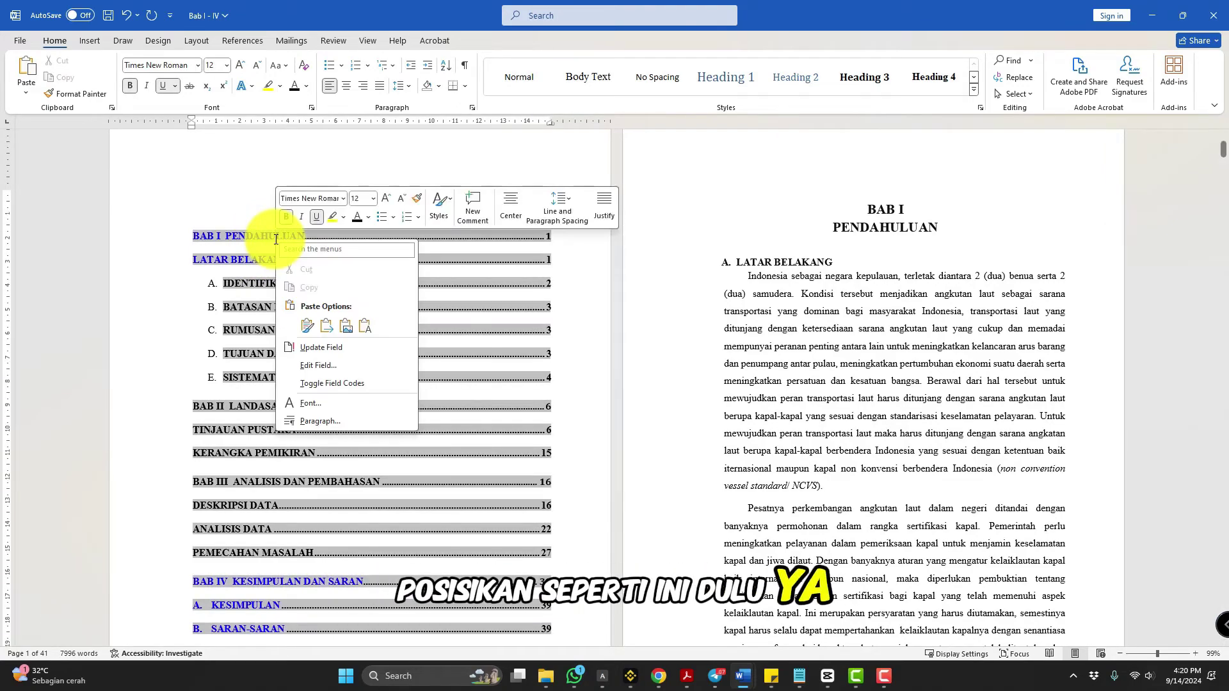
left_click(338, 348)
left_click(543, 333)
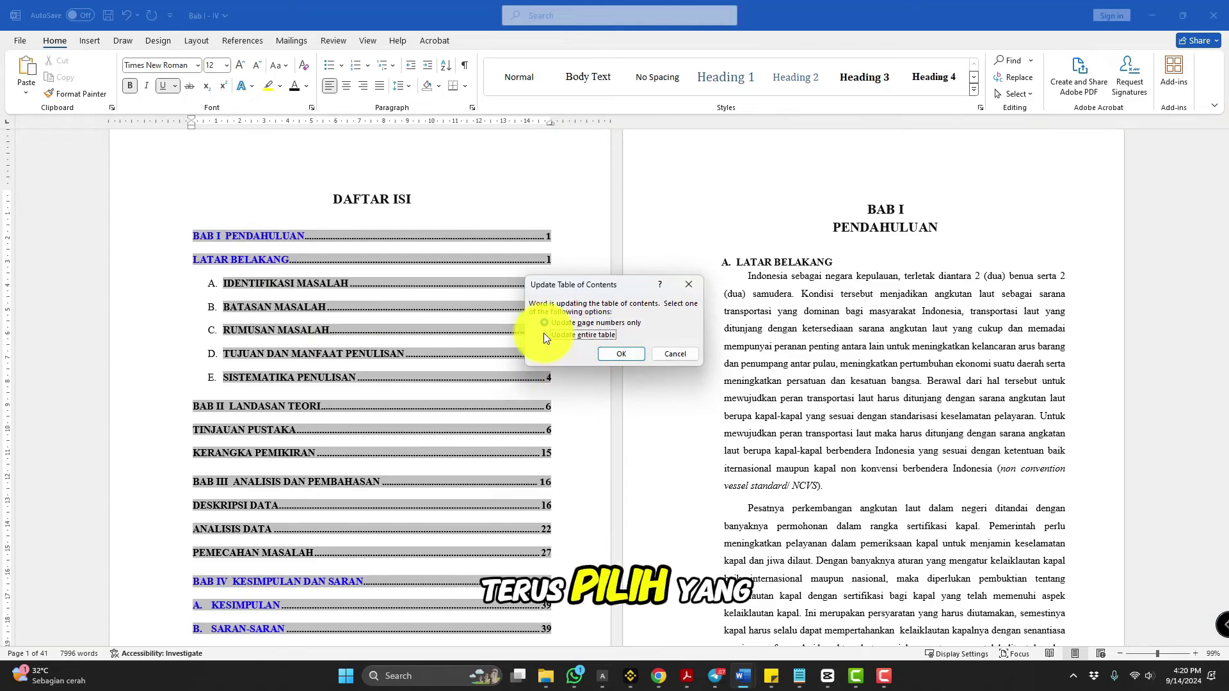
left_click(624, 352)
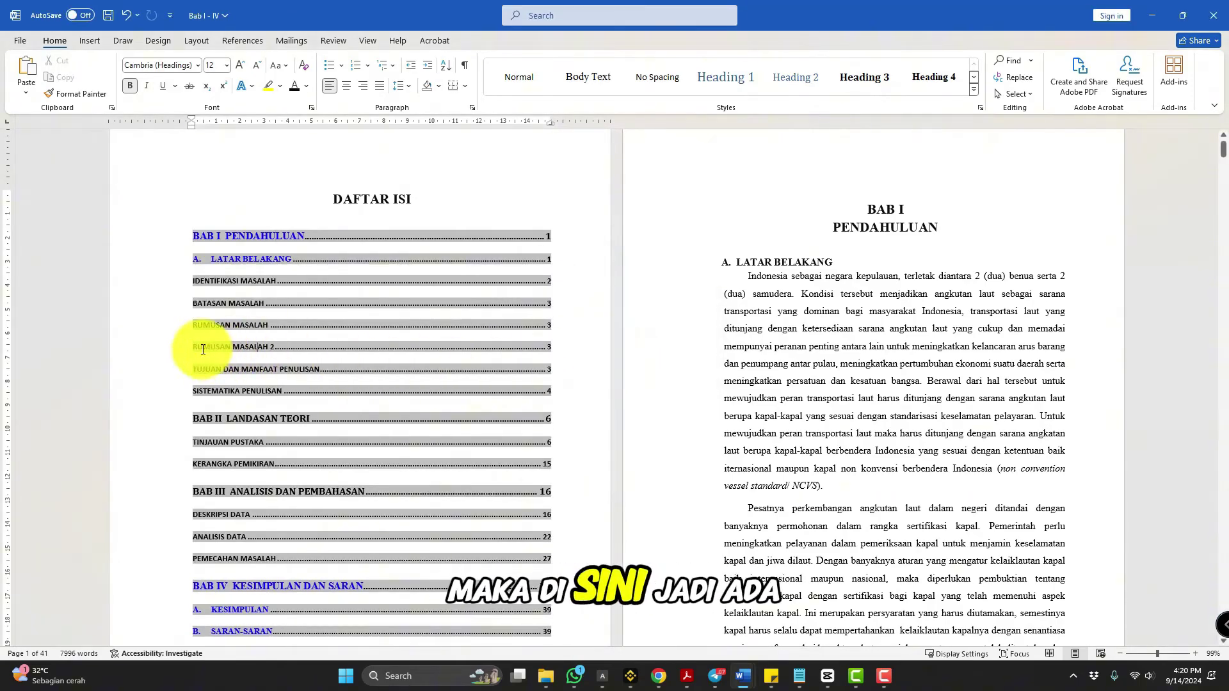
left_click_drag(192, 348, 550, 348)
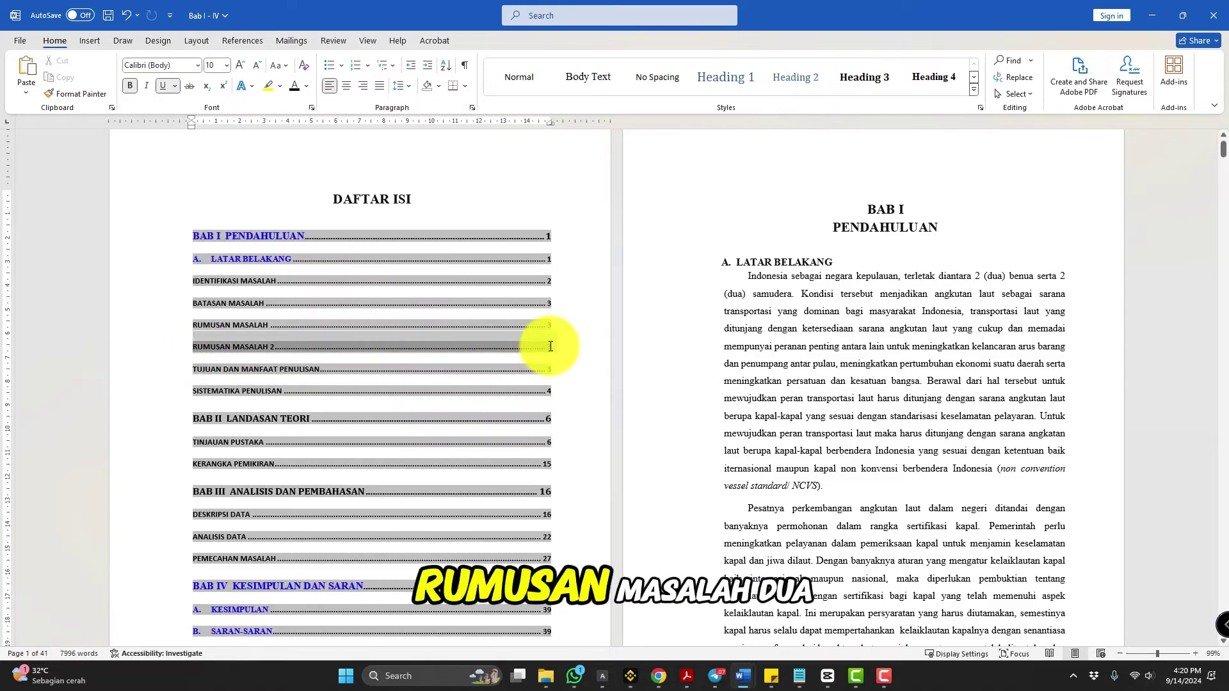
scroll(493, 361, "up", 9, "ctrl")
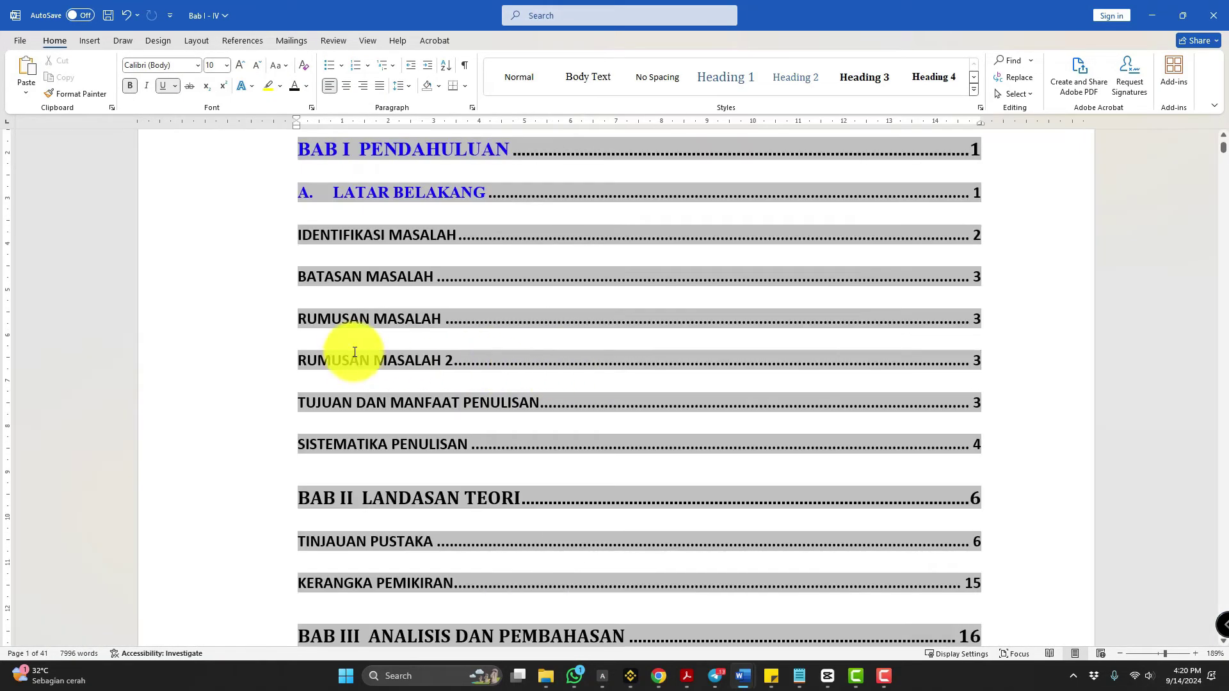
left_click(387, 361)
Delete the RUMUSAN MASALAH 2 subheading line above TUJUAN DAN MANFAAT PENULISAN in the document body.
scroll(482, 437, "down", 9, "ctrl")
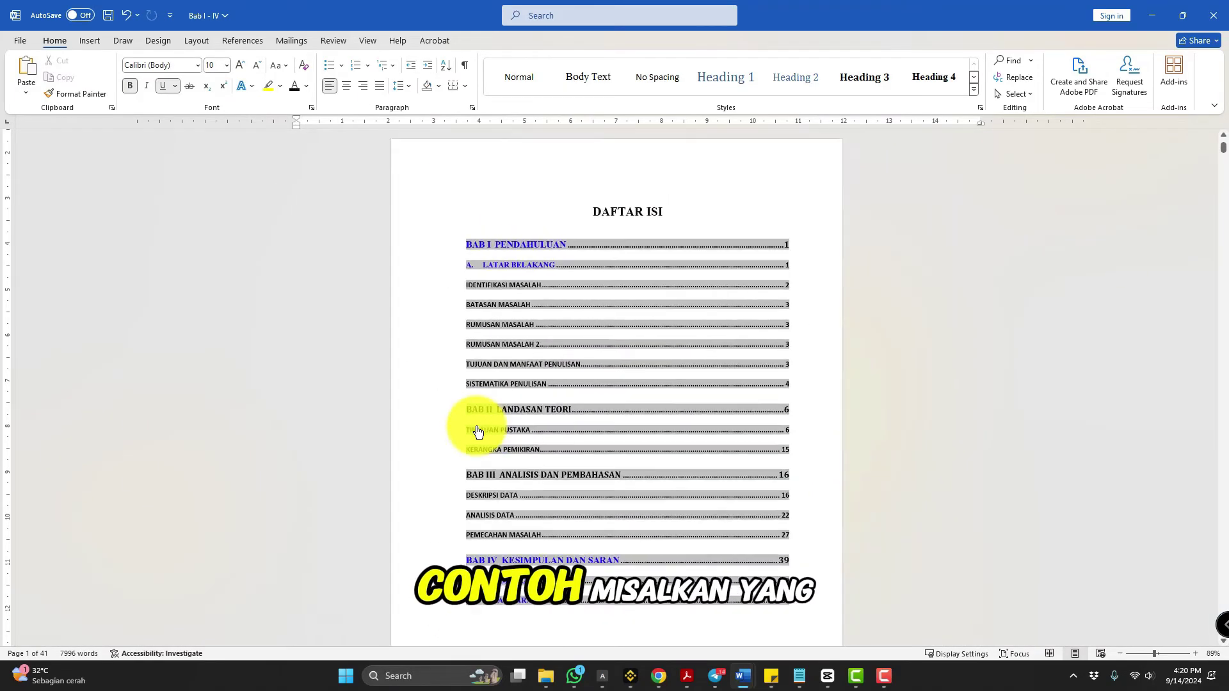
scroll(476, 432, "down", 1, "ctrl")
scroll(480, 430, "down", 6)
scroll(483, 428, "down", 4)
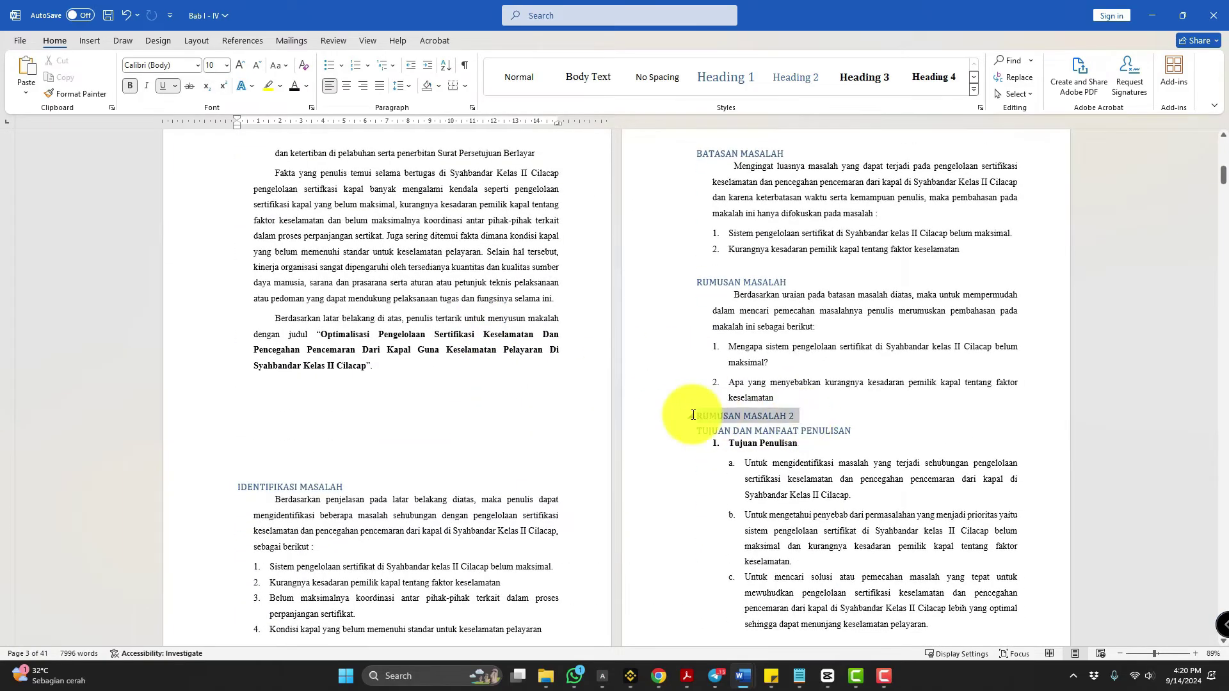
key("ctrl+z")
Update the entire table of contents so it reflects the deleted RUMUSAN MASALAH 2 subheading.
scroll(656, 420, "up", 5)
scroll(659, 416, "up", 5)
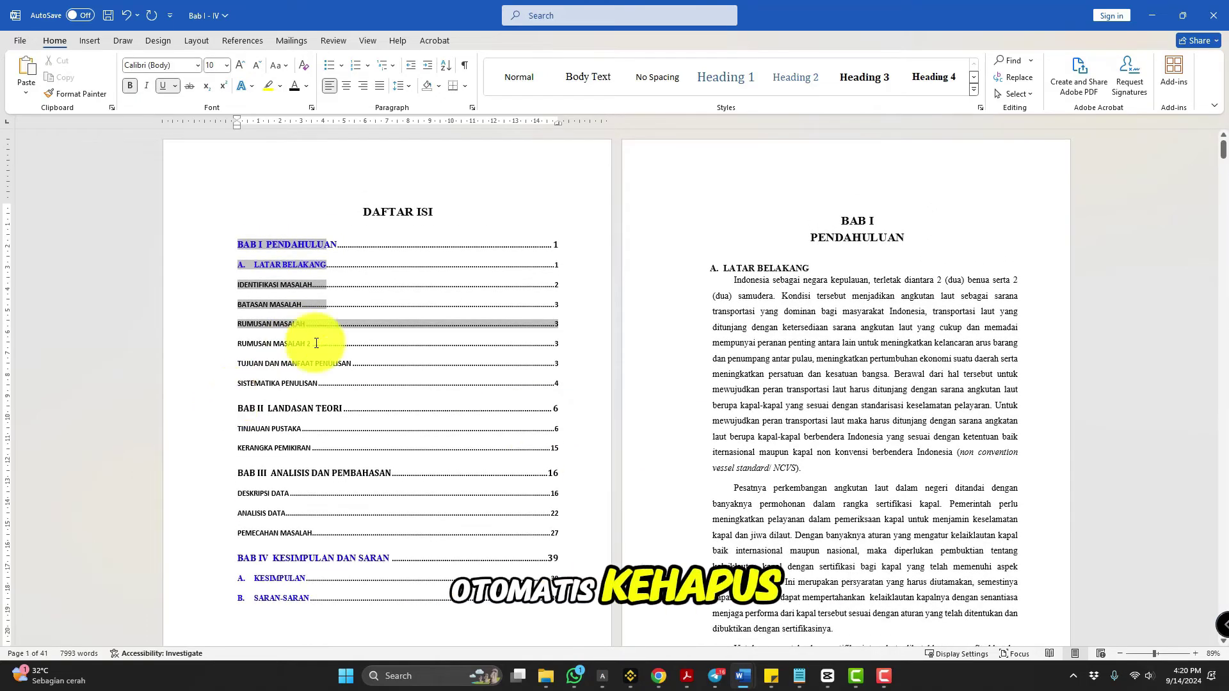
left_click(313, 247)
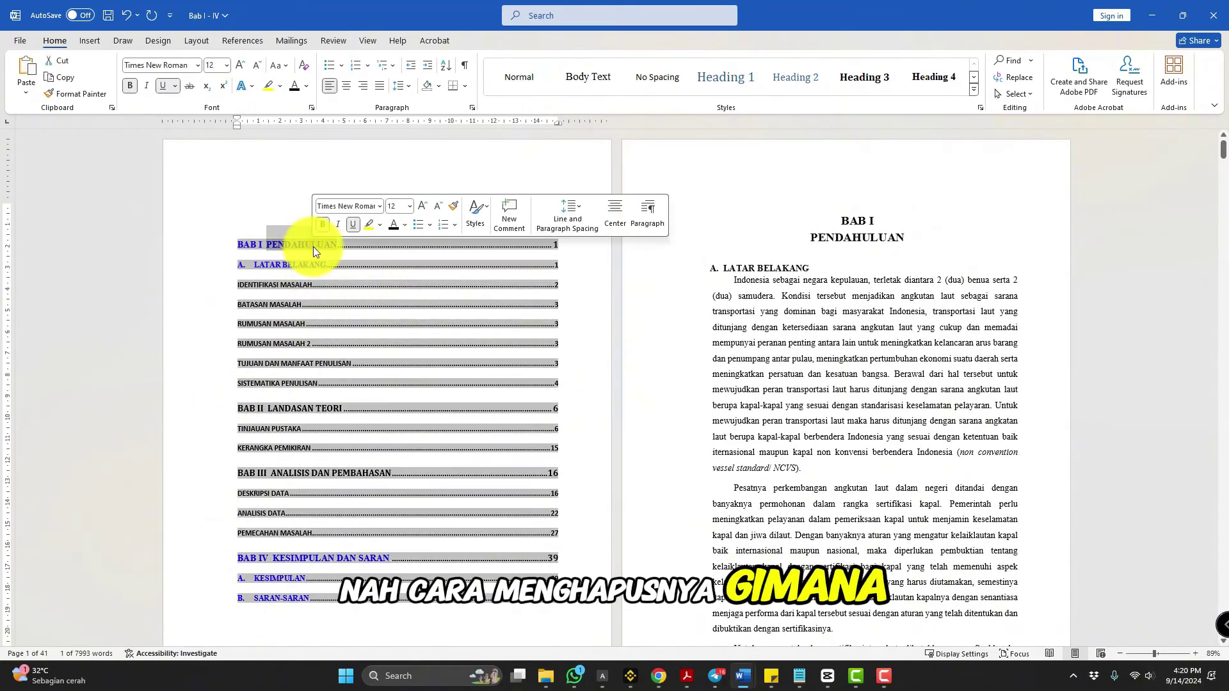
right_click(313, 246)
left_click(361, 356)
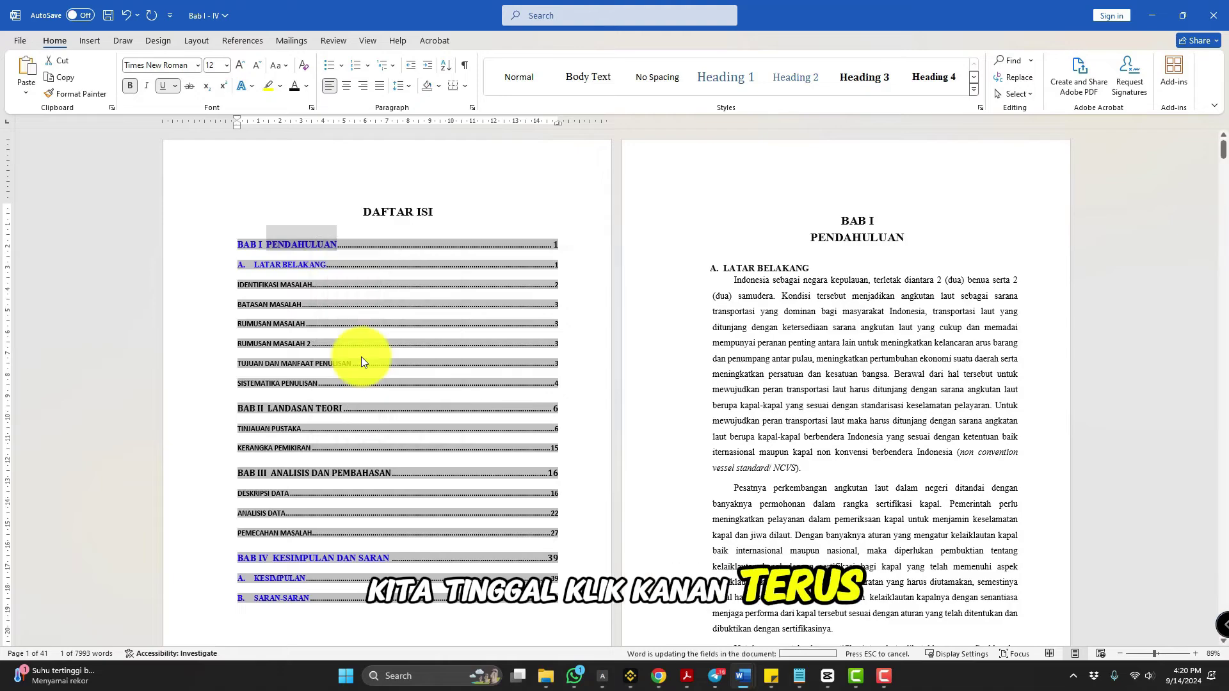
left_click(562, 348)
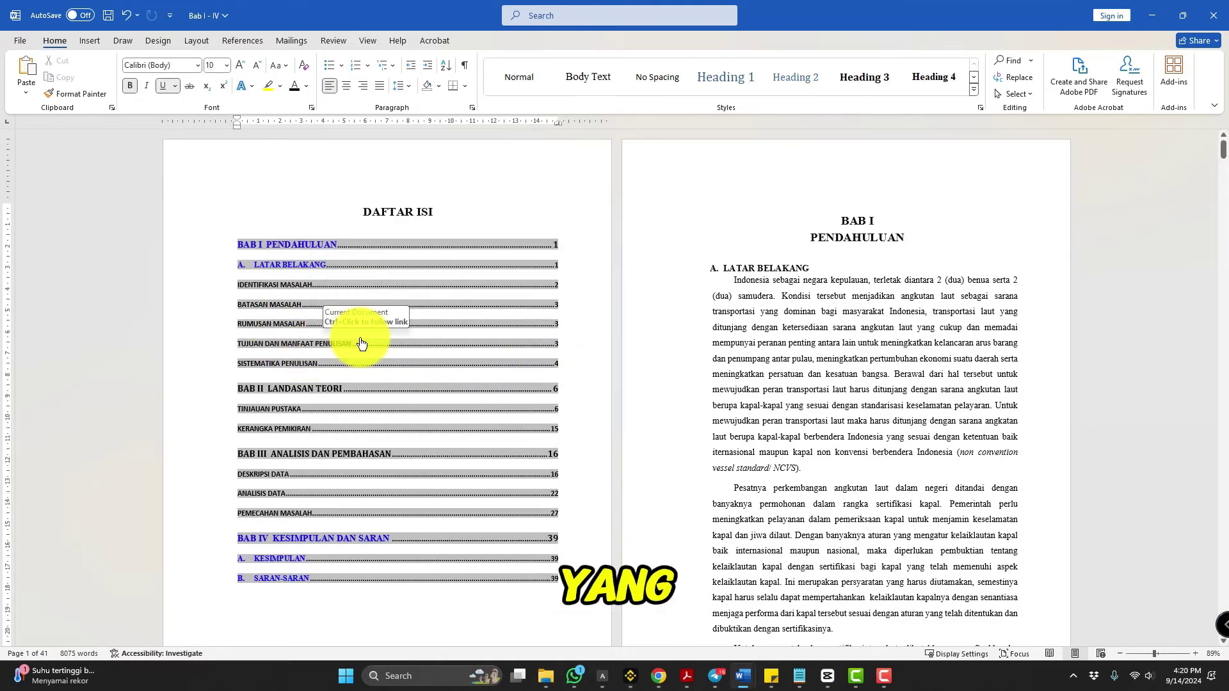
Set the table of contents entries from BAB I PENDAHULUAN through DESKRIPSI DATA to Times New Roman, size 12.
scroll(357, 343, "up", 6)
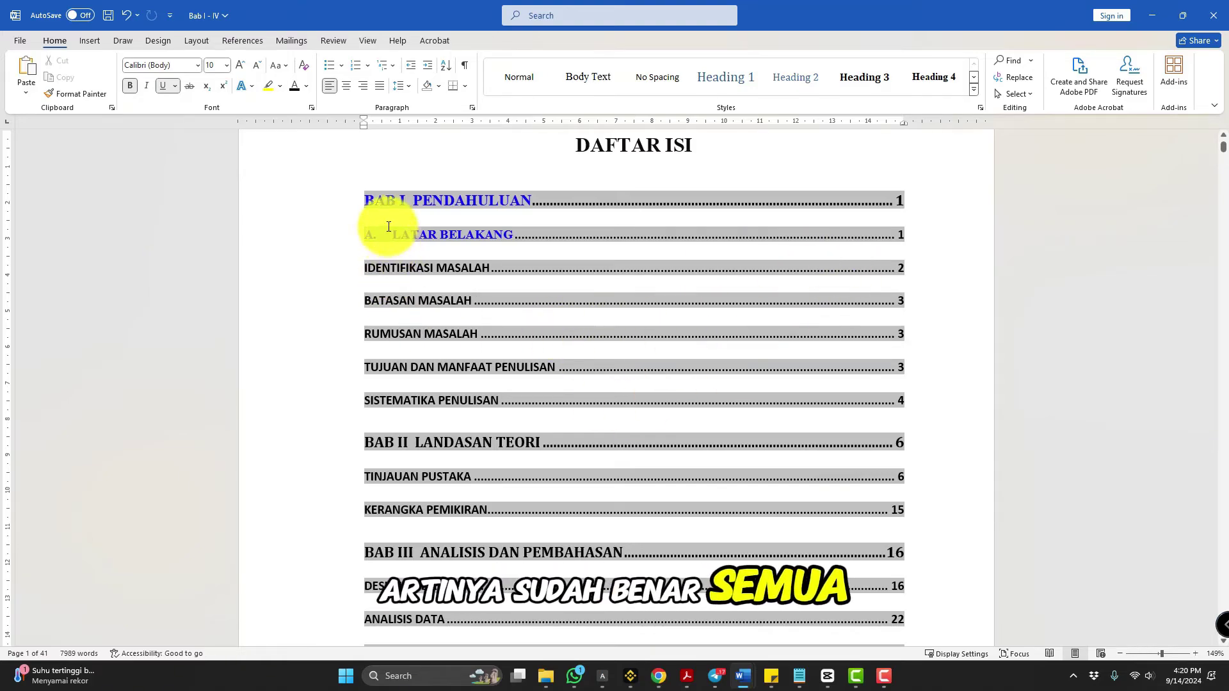
left_click_drag(364, 198, 417, 606)
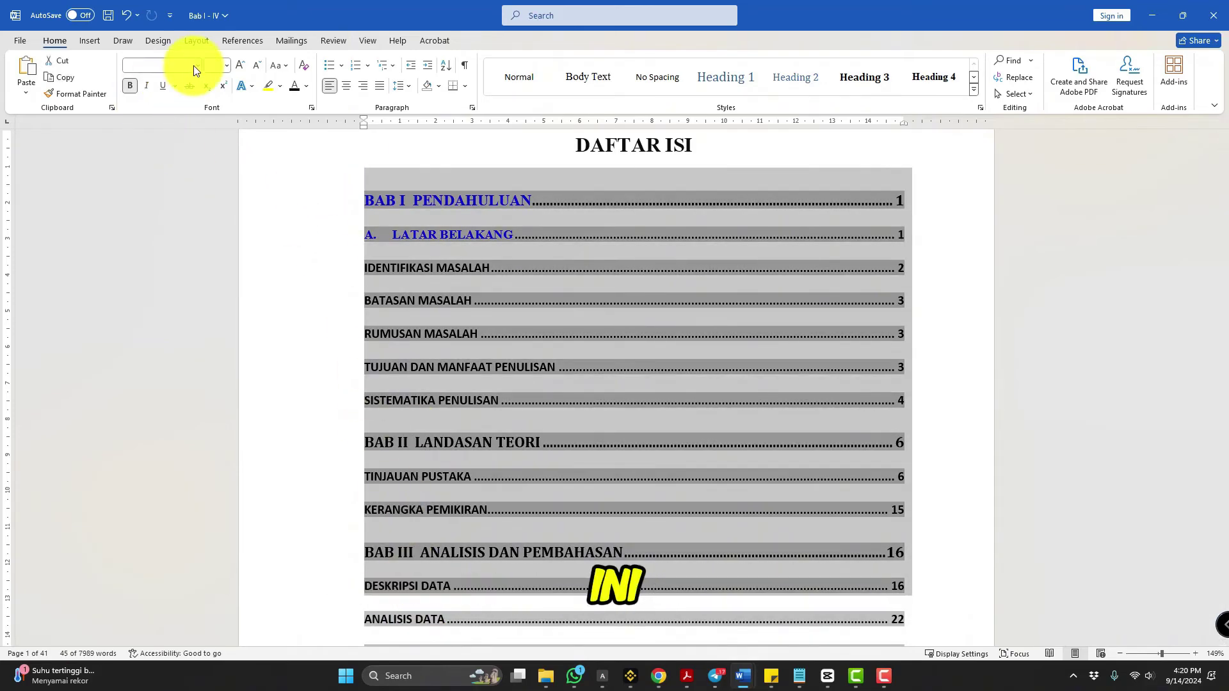
left_click(197, 65)
left_click(175, 157)
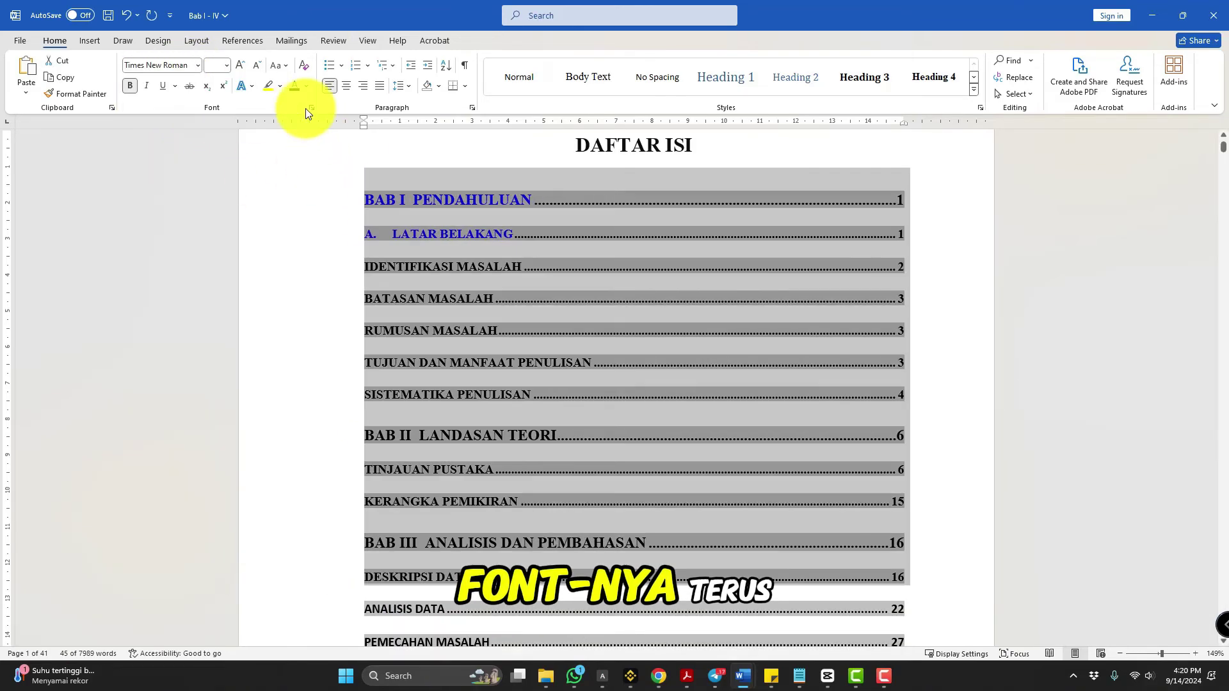
left_click(226, 65)
left_click(215, 140)
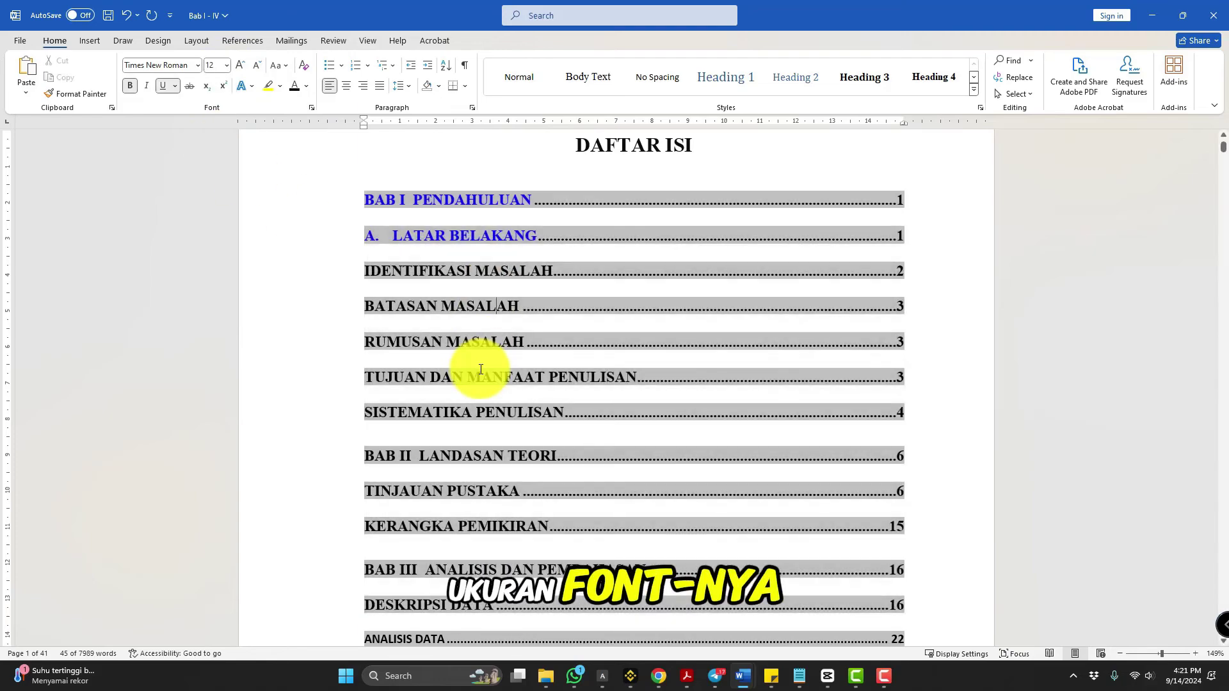
Set the paragraph spacing of all table of contents entries to 0 pt before and 6 pt after.
left_click_drag(374, 196, 912, 446)
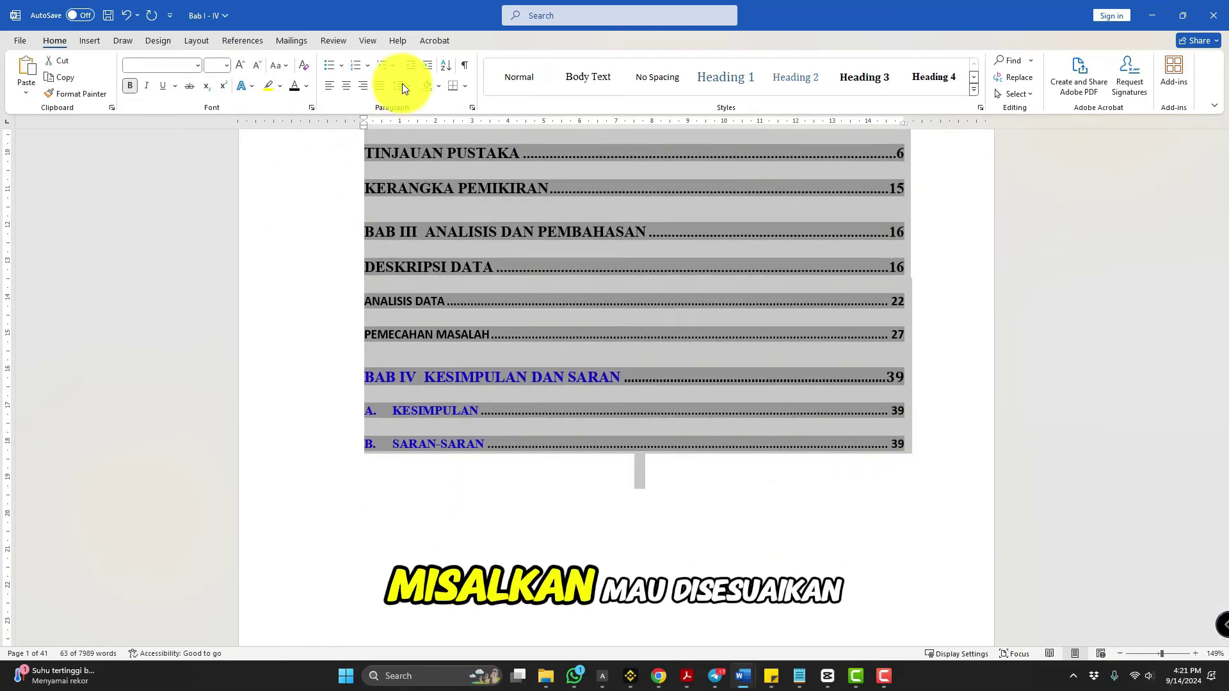
left_click(399, 86)
key("Escape")
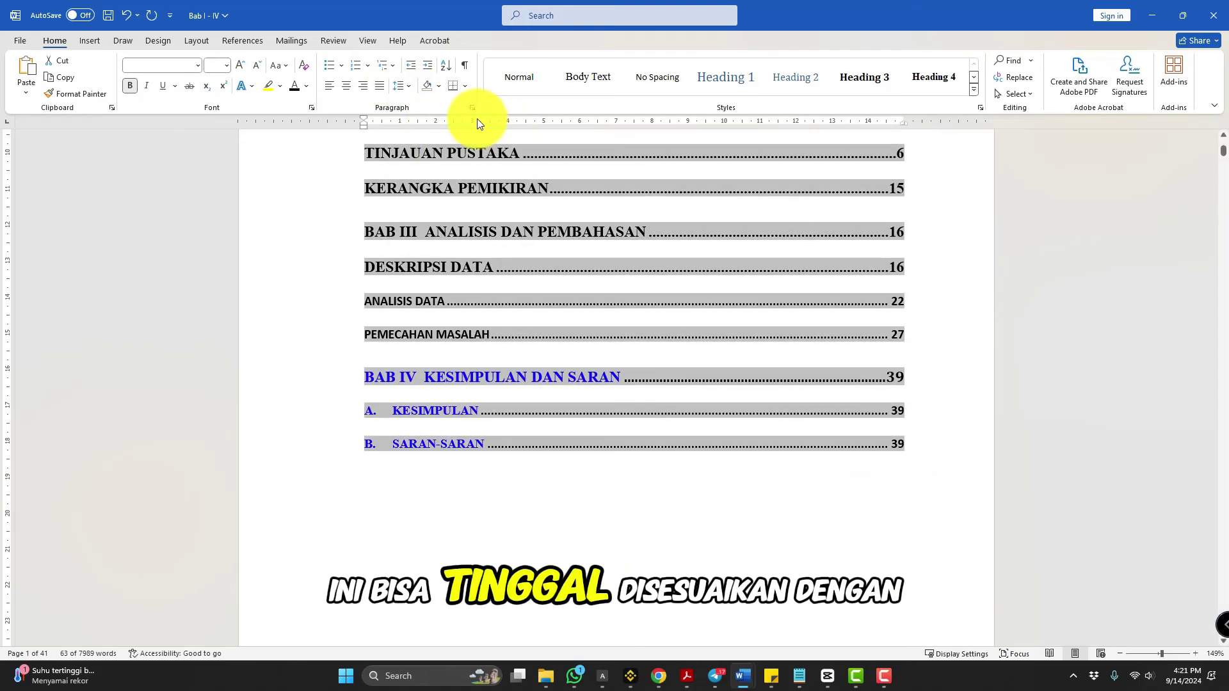
left_click(472, 107)
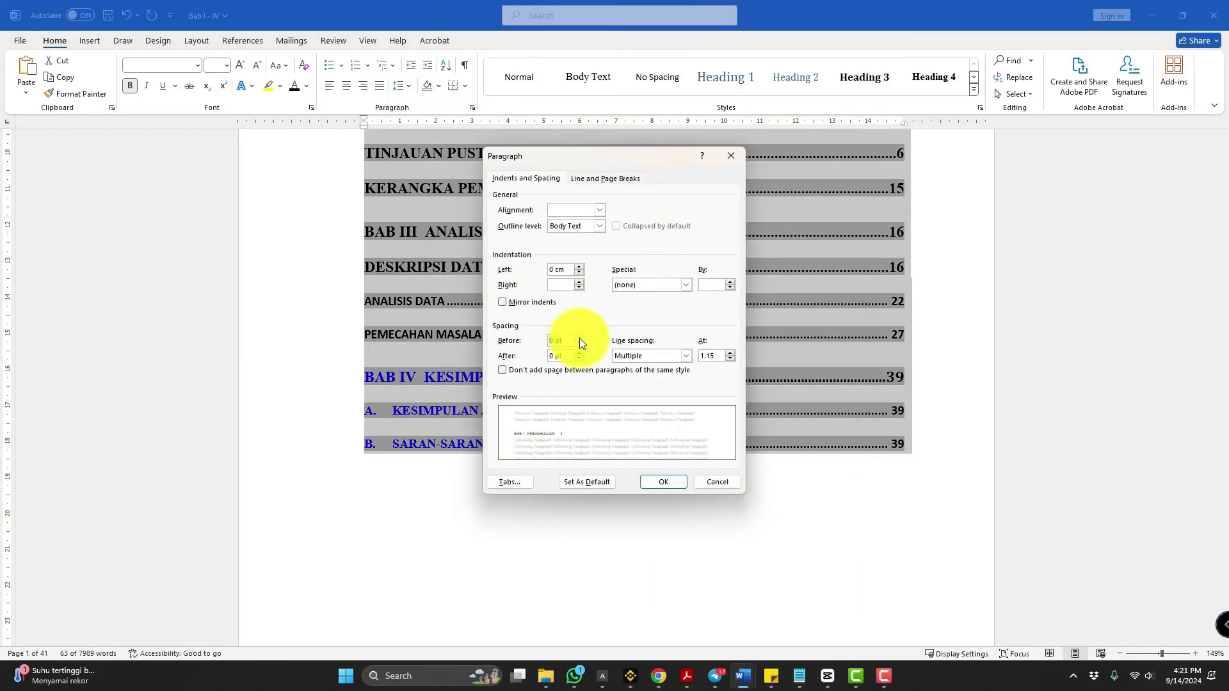
left_click(578, 338)
left_click(579, 359)
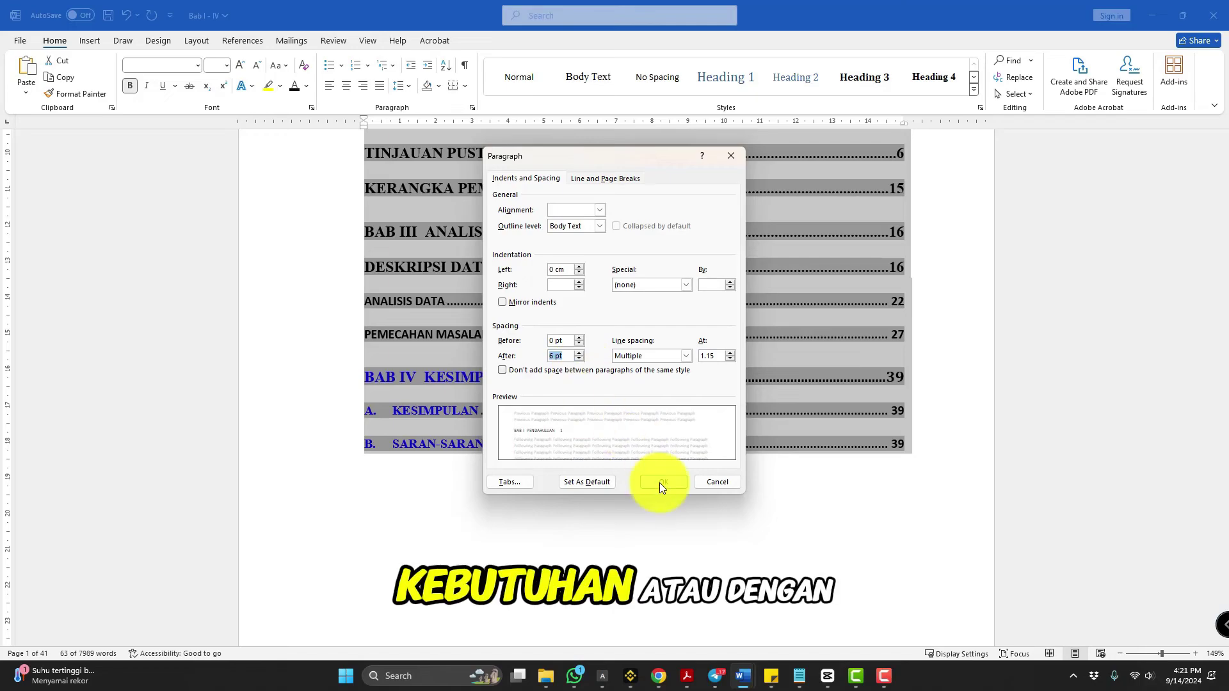
left_click(663, 481)
Check the table of contents page in the print preview and return to the document without printing.
scroll(525, 408, "up", 4)
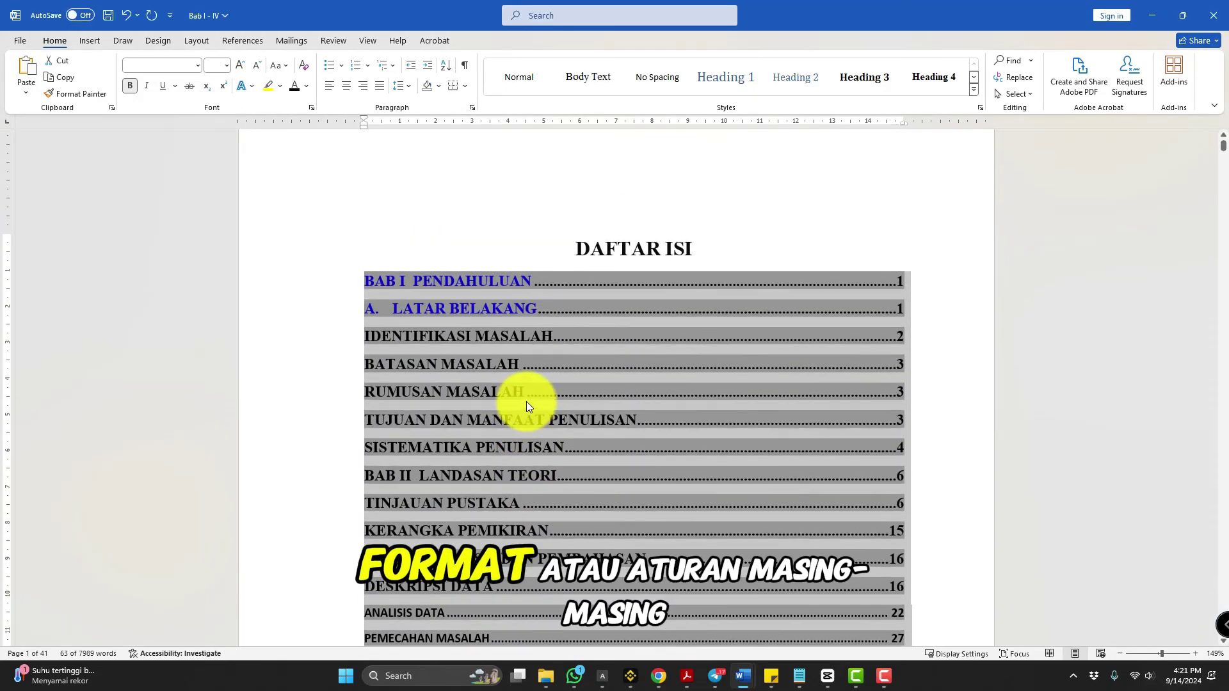
scroll(525, 403, "down", 2)
left_click(451, 325)
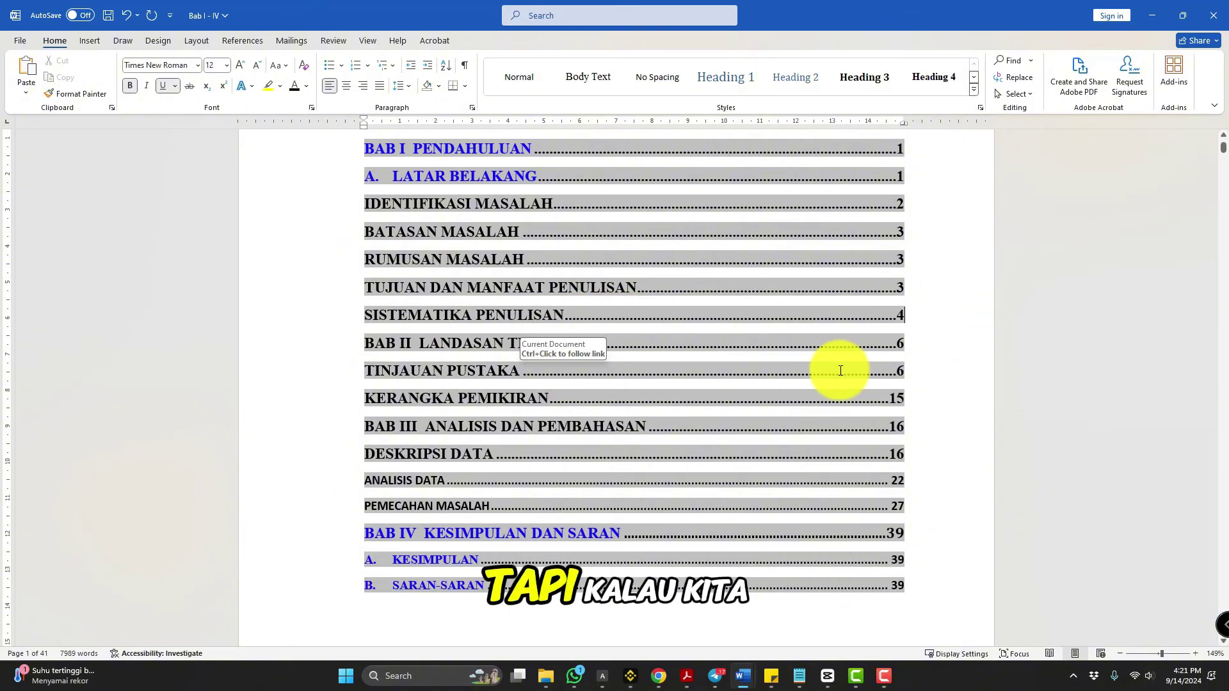
key("ctrl+p")
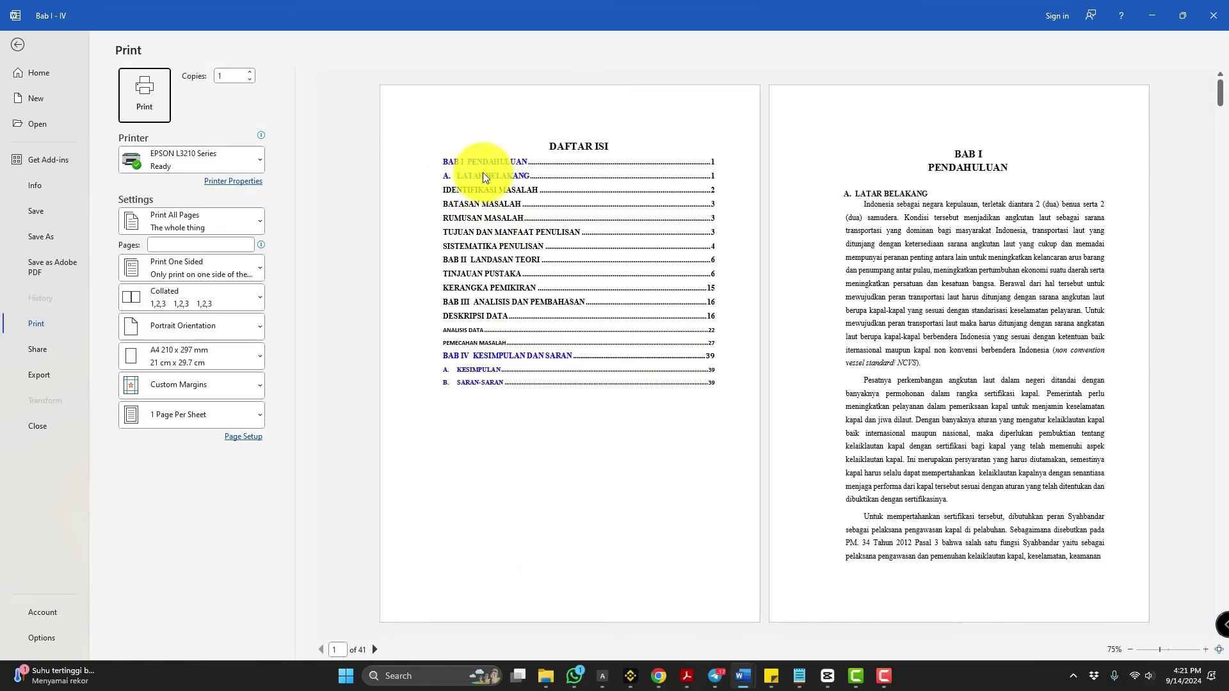
key("Escape")
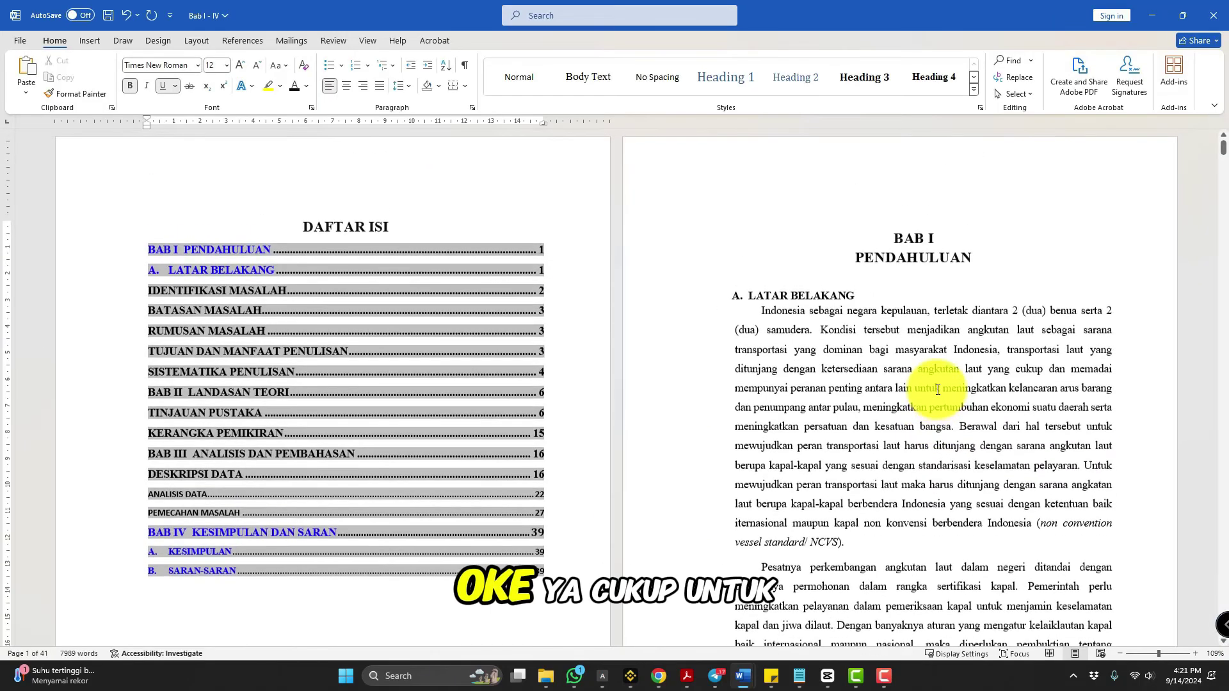